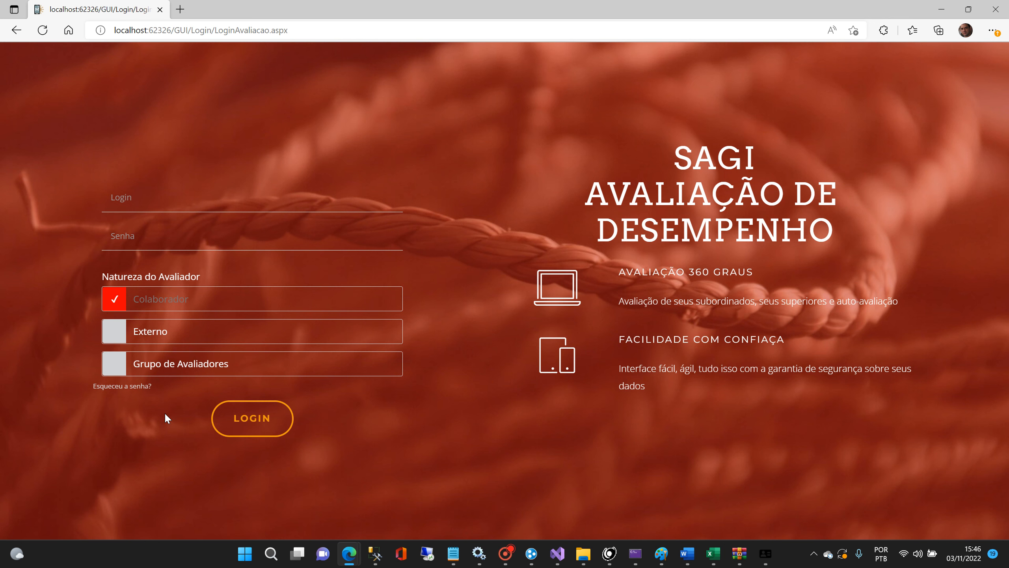
Log in as Colaborador with the stored login number and the account password
click(148, 192)
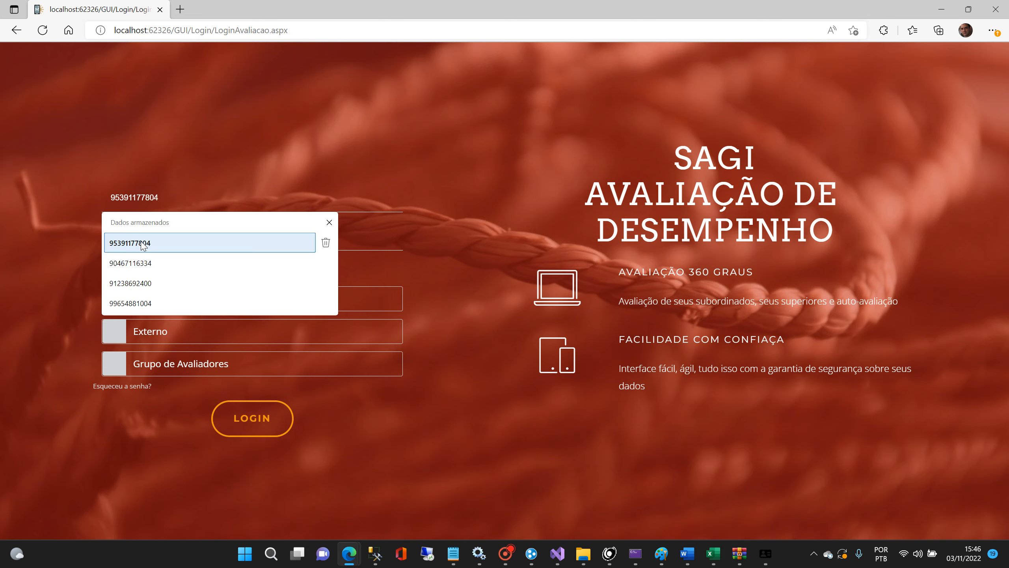
click(141, 241)
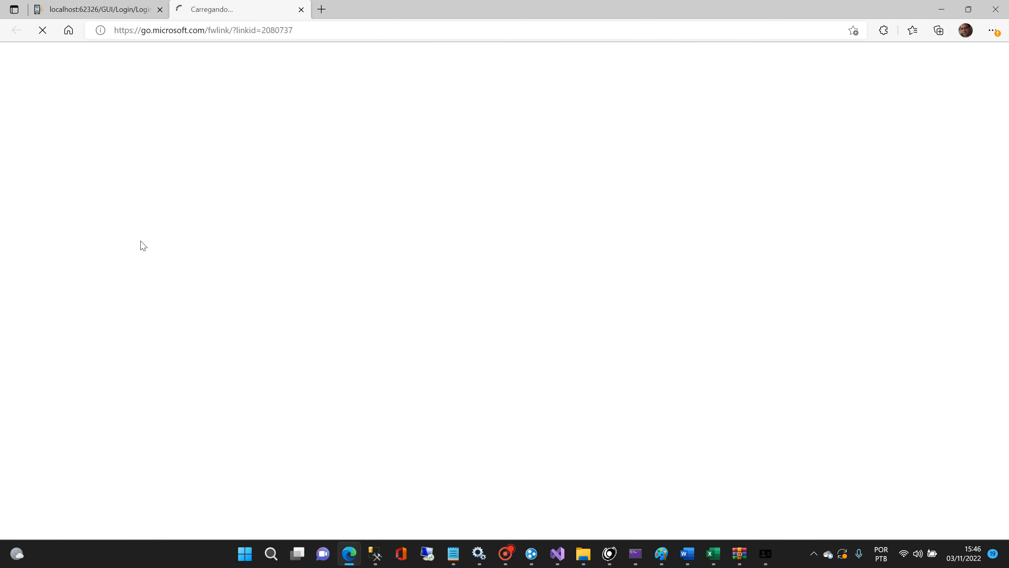
click(124, 8)
click(129, 234)
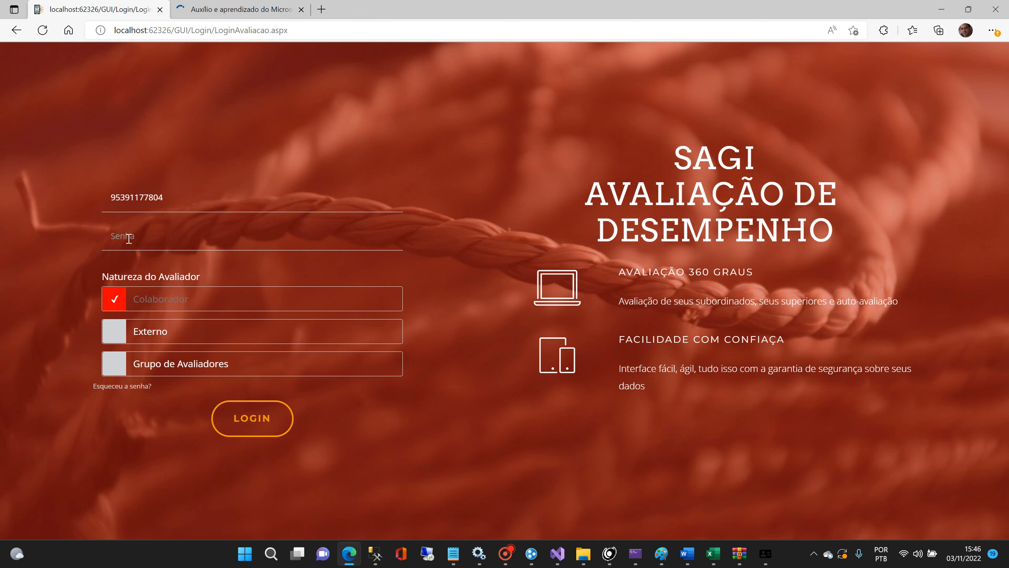
text(1)
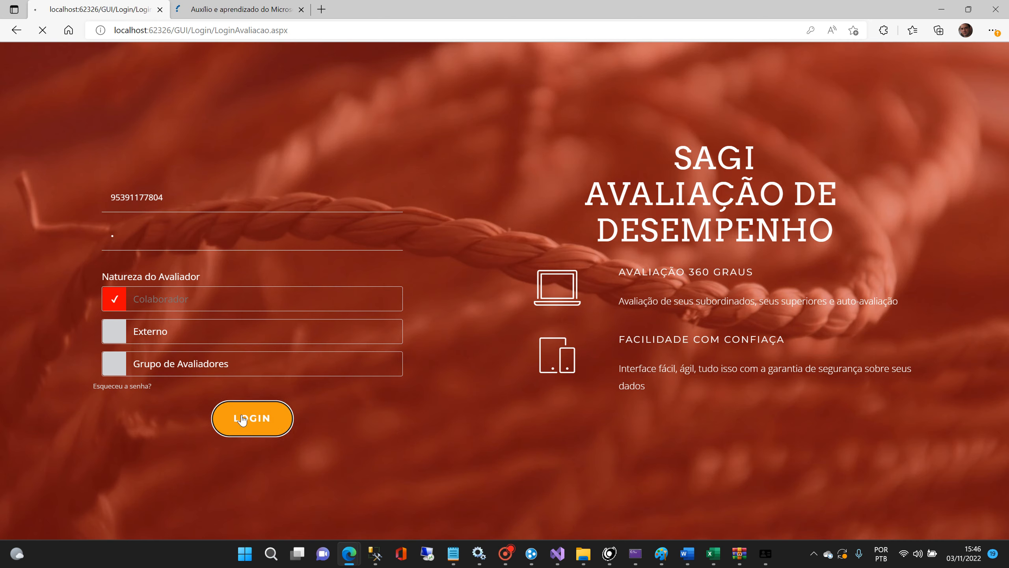
click(248, 418)
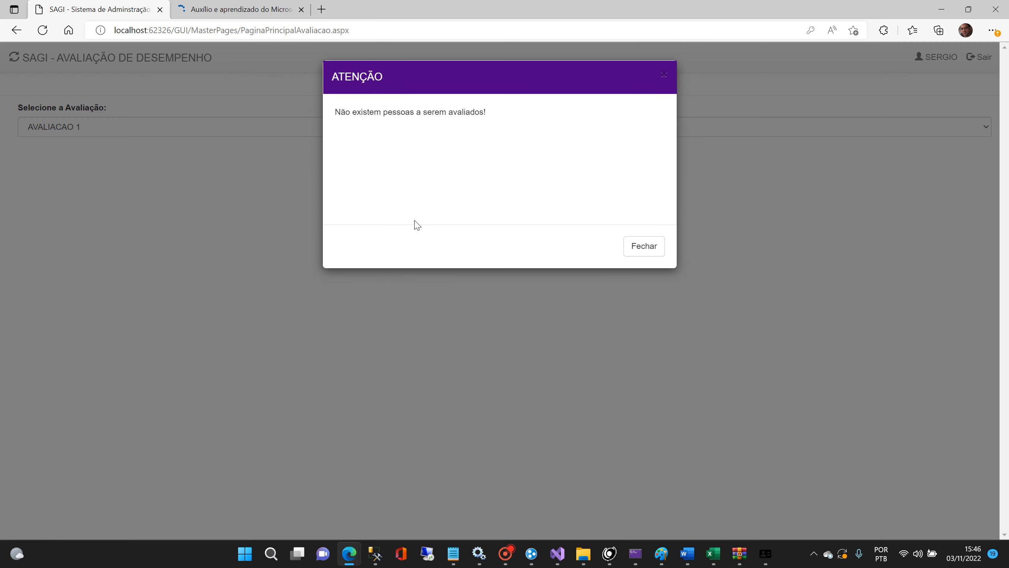
Choose AVALIAÇÃO 2018 as the evaluation and check the available cargo options
click(643, 246)
click(137, 127)
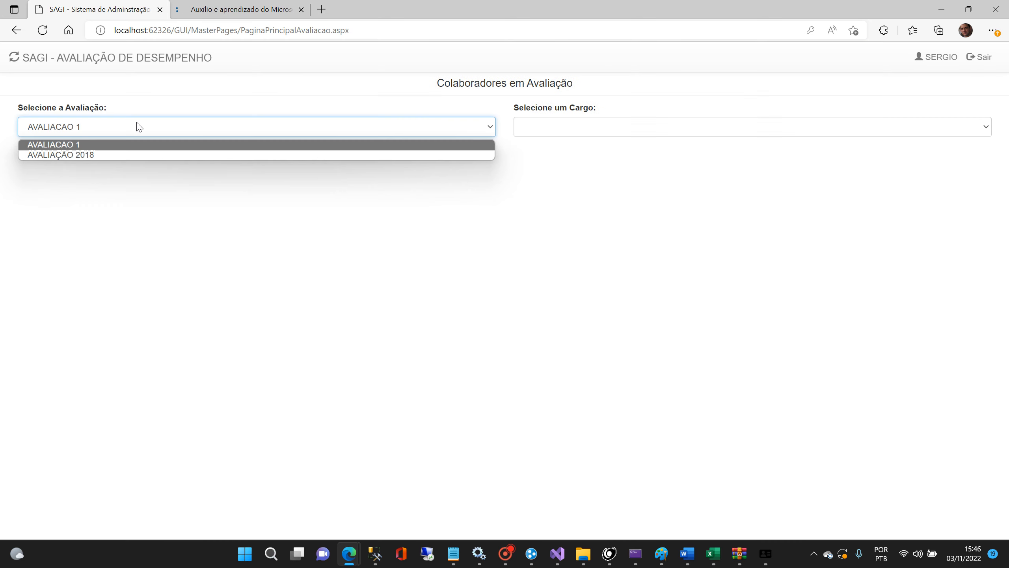
click(74, 155)
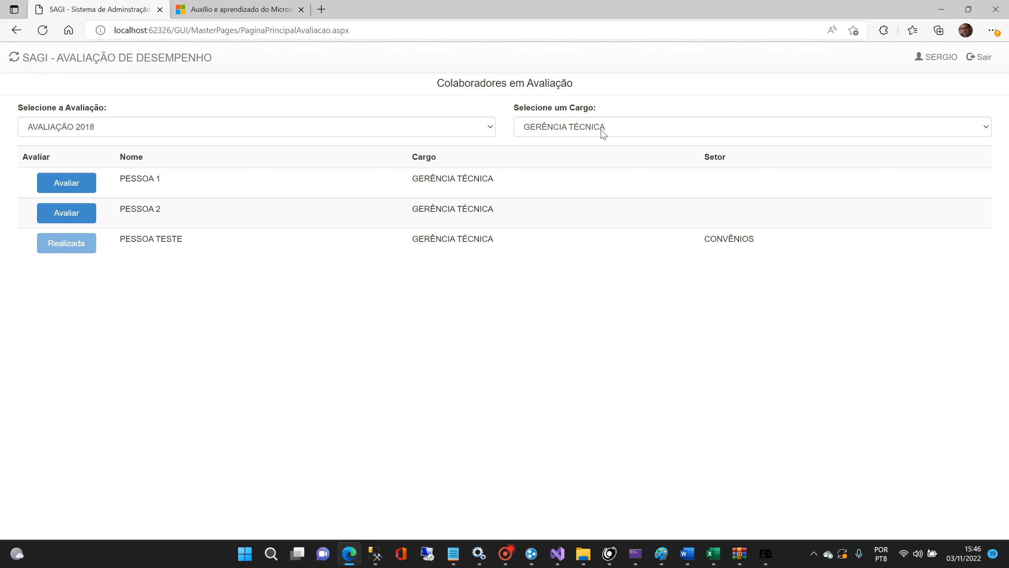
click(613, 128)
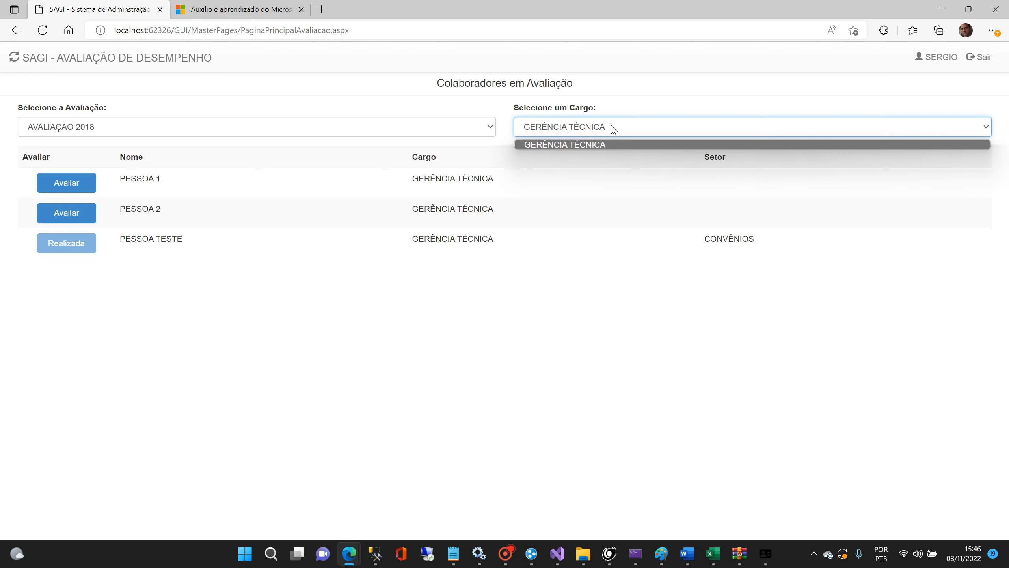
click(614, 128)
click(613, 127)
click(614, 127)
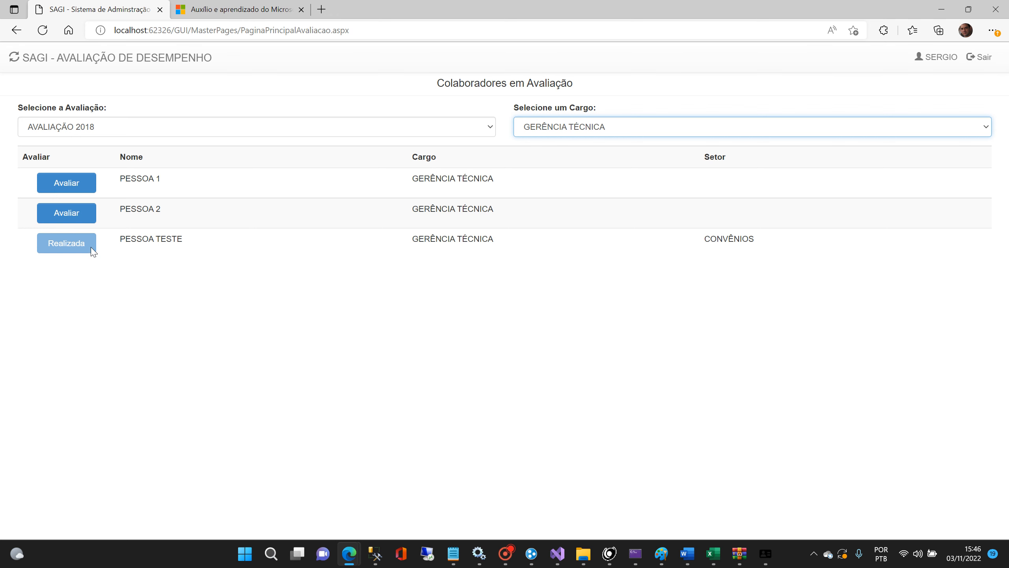
Start PESSOA 1's evaluation and rate Orientação a Resultado in order: Não demonstra o comportamento; Demonstra o comportamento, atendendo as expectativas; Não se aplica
click(67, 183)
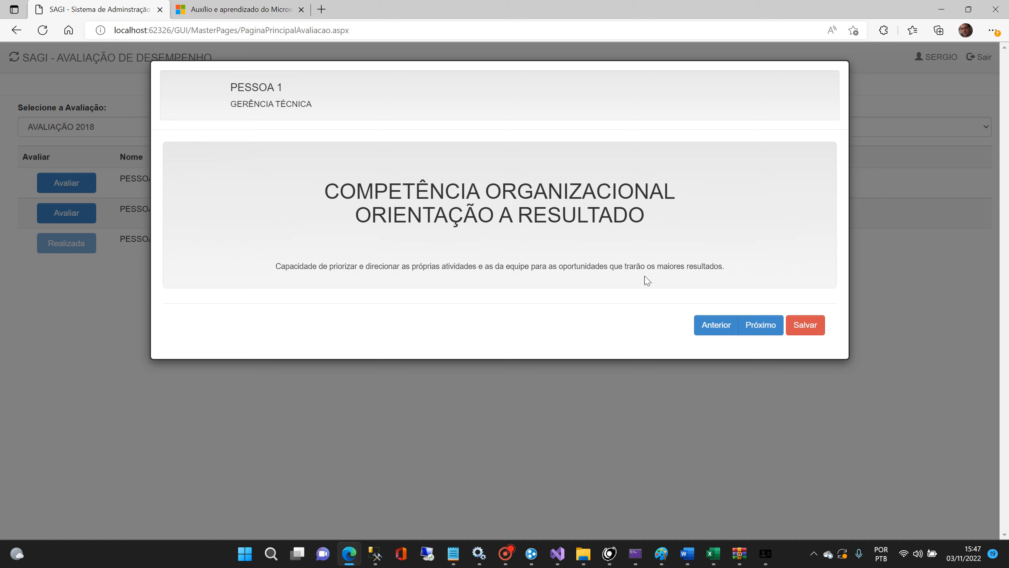
click(760, 327)
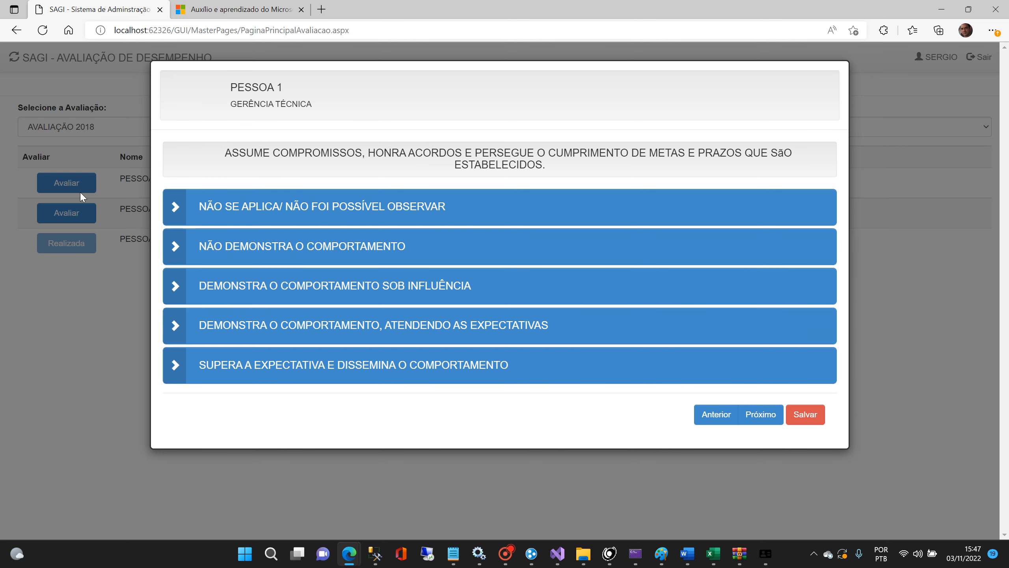
drag(229, 86, 295, 88)
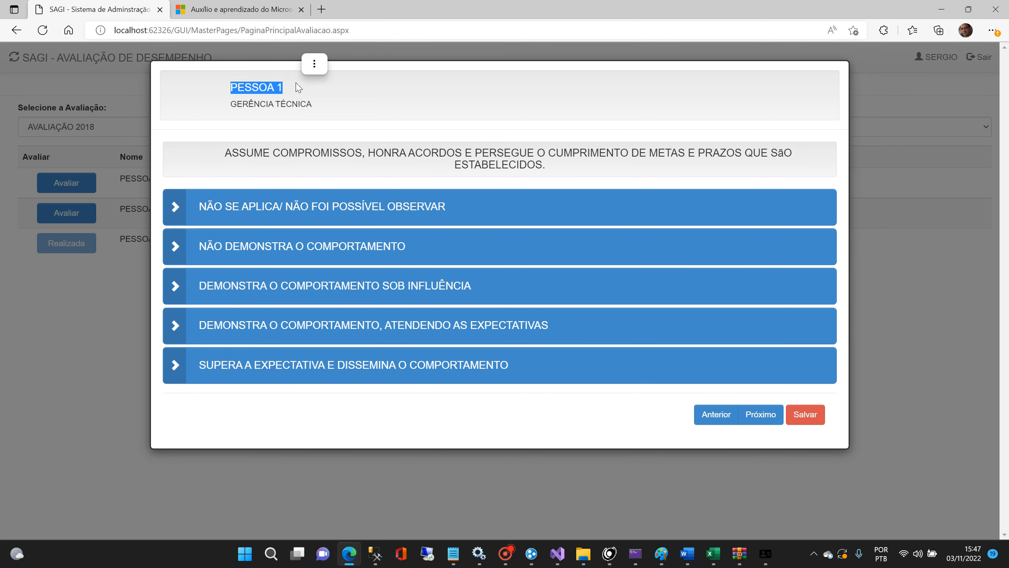
click(417, 249)
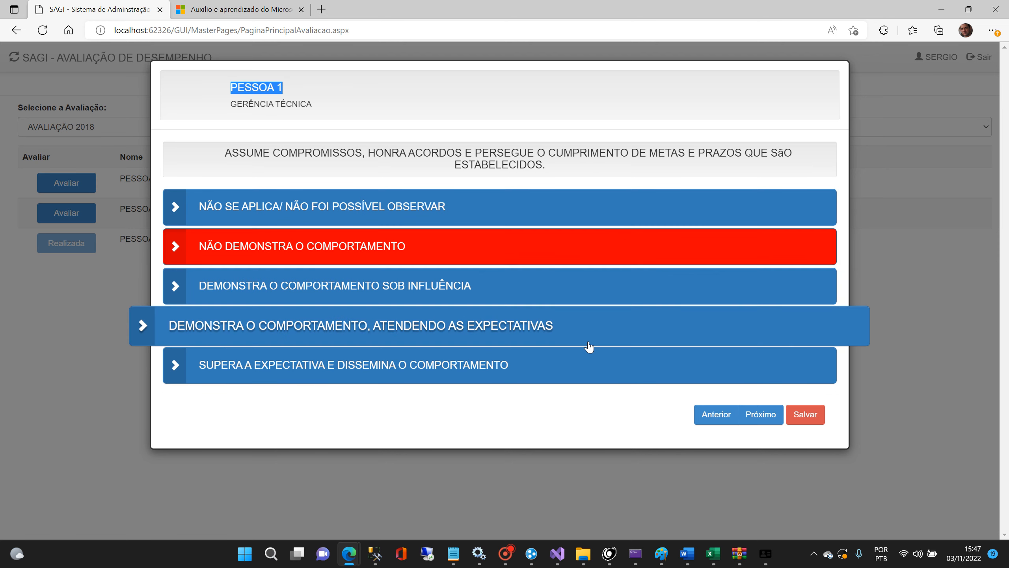
click(759, 422)
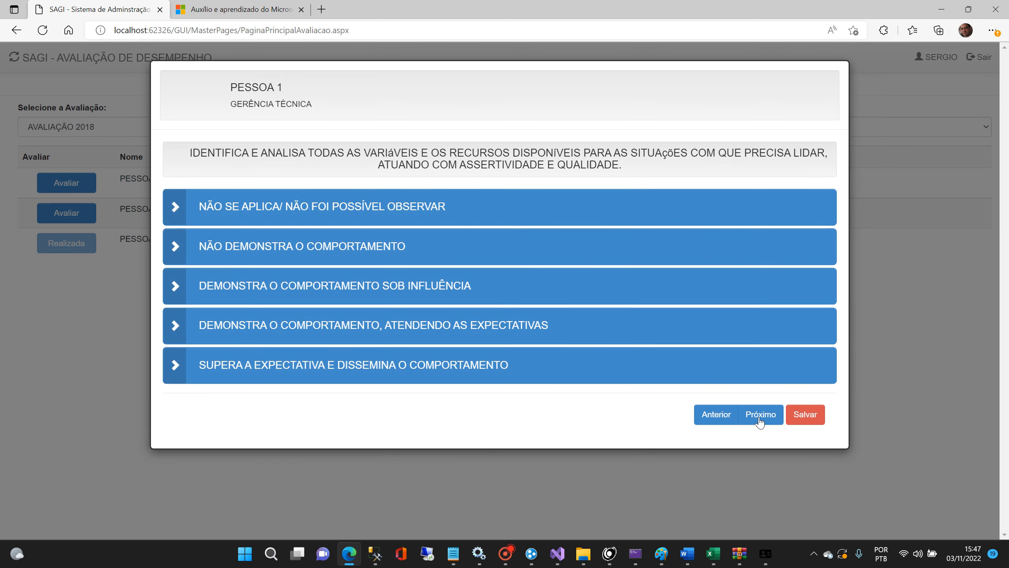
click(459, 323)
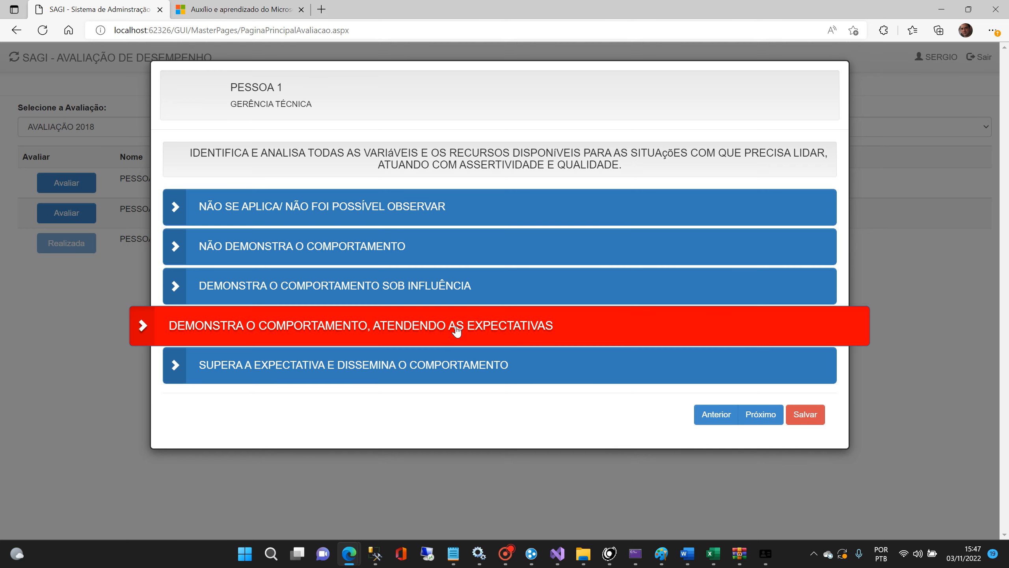
click(758, 415)
click(408, 198)
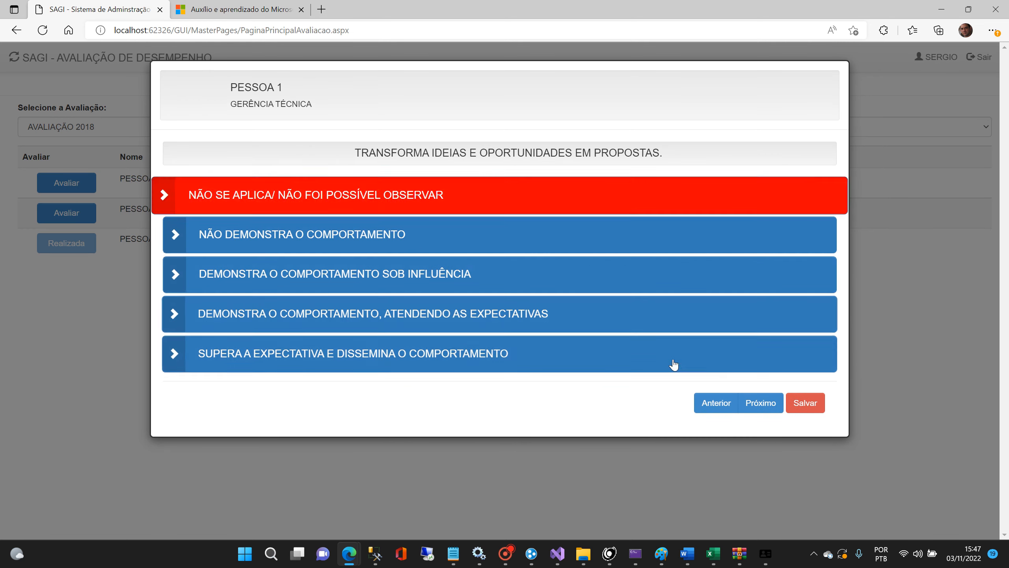
click(761, 406)
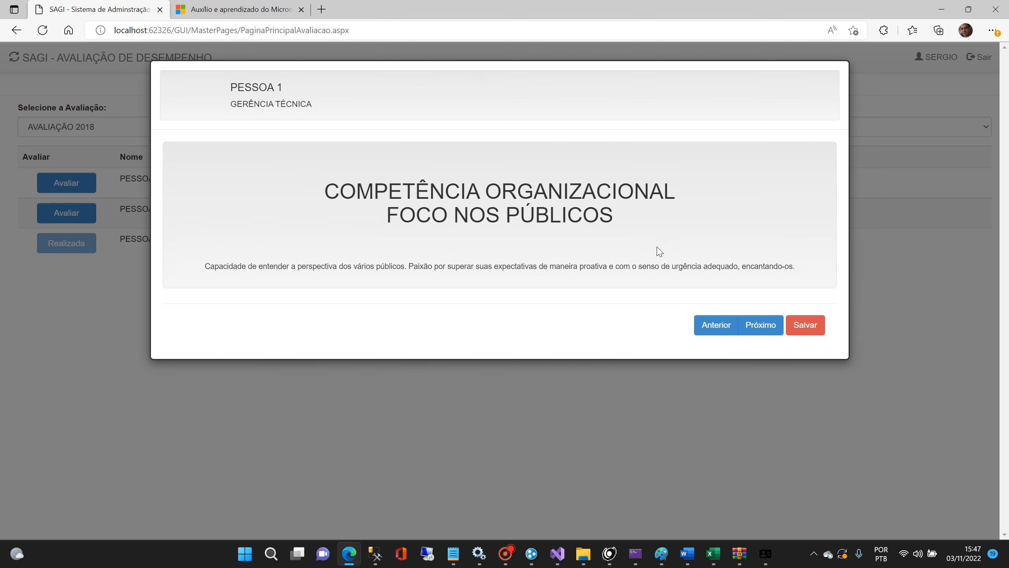
Rate the three Foco nos Públicos behaviours: Demonstra o comportamento, atendendo as expectativas; Não se aplica; Demonstra o comportamento sob influência
click(767, 330)
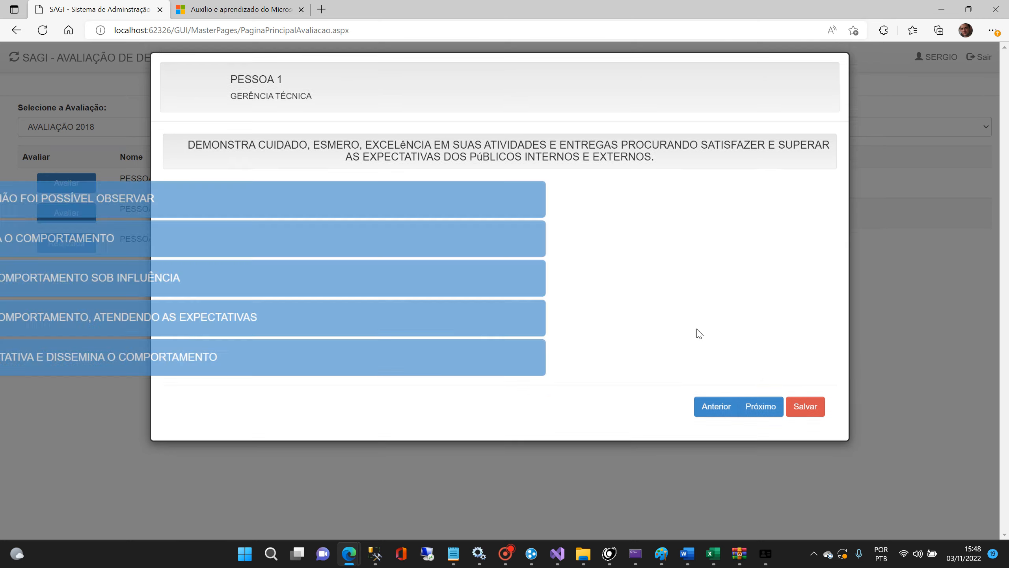
click(415, 327)
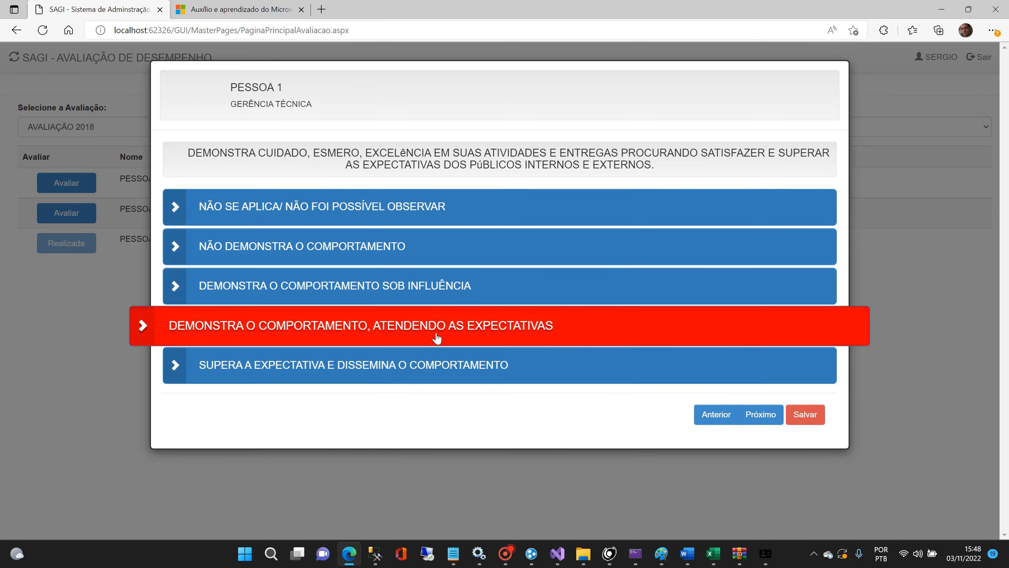
click(767, 414)
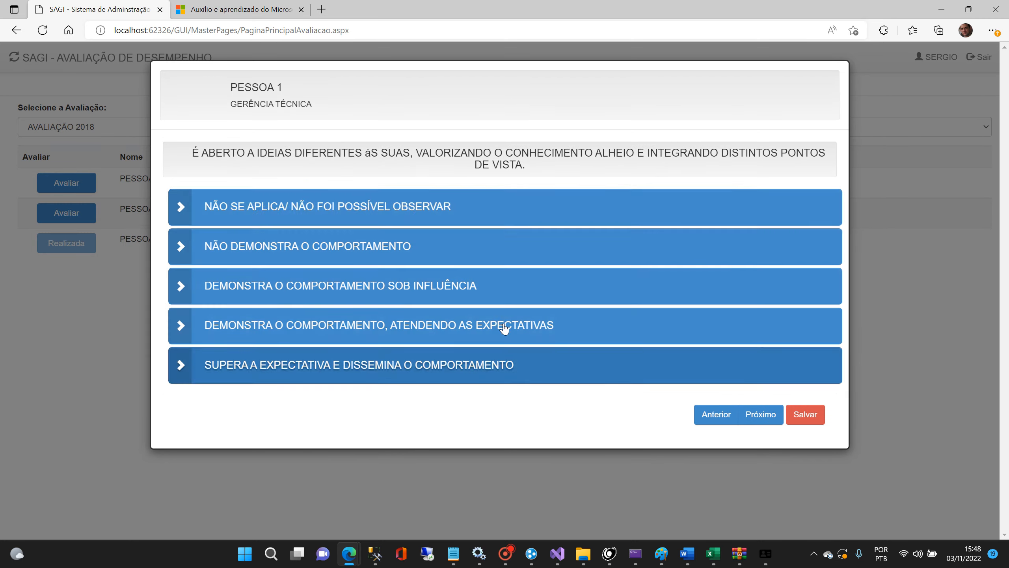
click(444, 217)
click(767, 415)
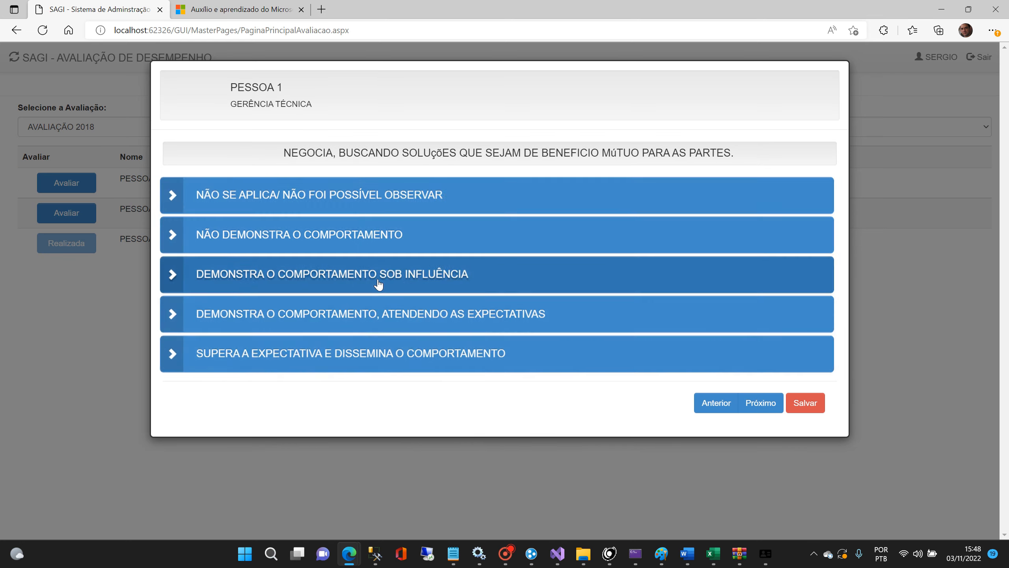
click(378, 278)
click(761, 401)
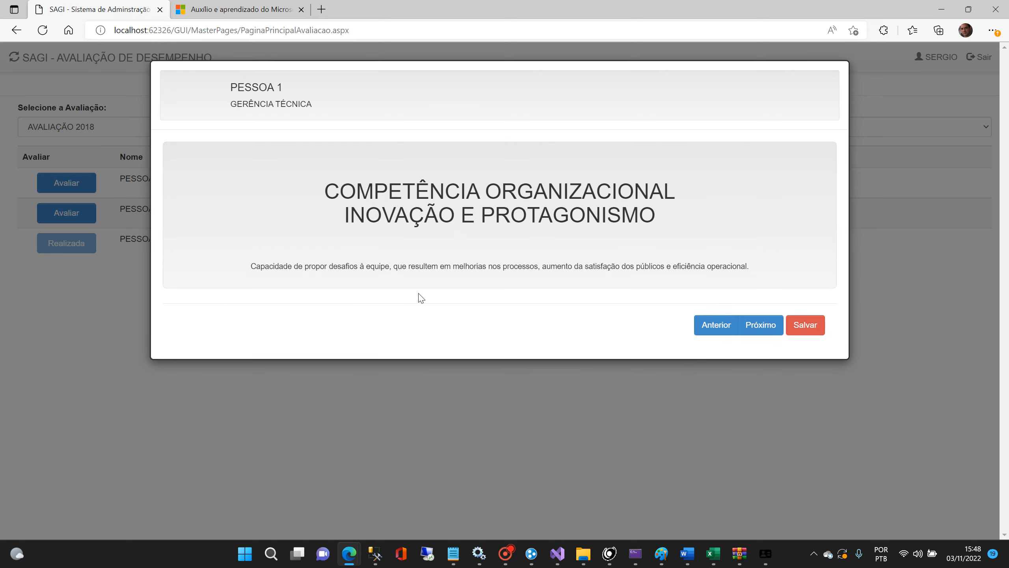
Rate the three Inovação e Protagonismo behaviours: Não se aplica; Demonstra o comportamento, atendendo as expectativas; Não se aplica
click(764, 325)
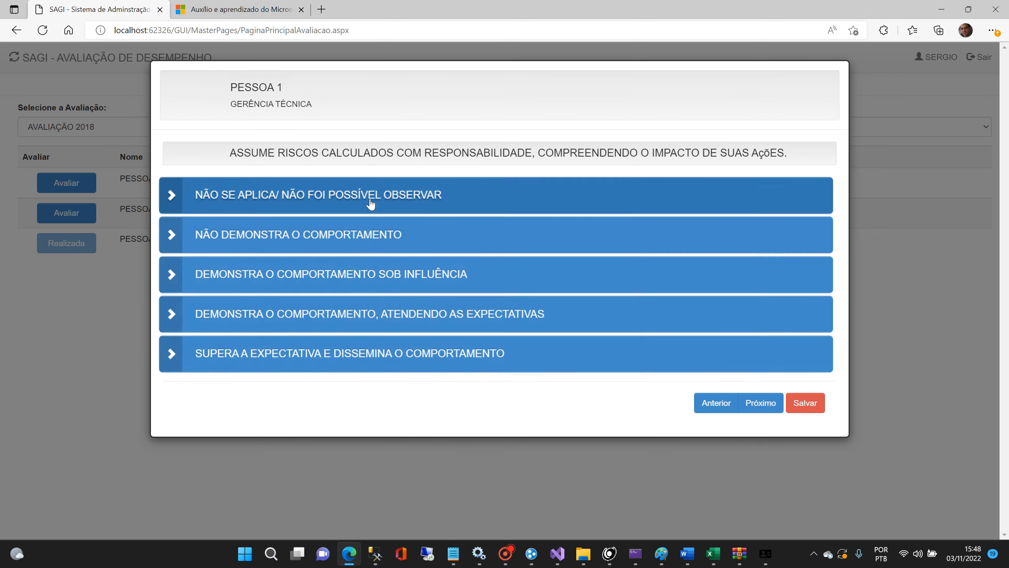
click(371, 202)
click(768, 401)
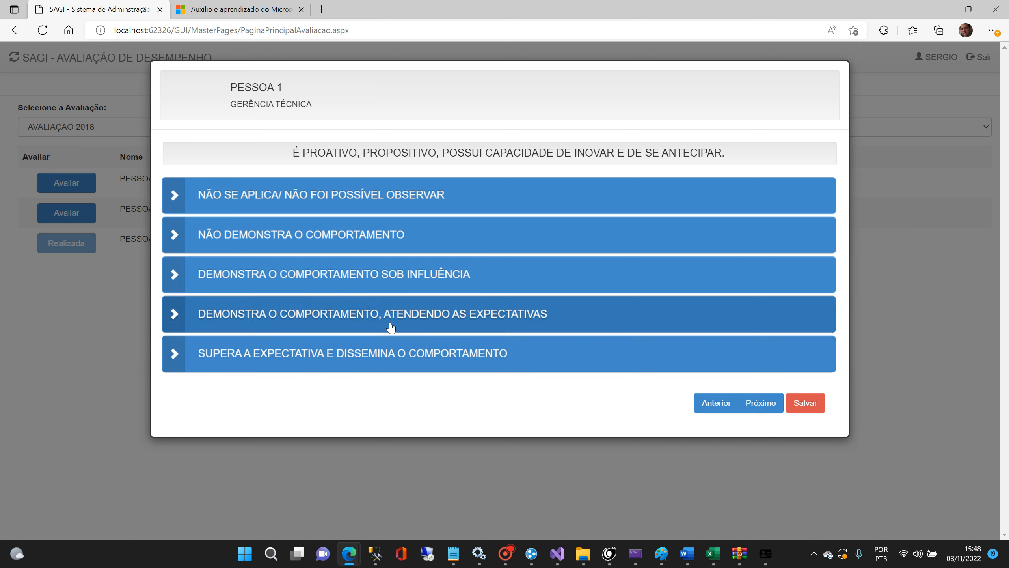
click(387, 320)
click(766, 407)
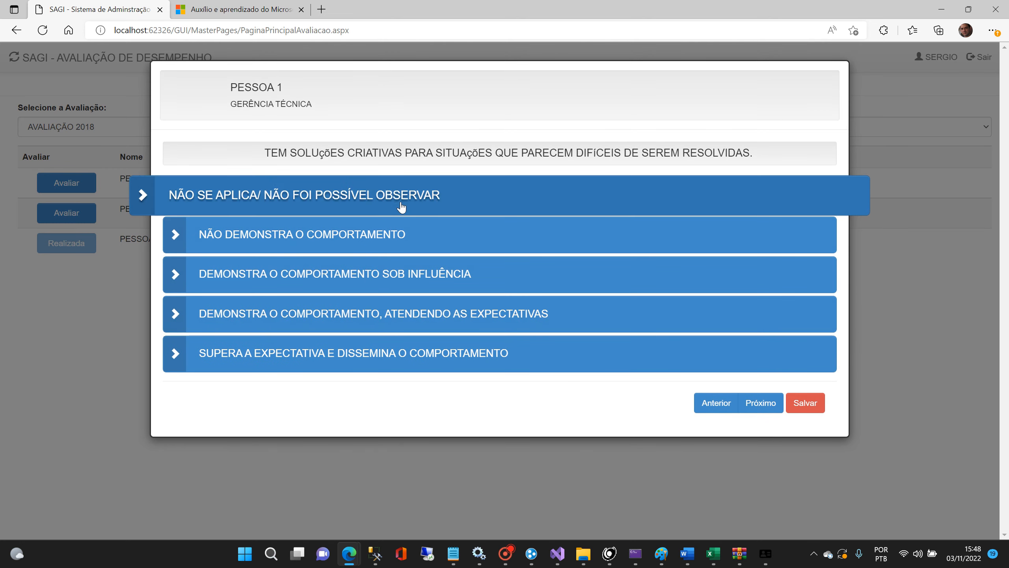
click(399, 201)
click(760, 403)
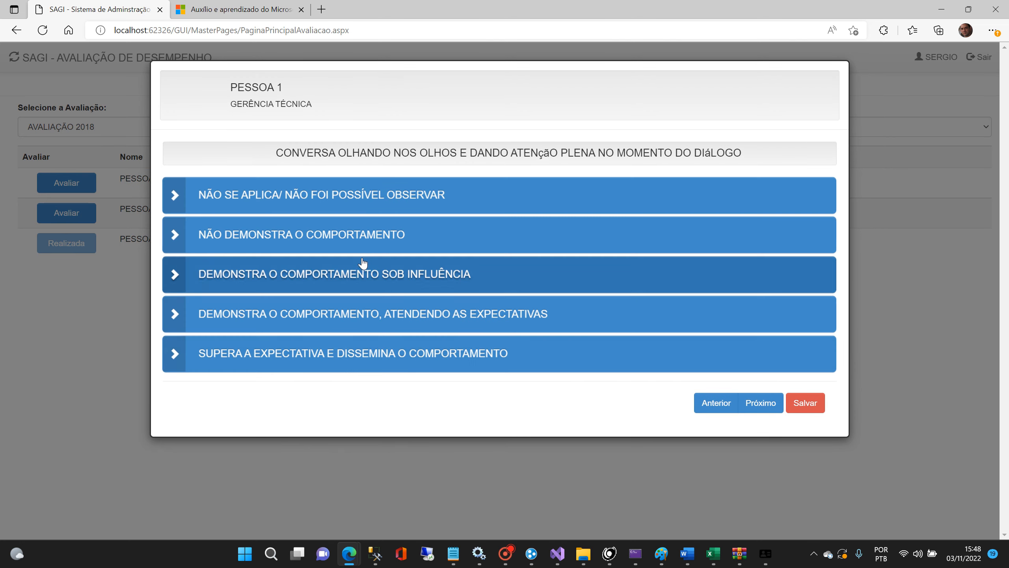
Rate attentive dialogue as Demonstra o comportamento sob influência, considering colleagues' opinions as Não se aplica, and respecting diversity as Não demonstra o comportamento
click(362, 267)
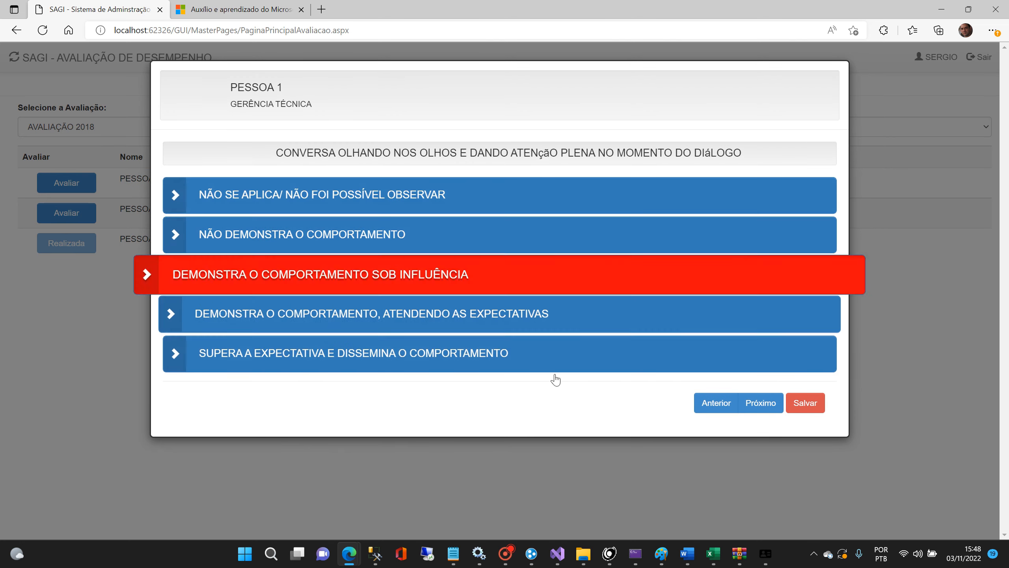
click(759, 406)
click(360, 195)
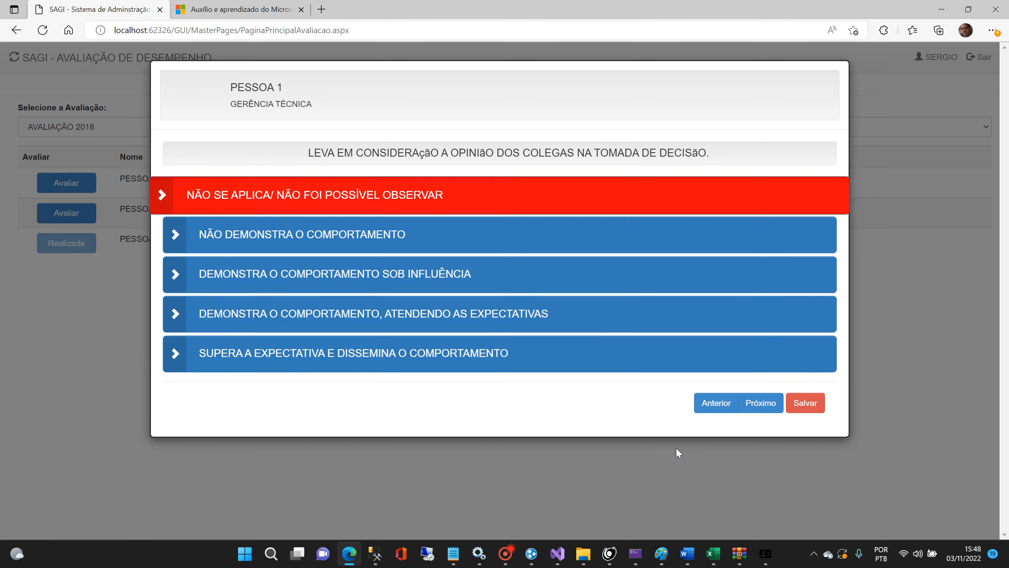
click(775, 405)
click(318, 240)
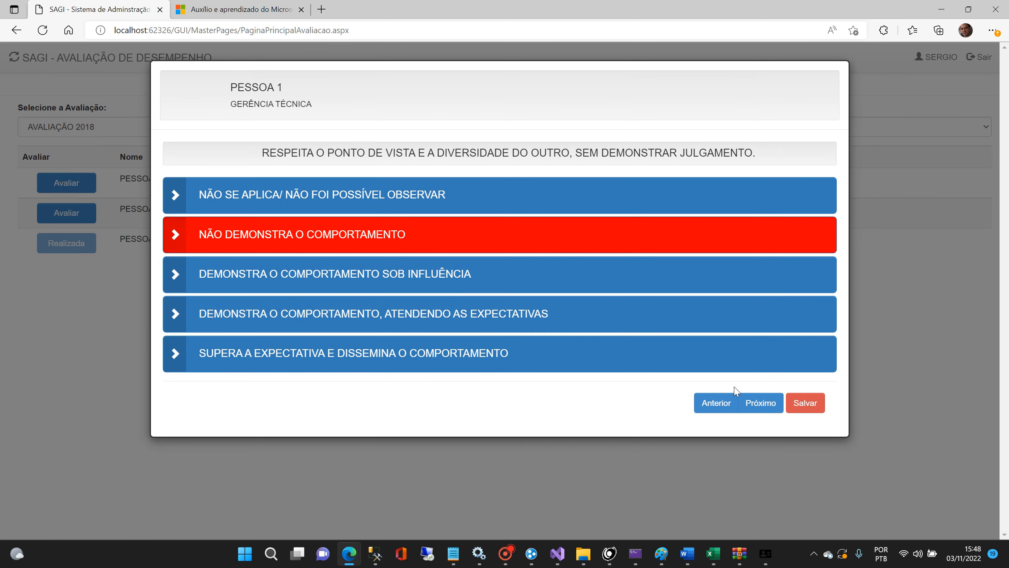
click(761, 404)
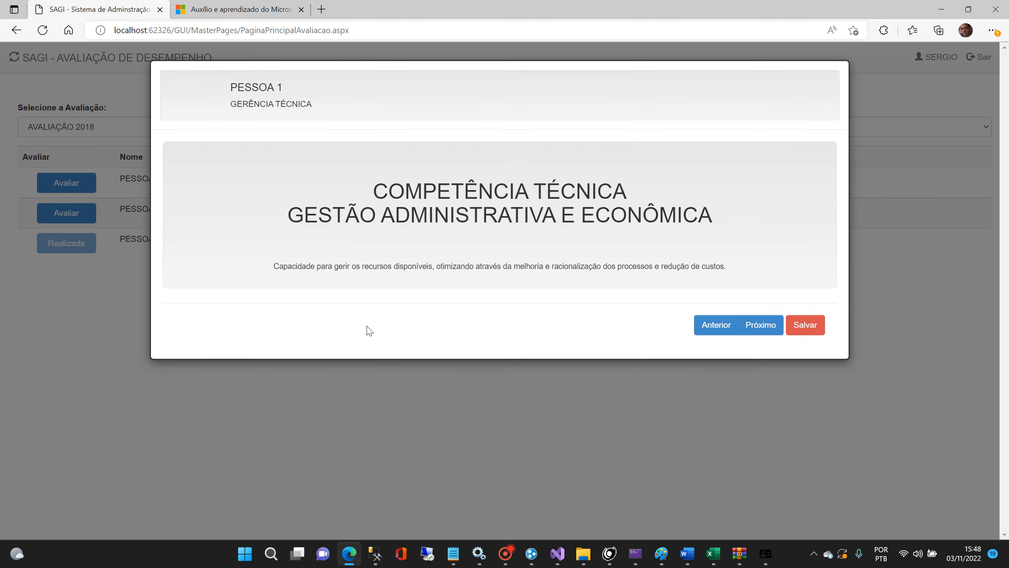
Rate the three Gestão Administrativa e Econômica behaviours: Não se aplica; Não demonstra o comportamento; Não se aplica
click(777, 325)
click(360, 207)
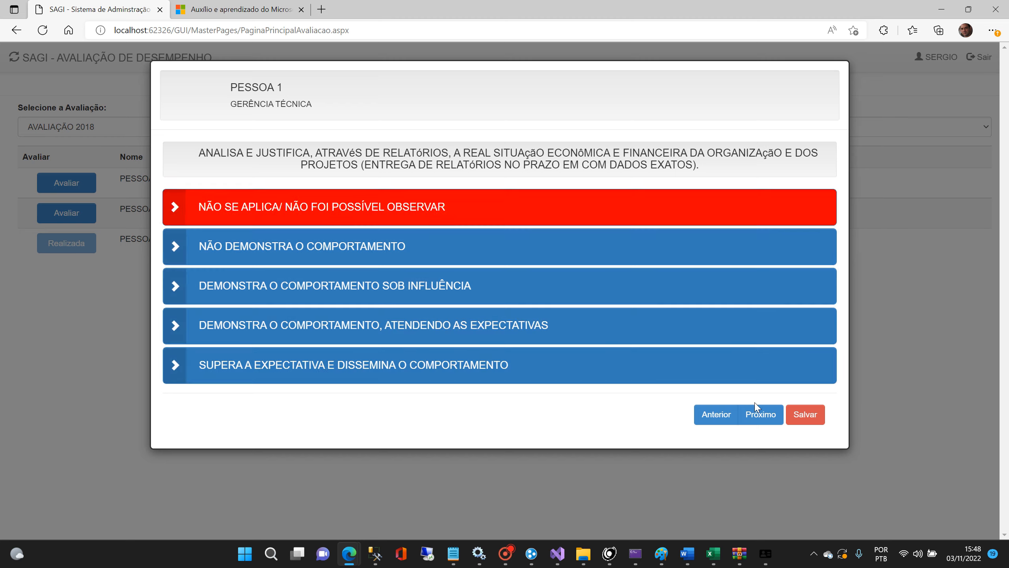
click(768, 419)
click(437, 254)
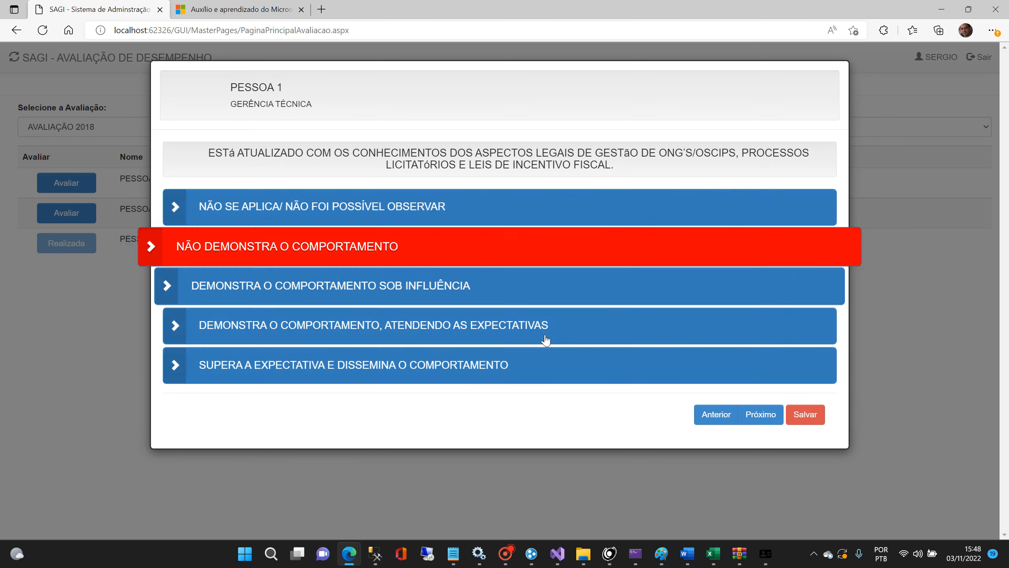
click(760, 416)
click(302, 212)
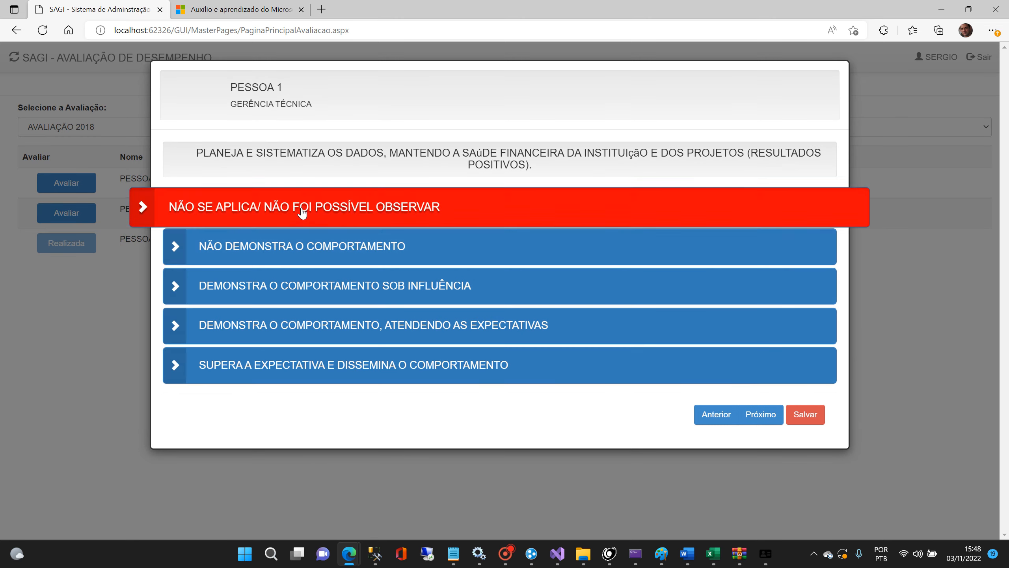
click(766, 421)
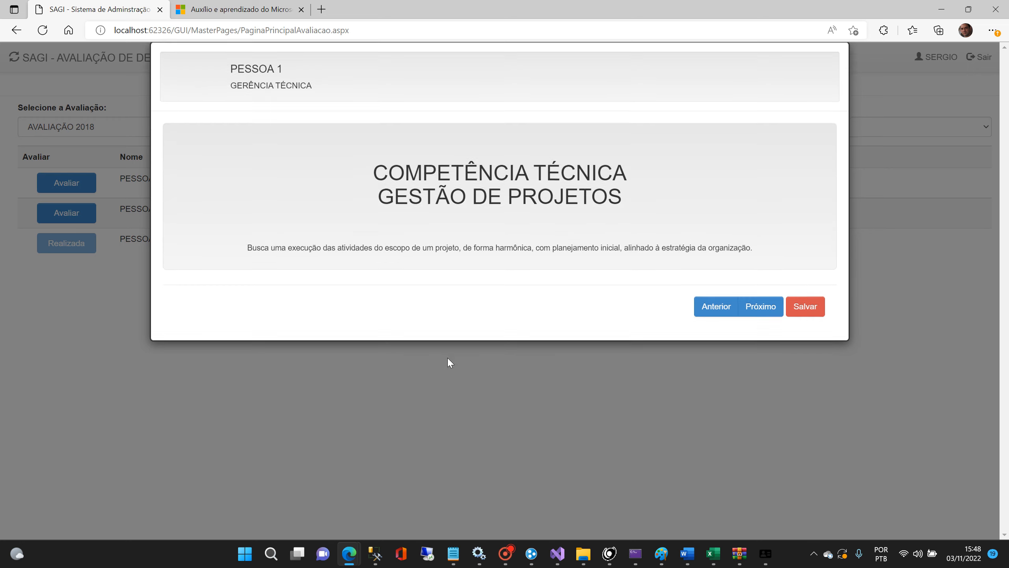
For Gestão de Projetos, rate managing project restrictions as Não demonstra o comportamento and keeping the team aligned as Demonstra o comportamento sob influência
click(762, 330)
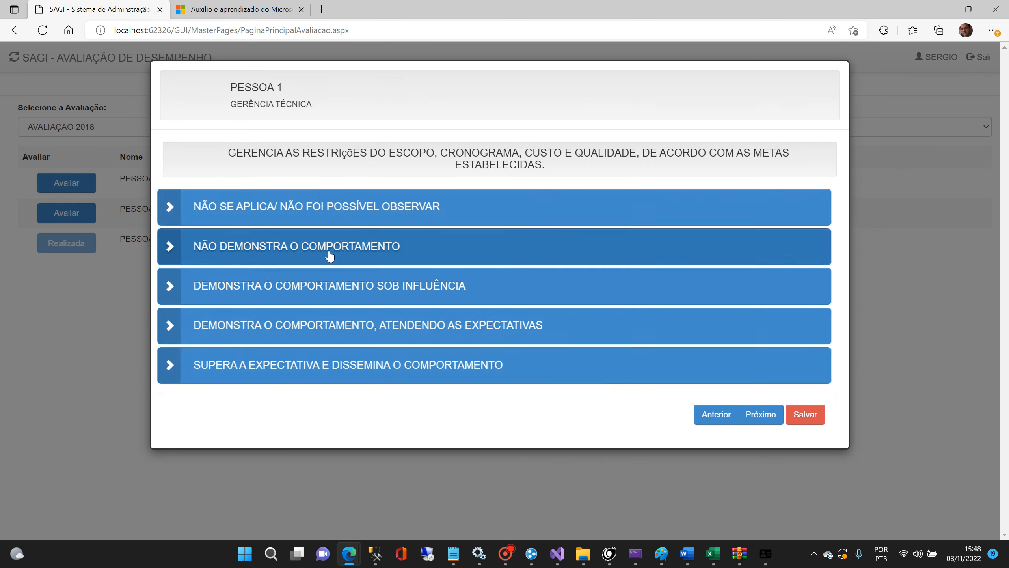
click(332, 254)
click(765, 414)
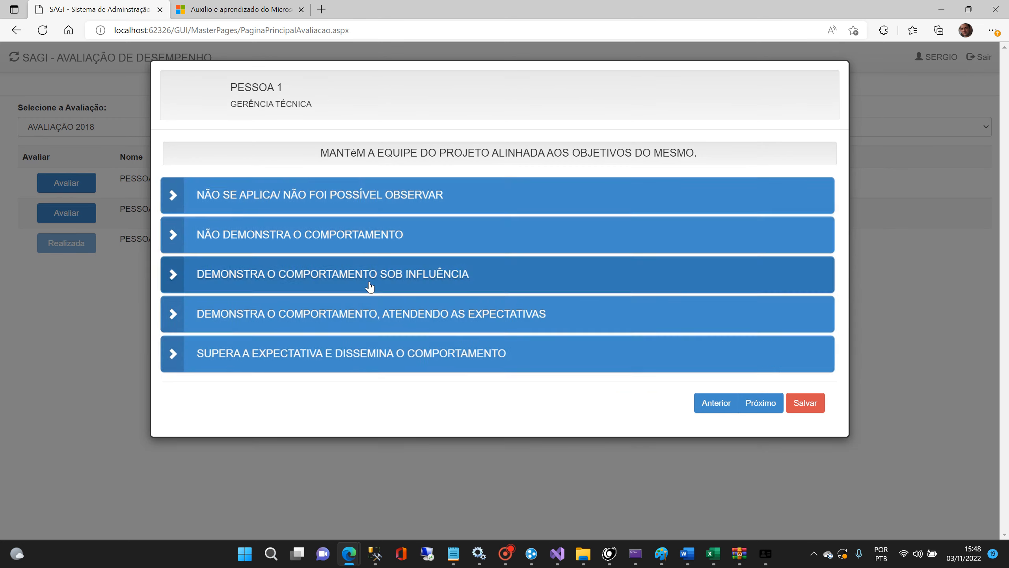
click(371, 278)
click(765, 405)
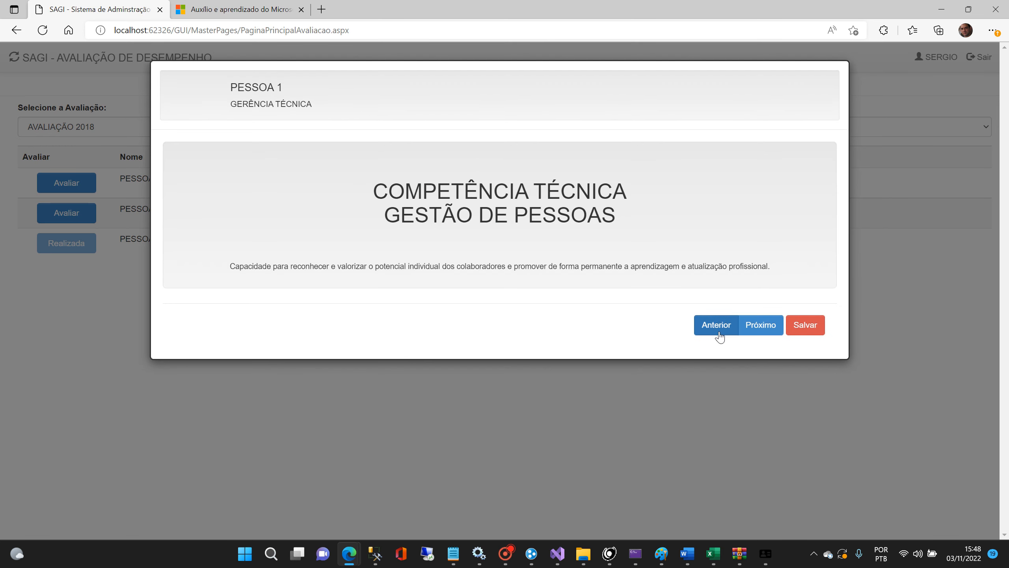
Complete the Gestão de Pessoas behaviours, rating the identification of collaborators' development potential and improvement needs as Não demonstra o comportamento
click(747, 329)
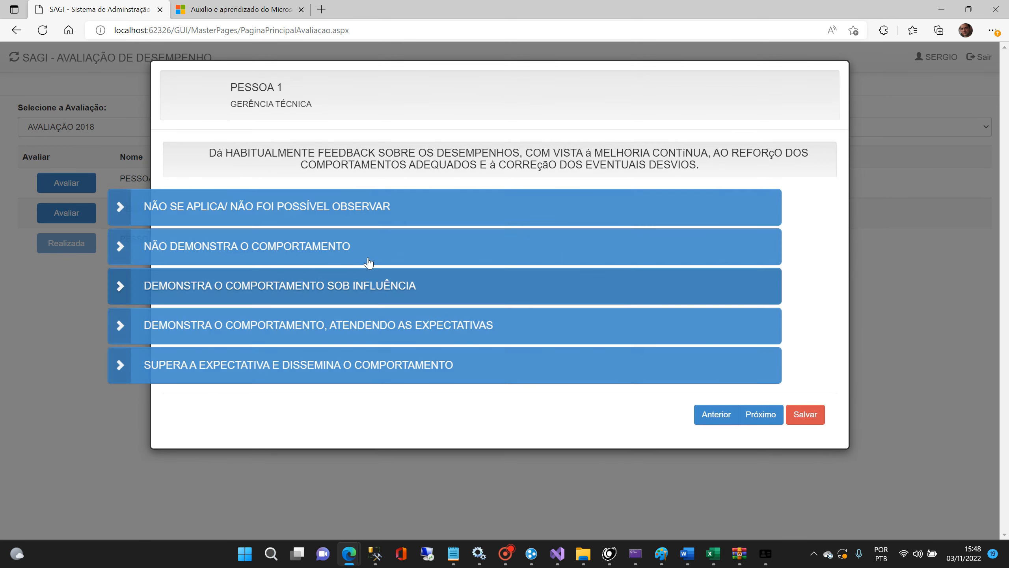
click(760, 414)
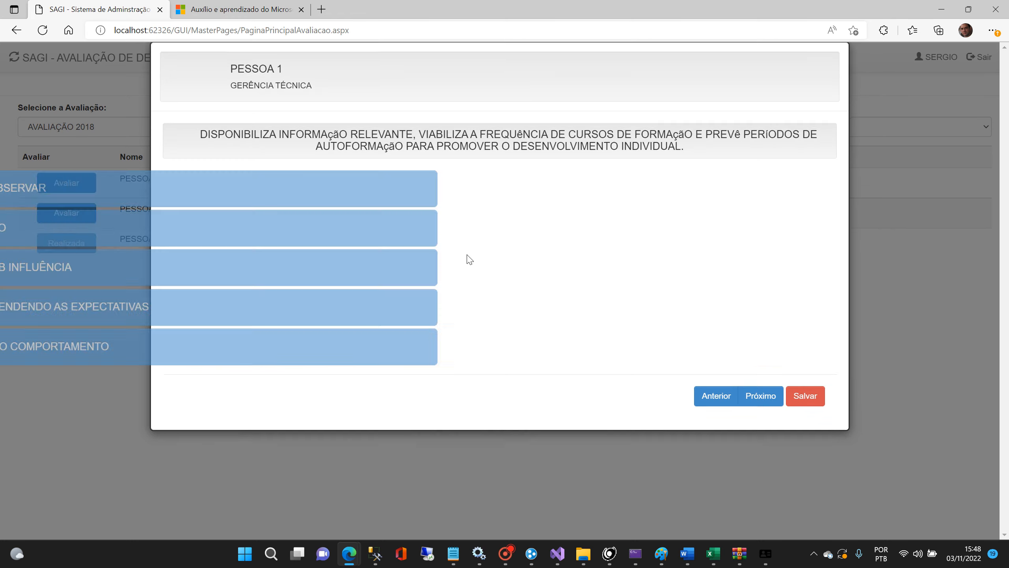
click(750, 420)
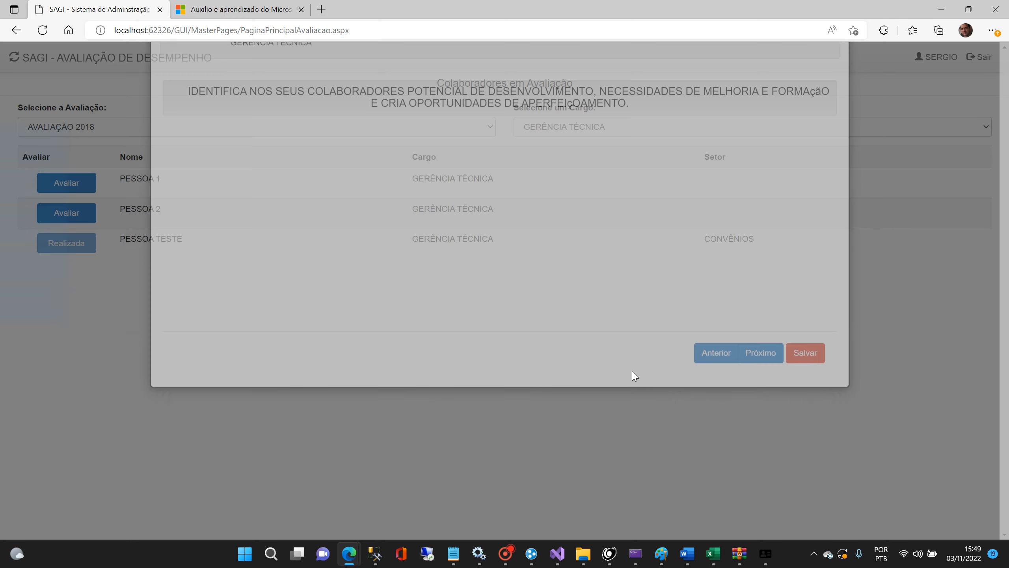
click(381, 260)
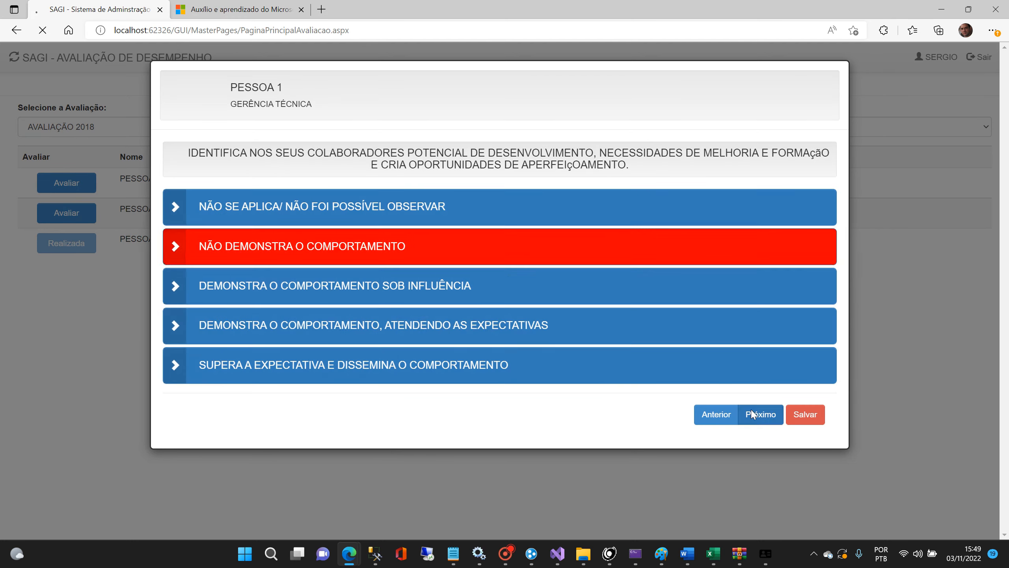
click(752, 414)
Rate results-focused ideas as Demonstra o comportamento, atendendo as expectativas, anticipating conflicts as Não se aplica, and awareness of joint decisions as Demonstra o comportamento sob influência
click(757, 347)
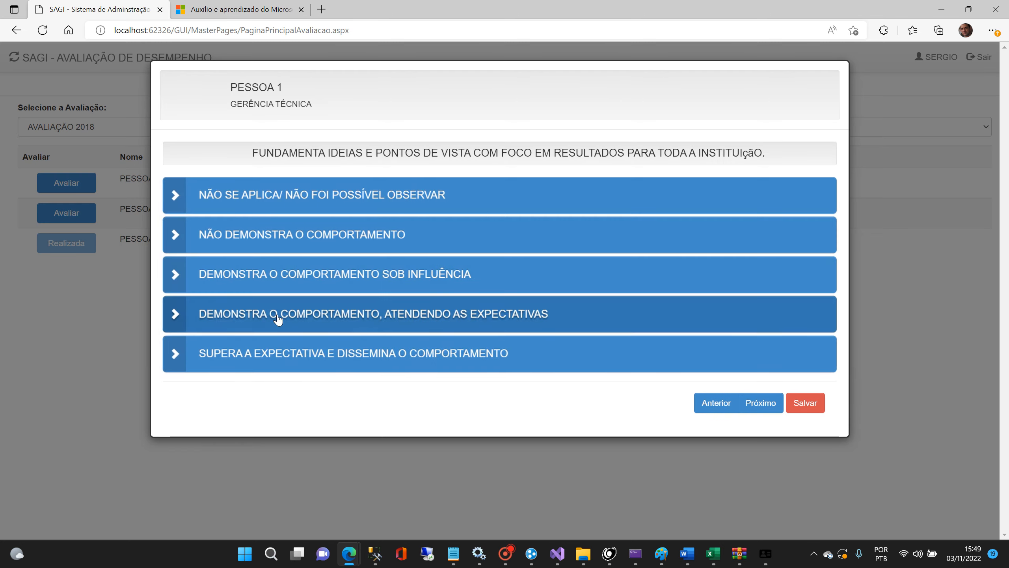
click(278, 320)
click(765, 408)
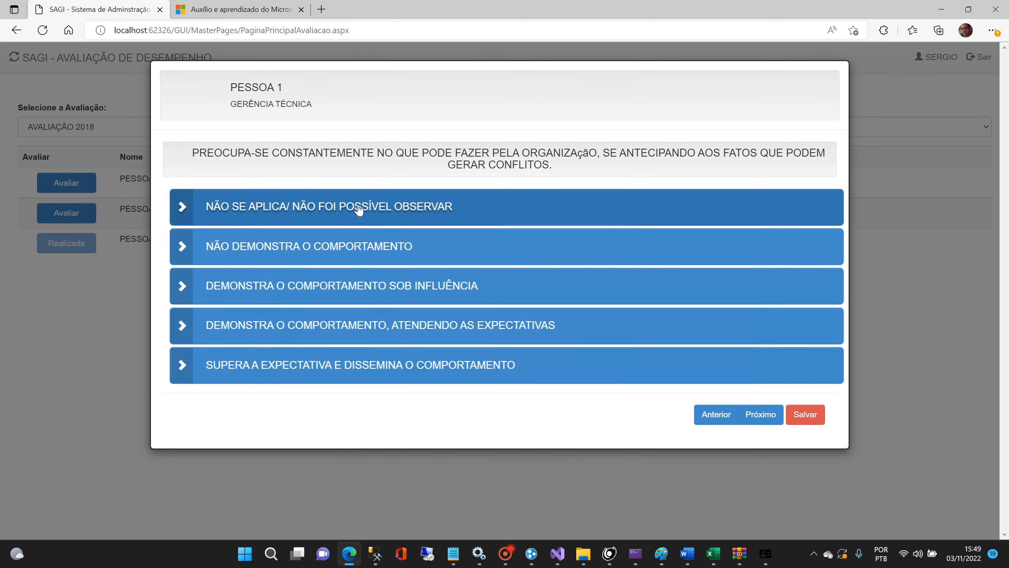
click(356, 205)
click(765, 422)
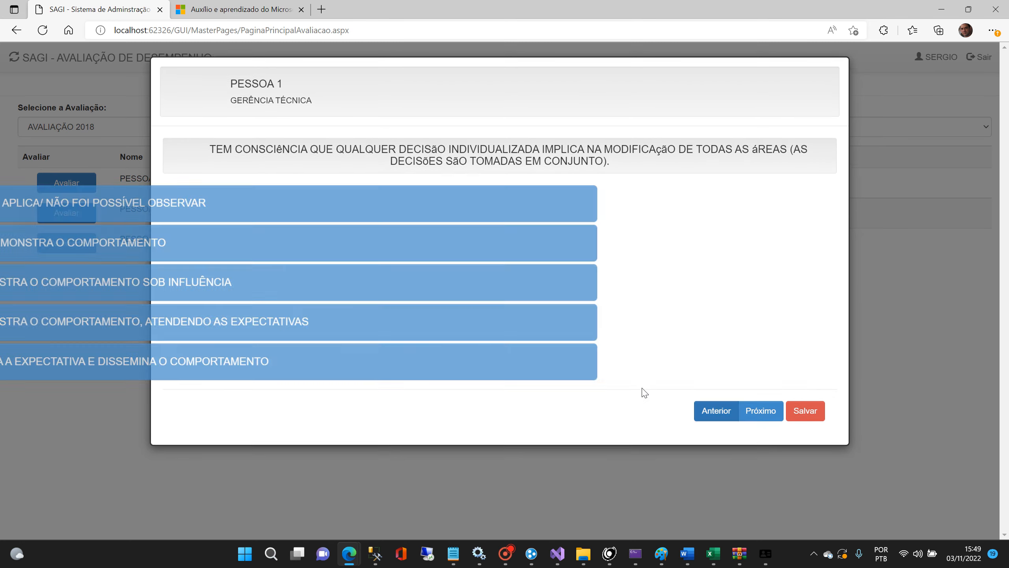
click(373, 290)
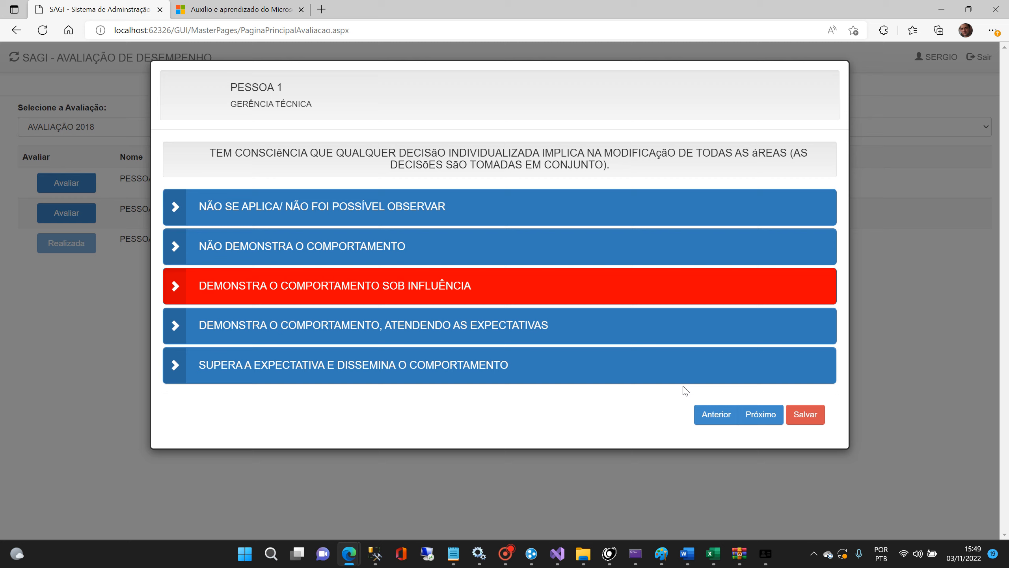
click(765, 415)
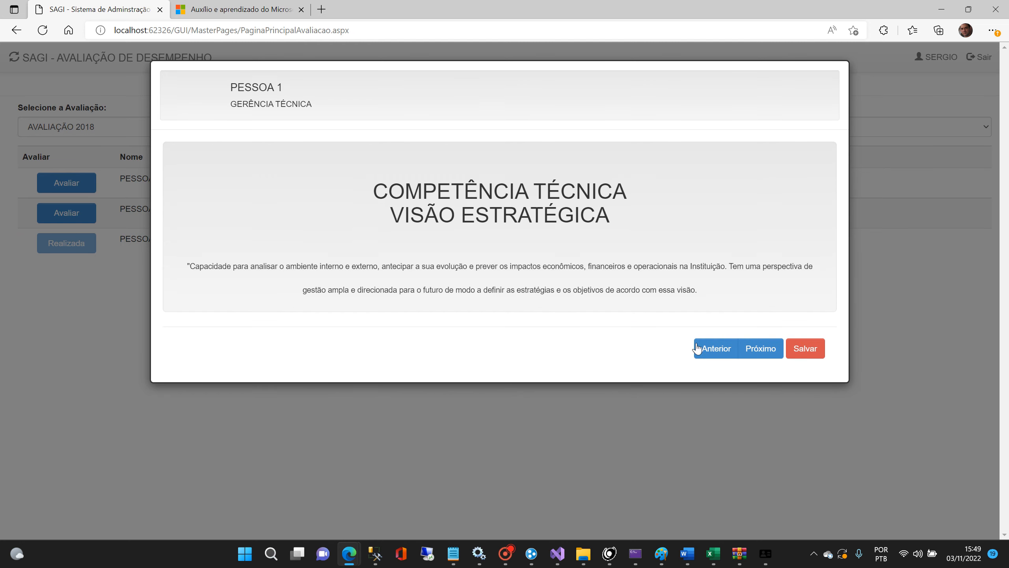
Rate the three Visão Estratégica behaviours: Não se aplica; Não demonstra o comportamento; Não se aplica
click(759, 352)
click(417, 207)
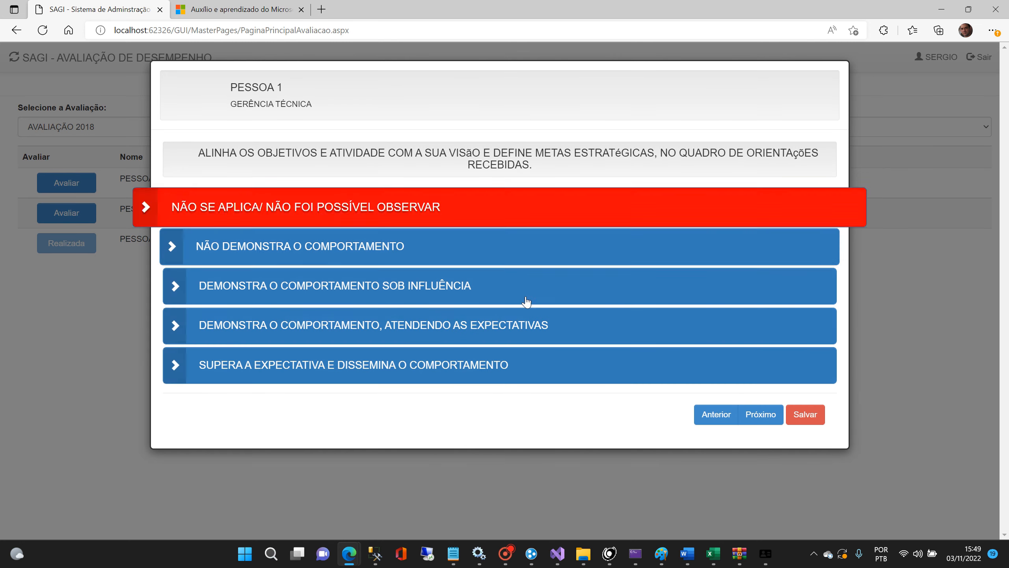
click(769, 417)
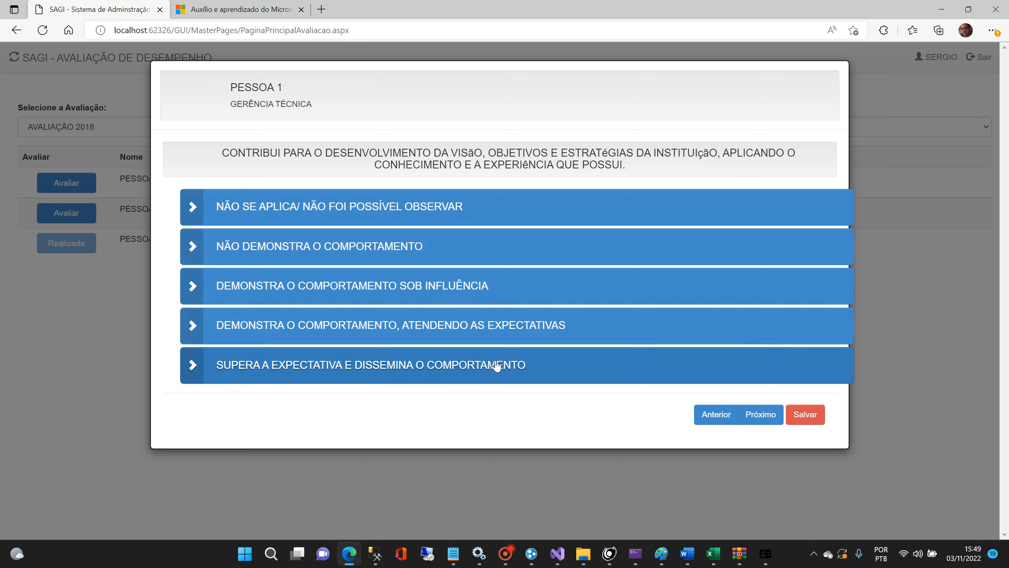
click(379, 247)
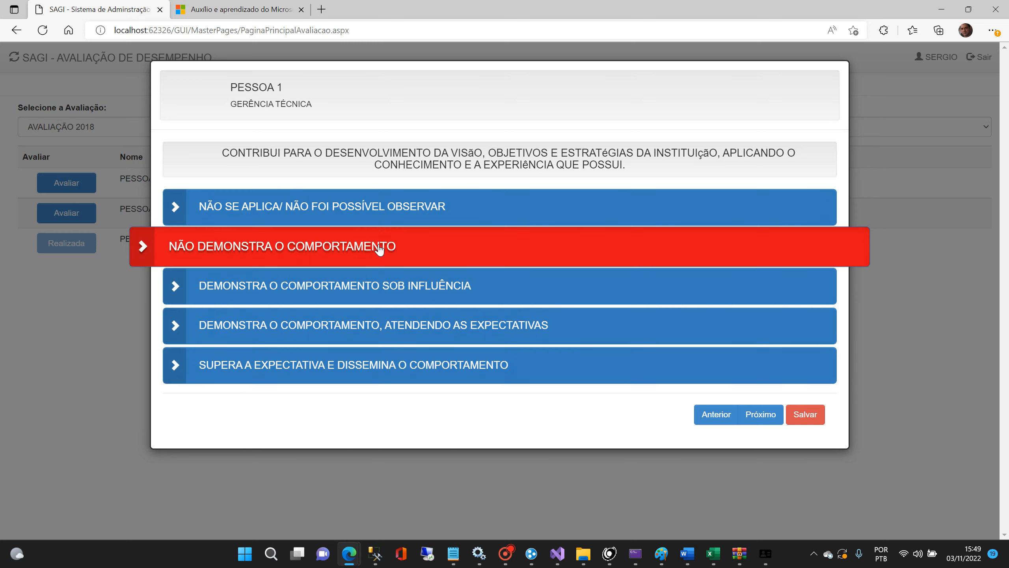
click(771, 418)
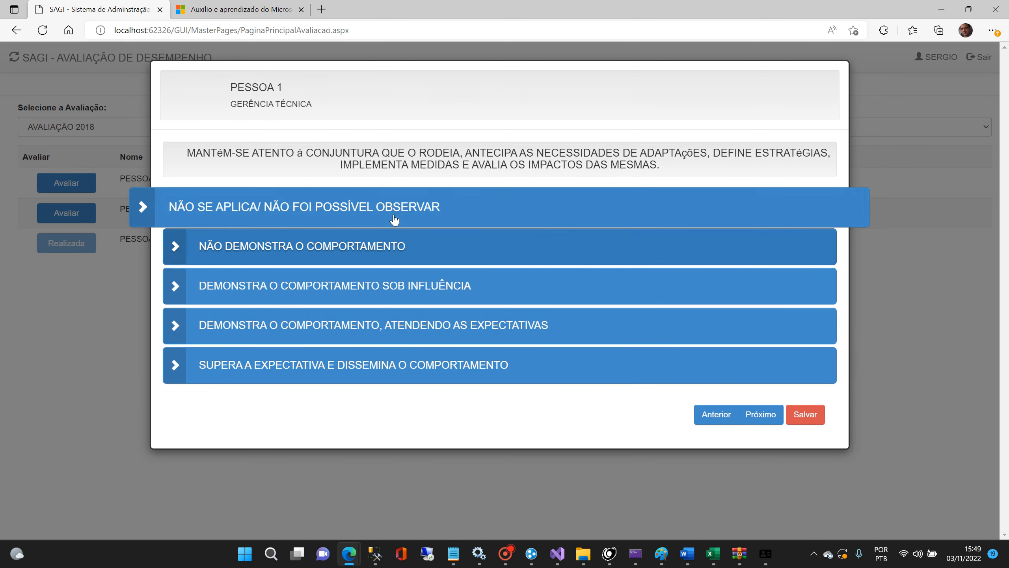
click(393, 214)
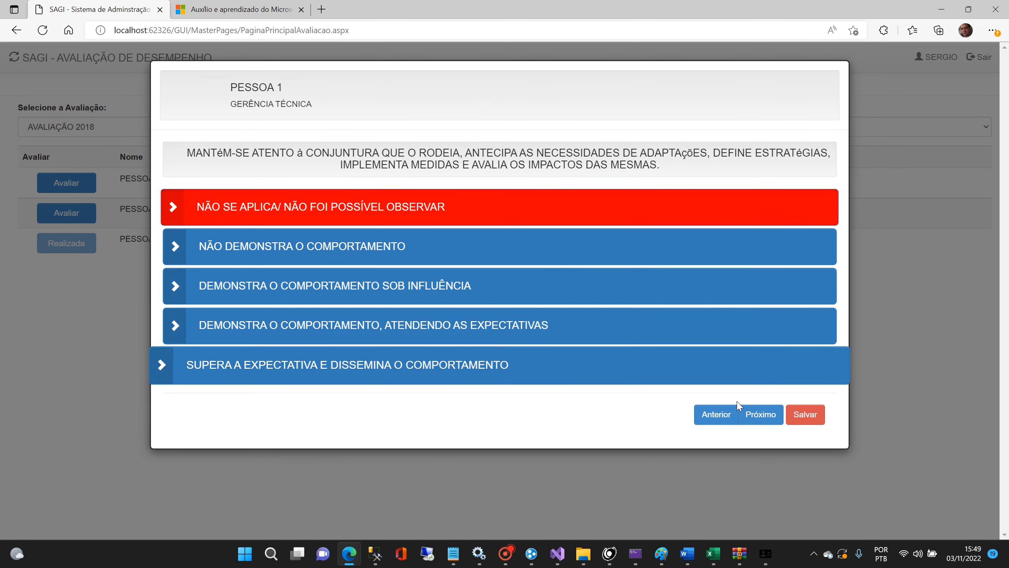
click(760, 415)
Rate involving collaborators in objectives as Não se aplica, encouraging autonomy as Não demonstra o comportamento, and promoting group spirit as Demonstra o comportamento sob influência
click(758, 334)
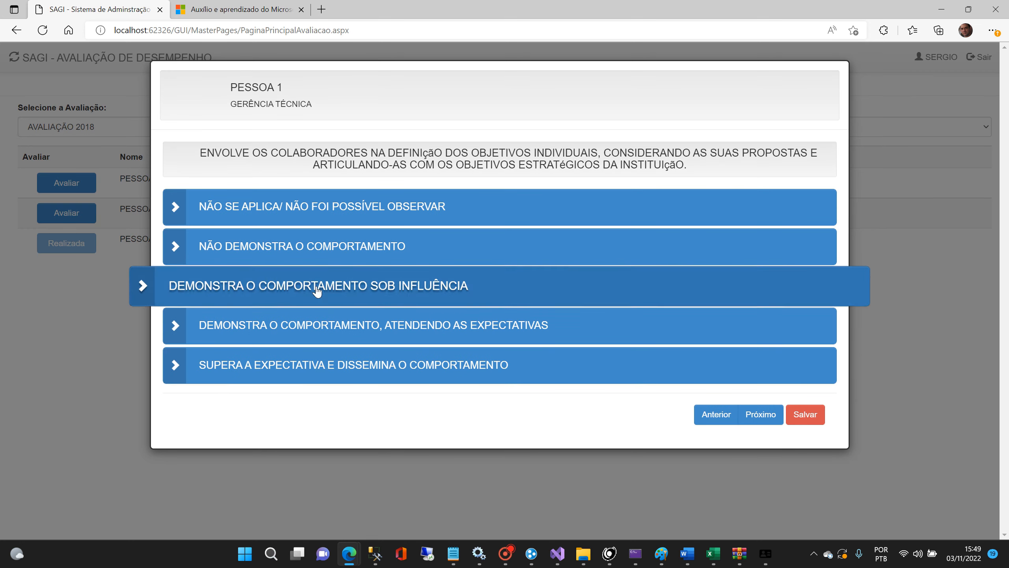
click(397, 207)
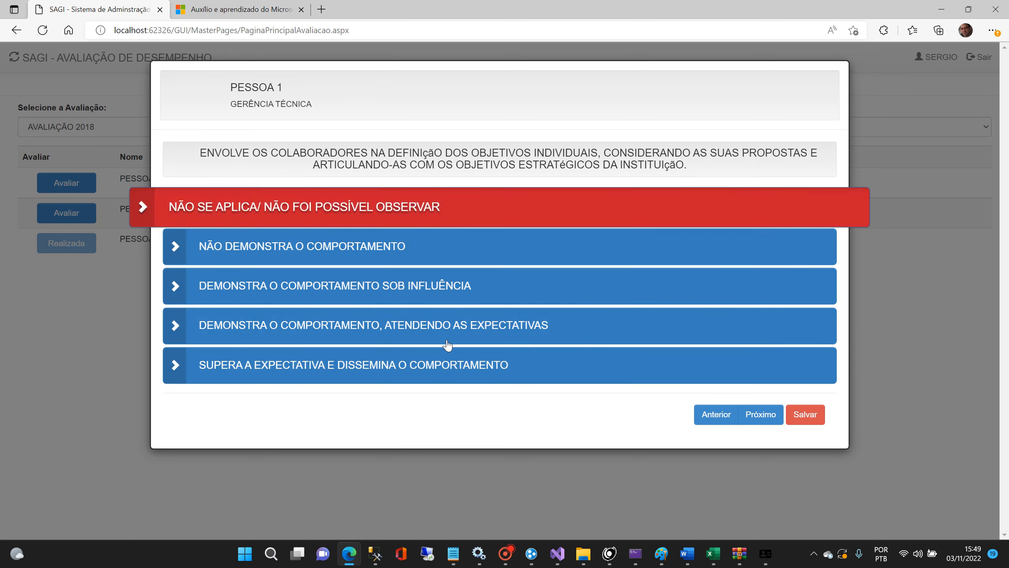
click(760, 415)
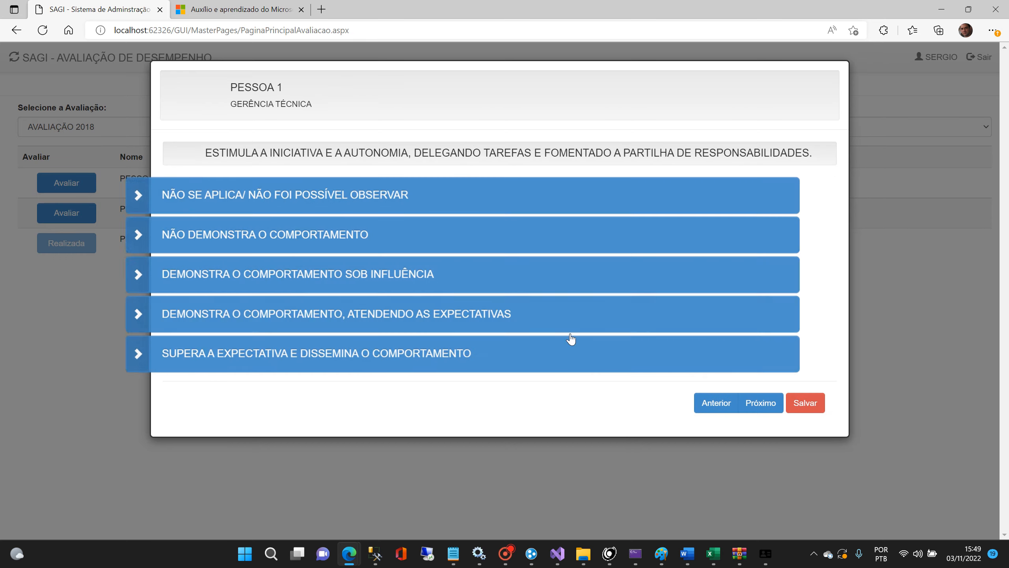
click(437, 238)
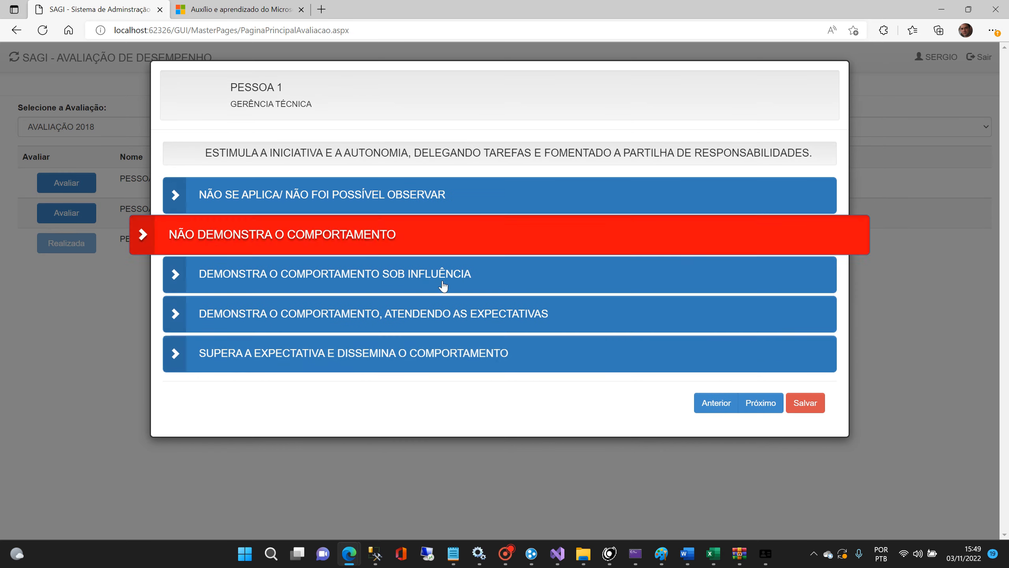
click(755, 409)
click(332, 296)
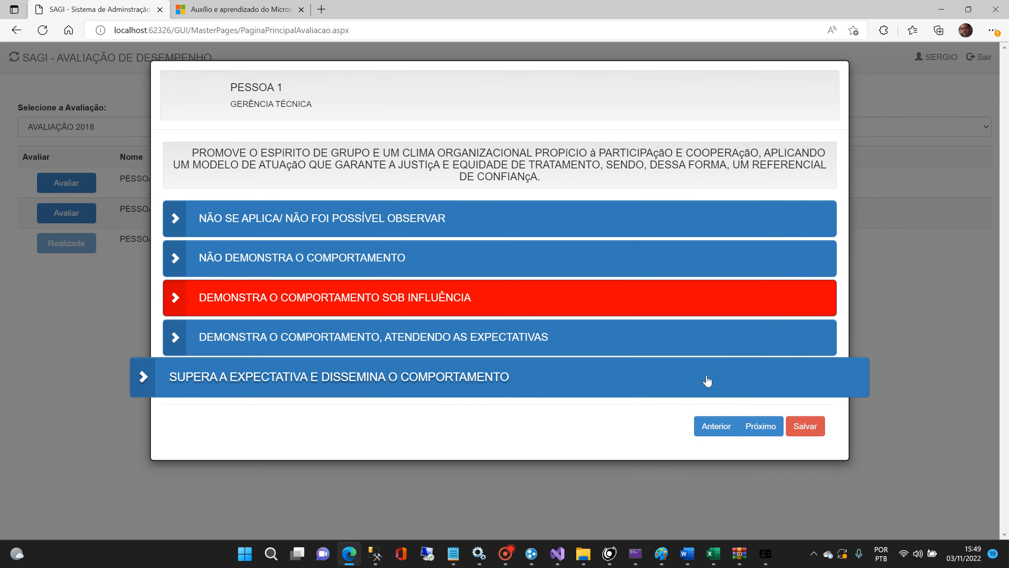
click(752, 424)
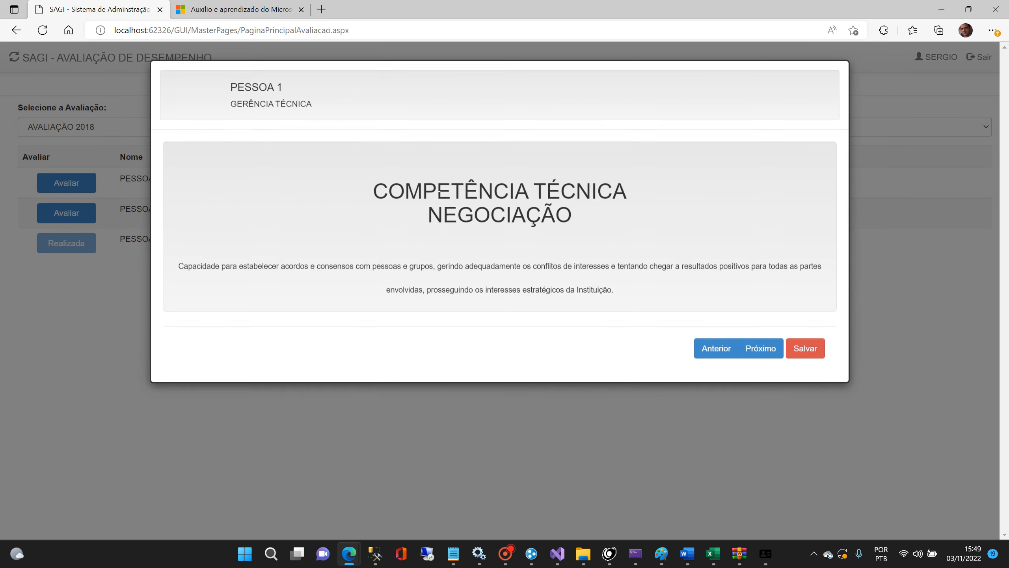
Rate the three Negociação behaviours: Não se aplica; Não se aplica; Demonstra o comportamento sob influência
click(768, 349)
click(419, 217)
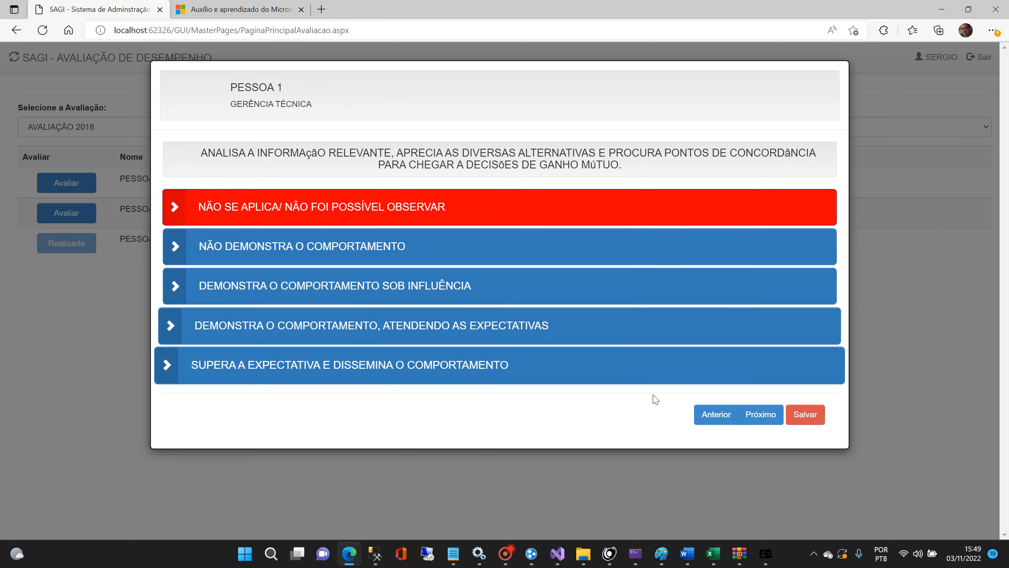
click(757, 415)
click(371, 215)
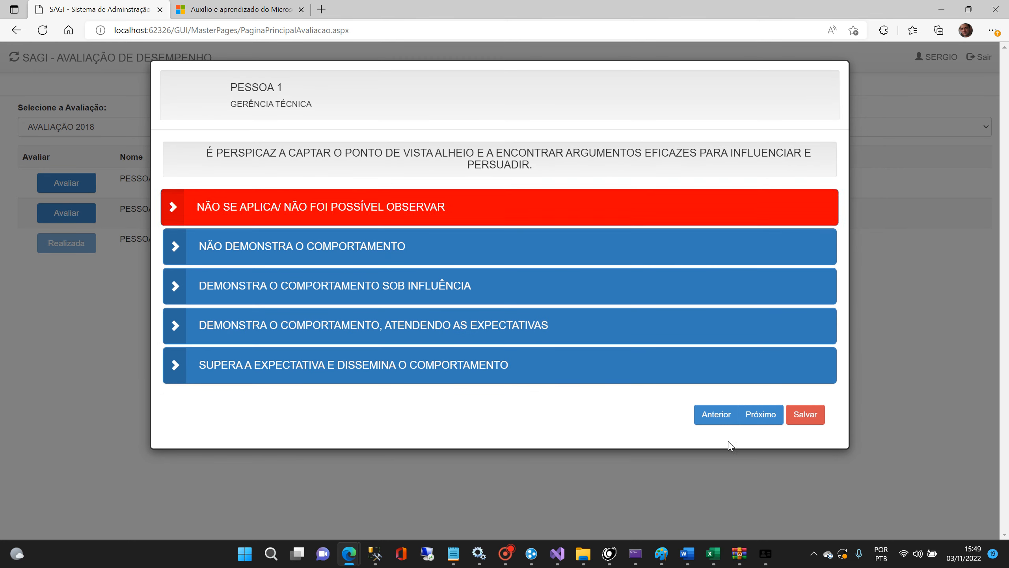
click(769, 415)
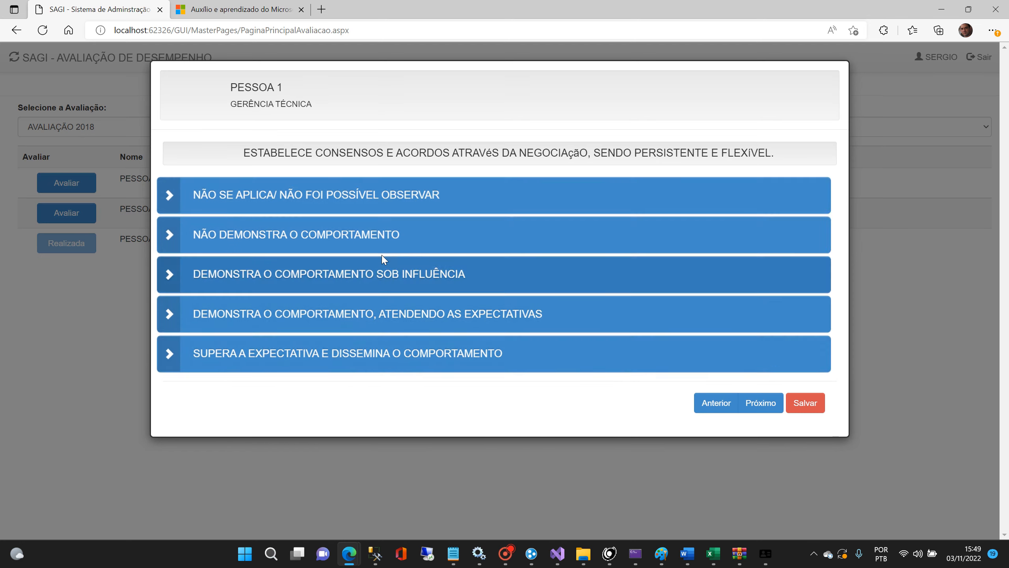
click(378, 275)
click(767, 405)
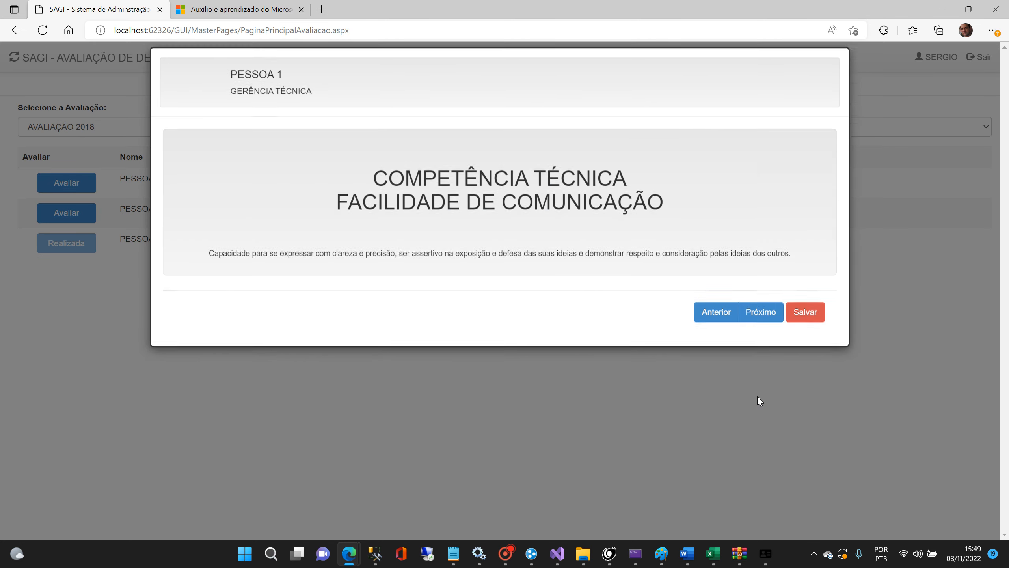
Rate the three Facilidade de Comunicação behaviours: Não se aplica; Não demonstra o comportamento; Demonstra o comportamento sob influência
click(766, 326)
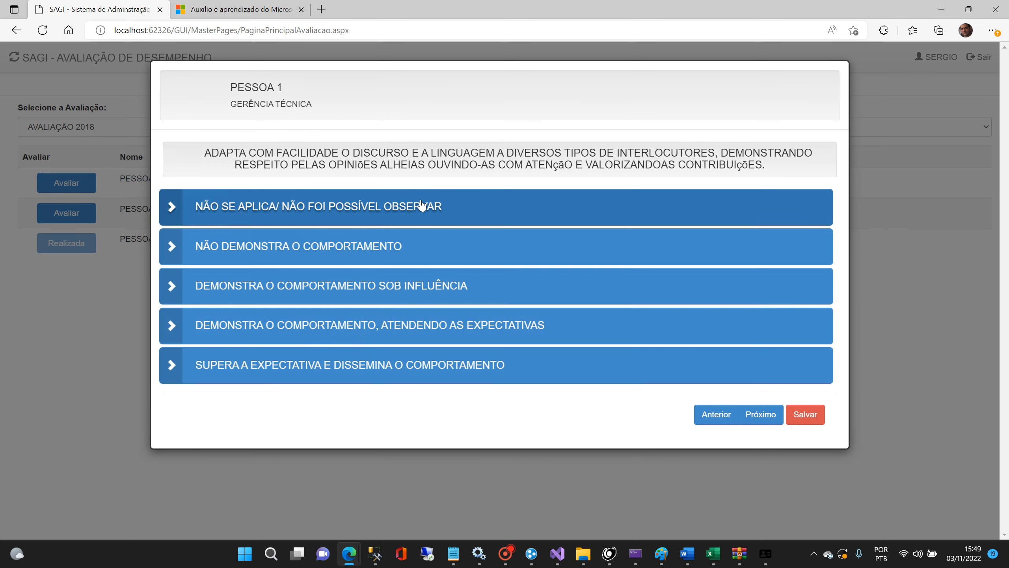
click(421, 206)
click(771, 417)
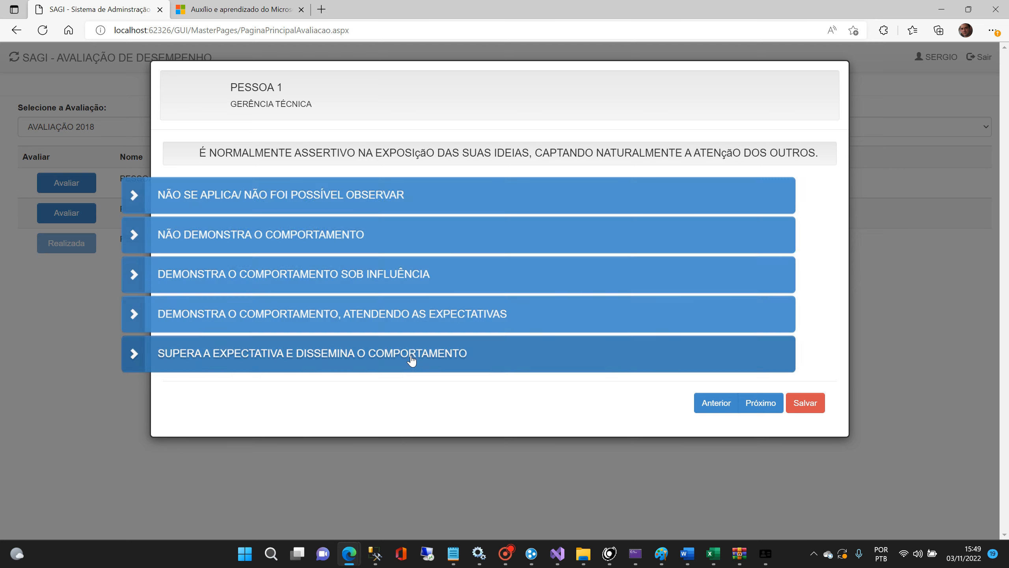
click(360, 247)
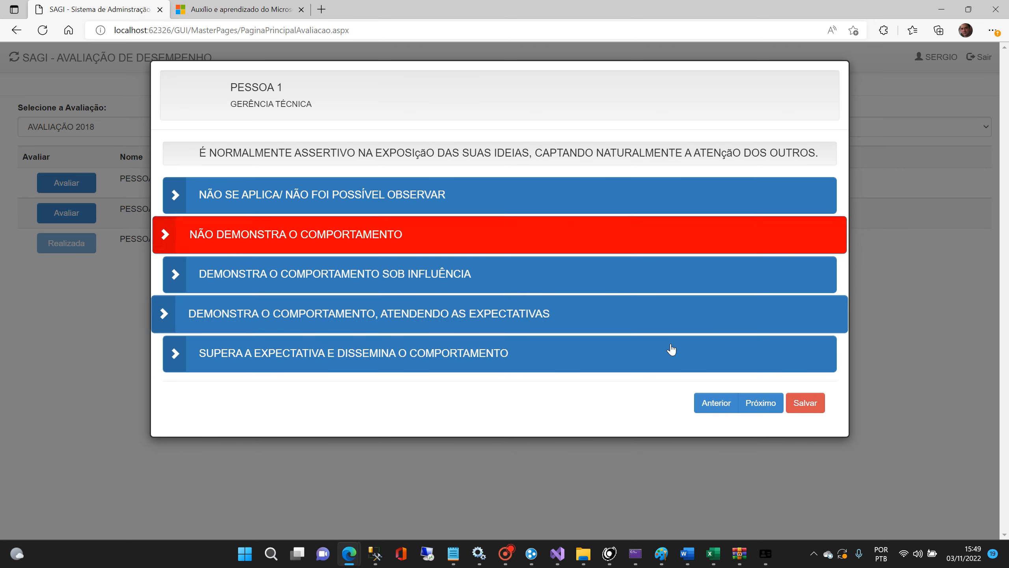
click(755, 404)
click(377, 278)
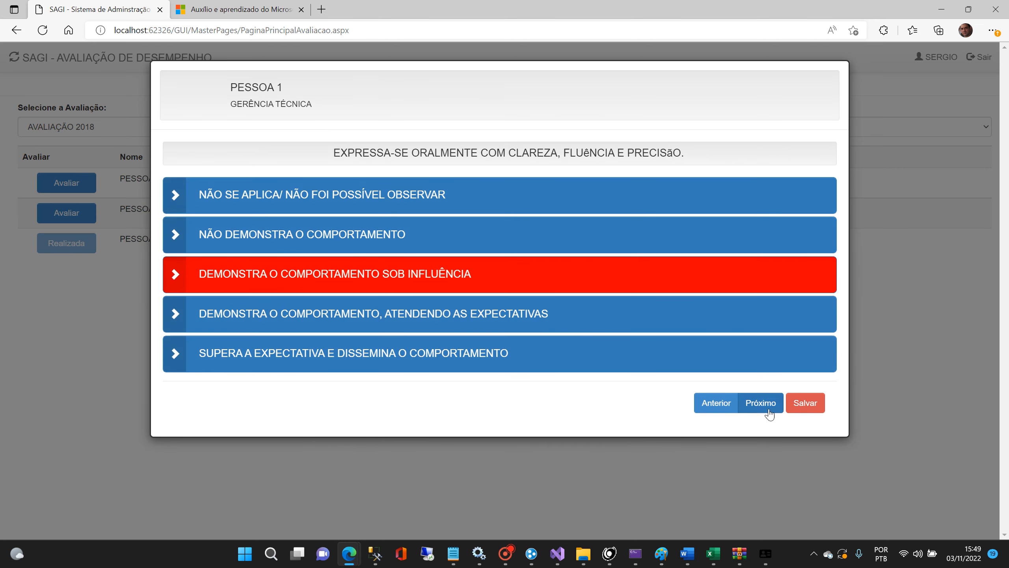
click(767, 408)
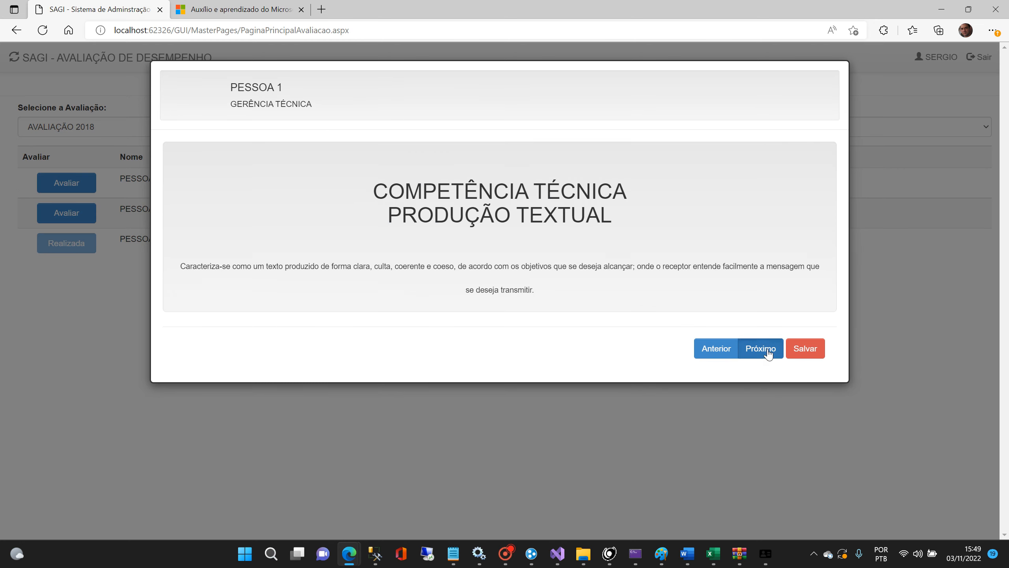
Rate the three Produção Textual behaviours: Não se aplica; Demonstra o comportamento sob influência; Supera a expectativa e dissemina o comportamento
click(769, 352)
click(300, 195)
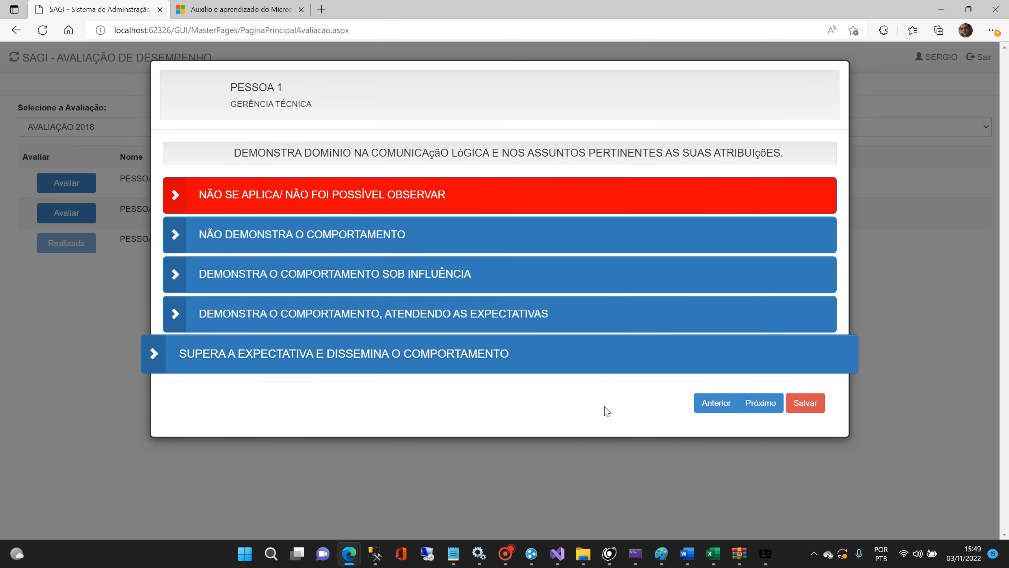
click(761, 403)
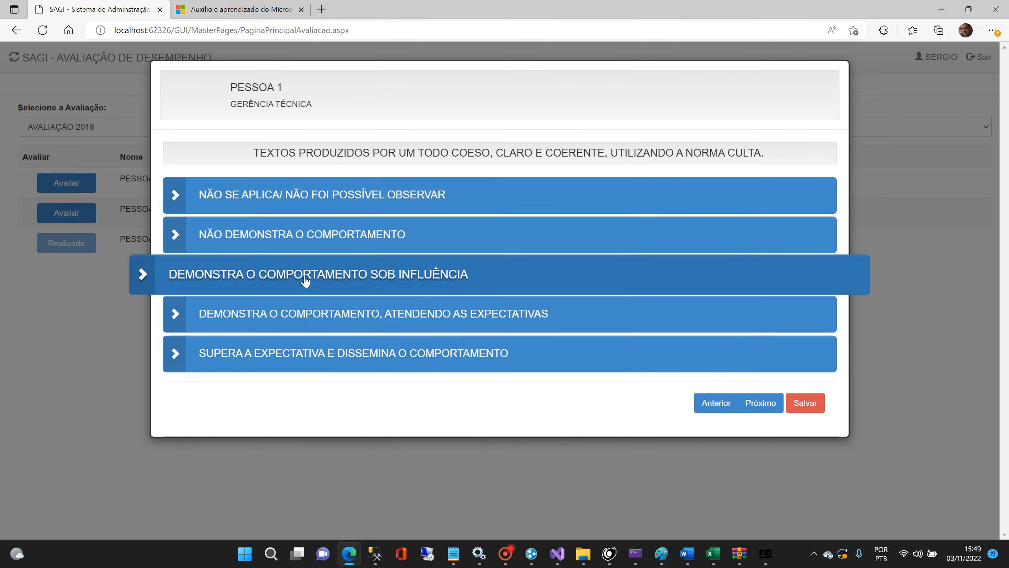
click(305, 280)
click(761, 402)
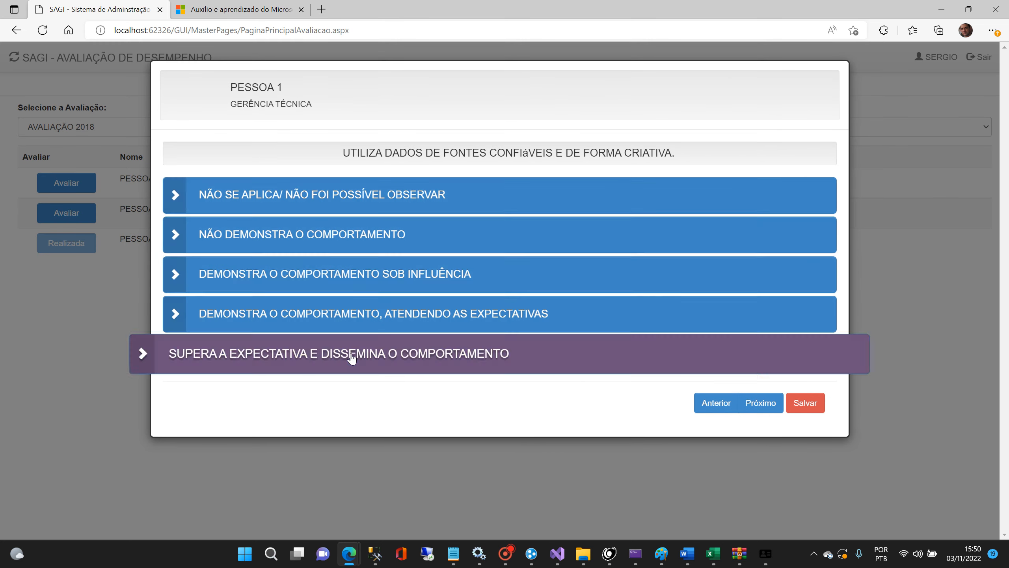
click(352, 358)
click(761, 403)
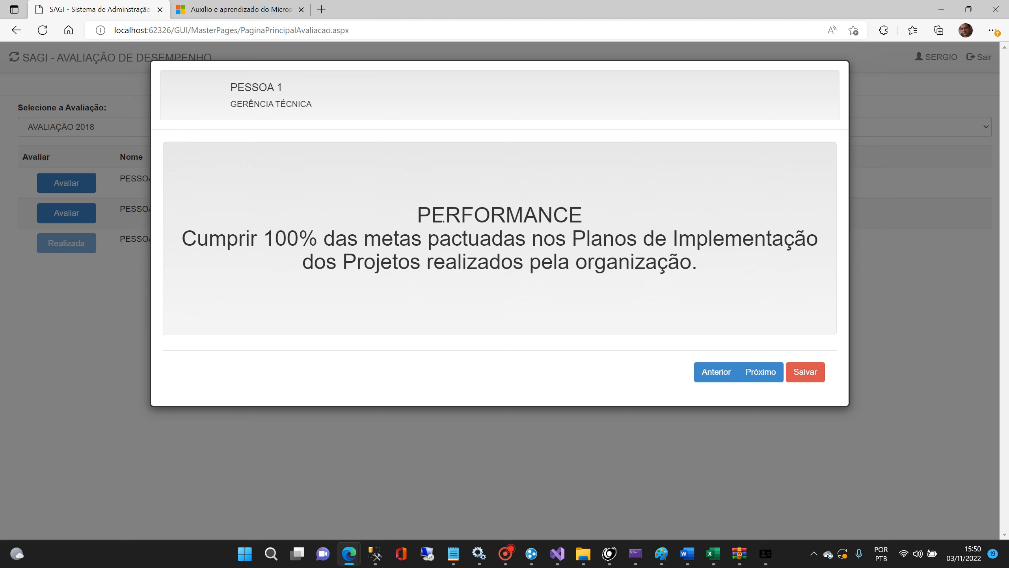
Skip the performance goals on project targets and public satisfaction, and rate the 1% financial reserve goal as Atingido em mais de 80%
click(760, 373)
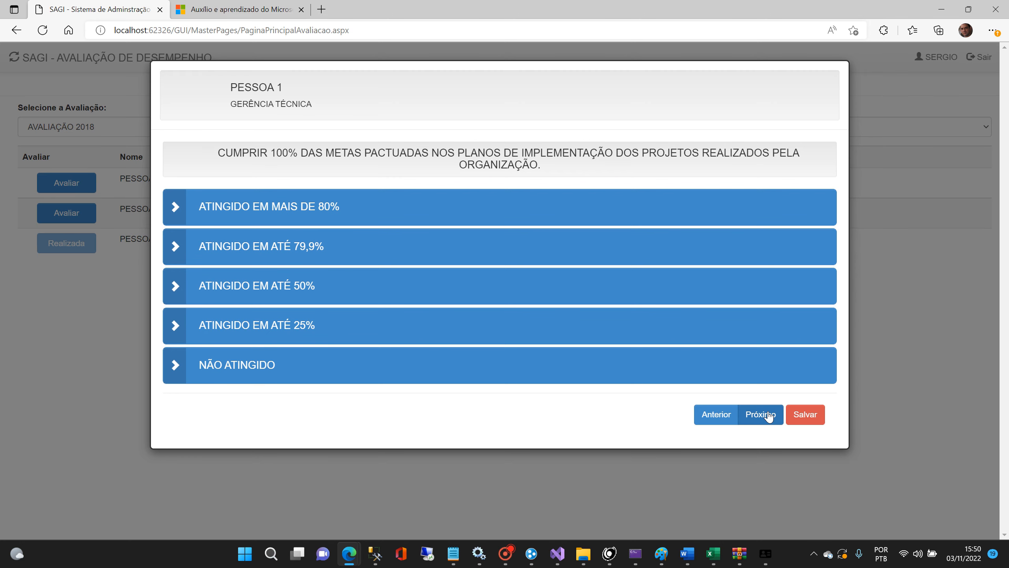
click(769, 416)
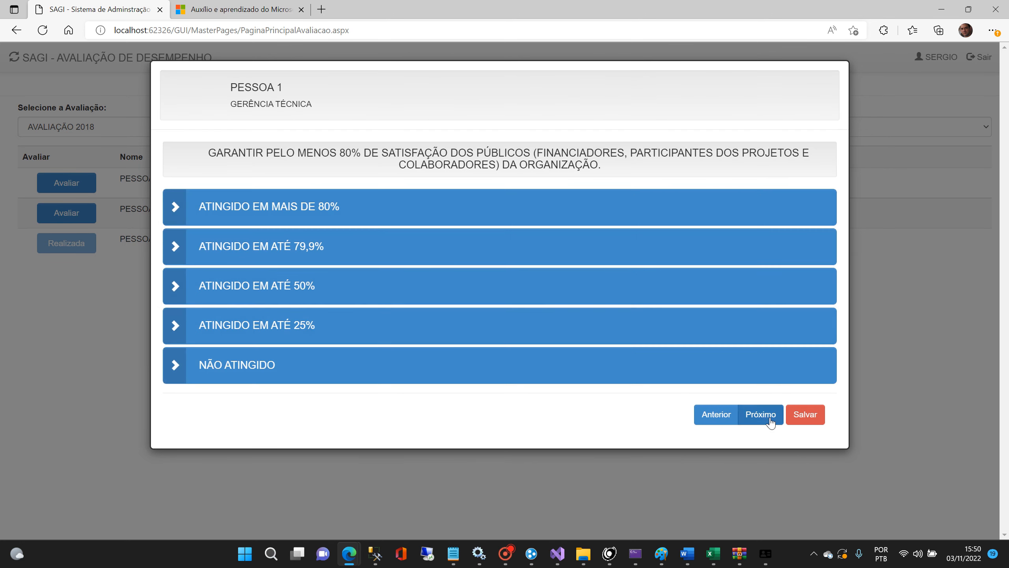
click(760, 415)
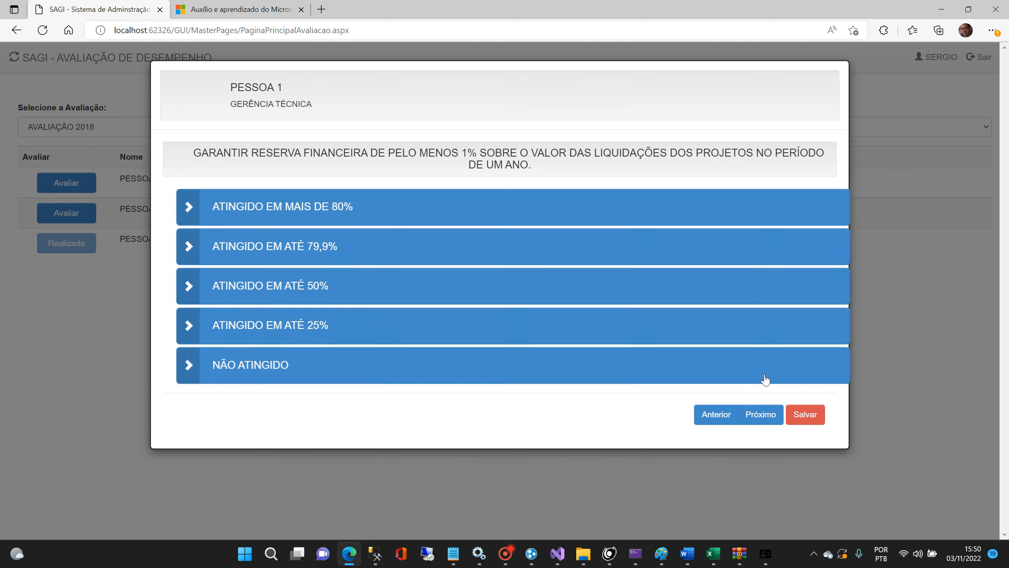
click(492, 208)
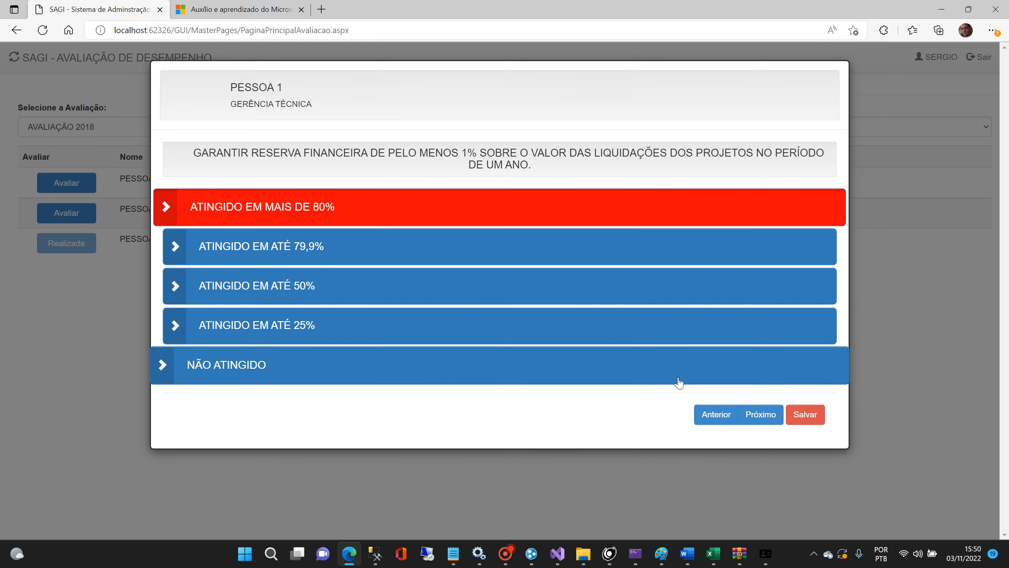
click(760, 414)
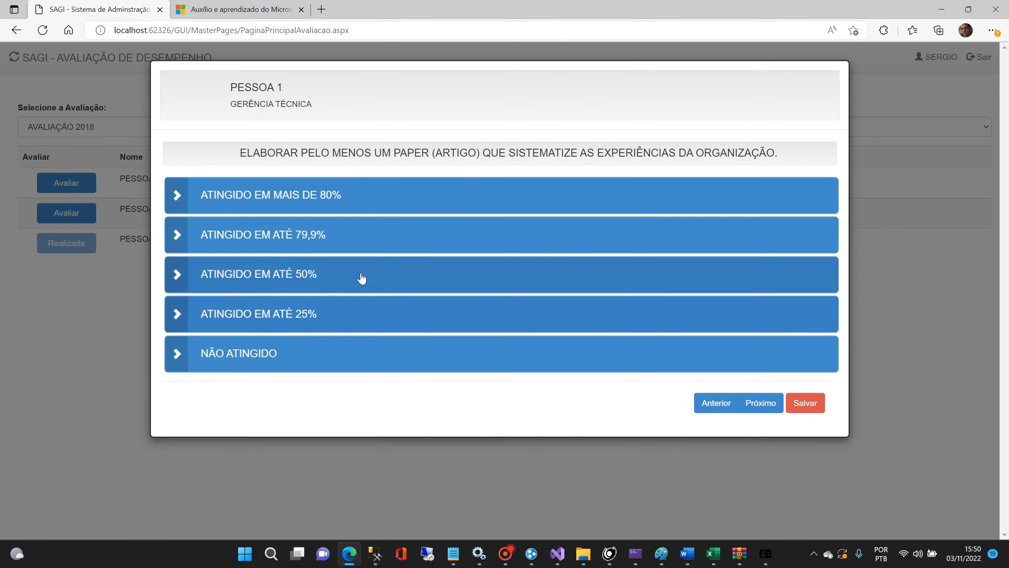
Rate the paper-writing goal as Atingido em até 50% and the joint actions with other ONGs as Atingido em até 25%
click(360, 276)
click(768, 410)
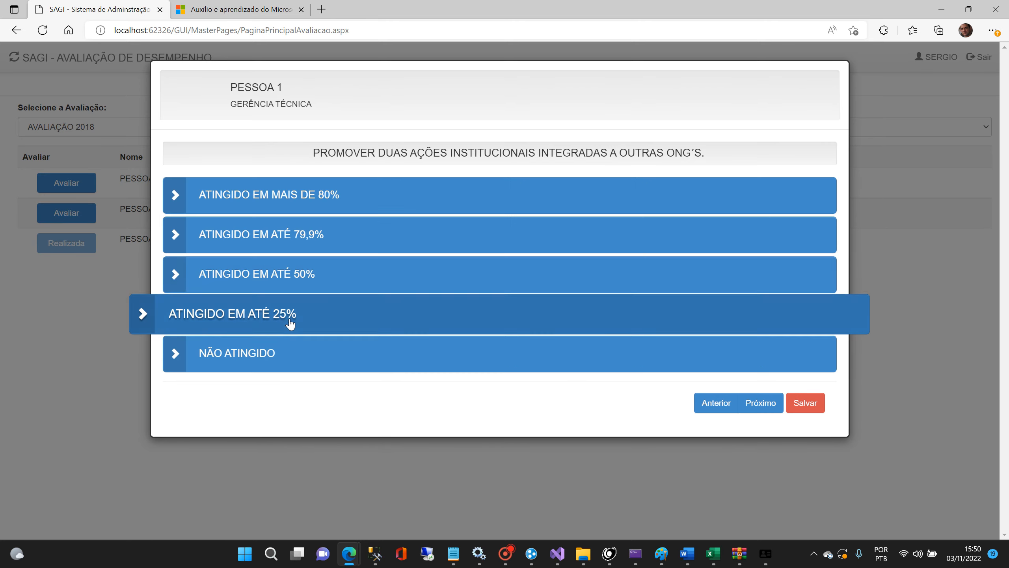
click(290, 320)
click(755, 405)
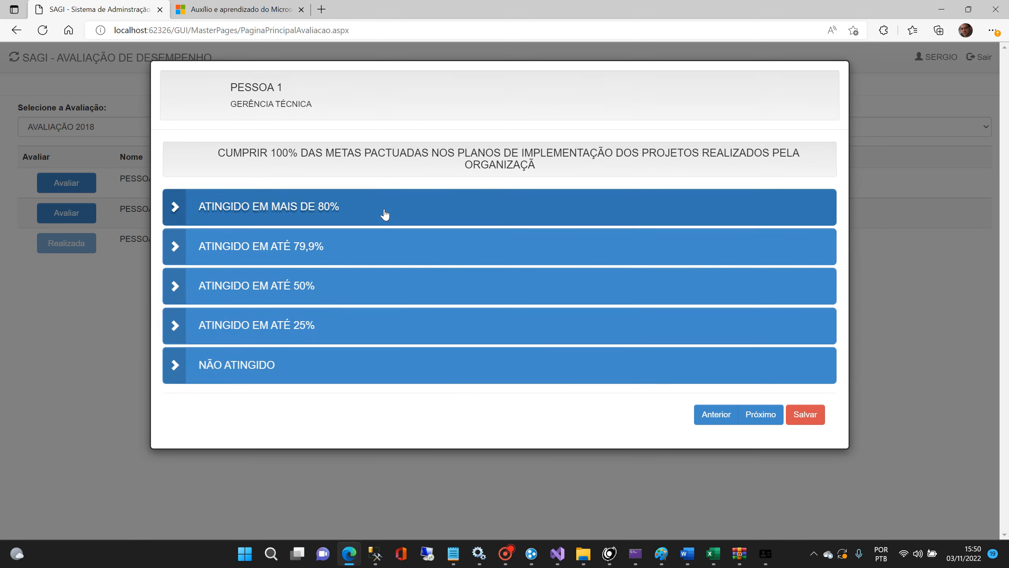
Rate the repeated 100% project targets goal as Atingido em mais de 80% and the new financing partnerships goal as Não atingido
click(385, 214)
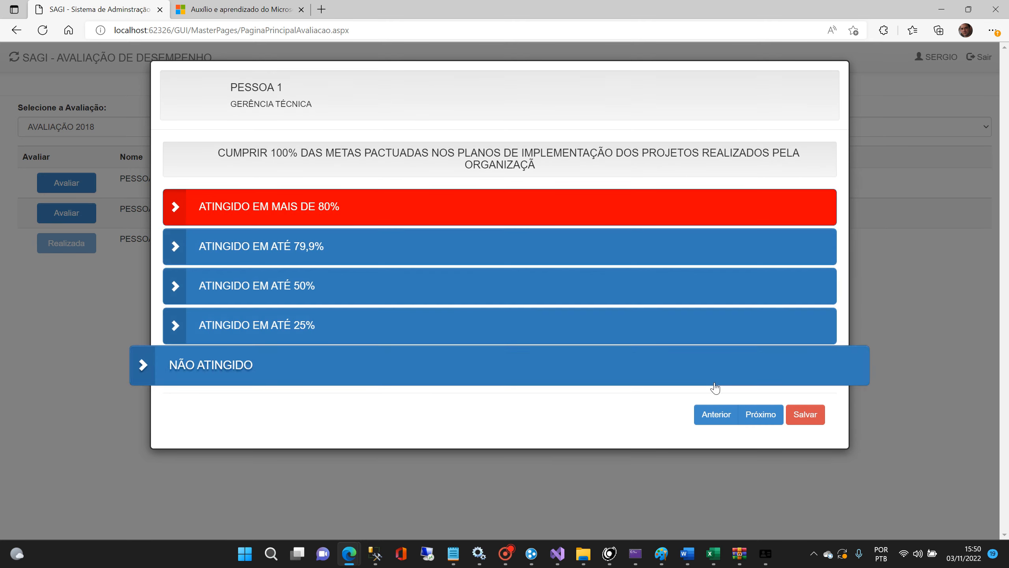
click(767, 415)
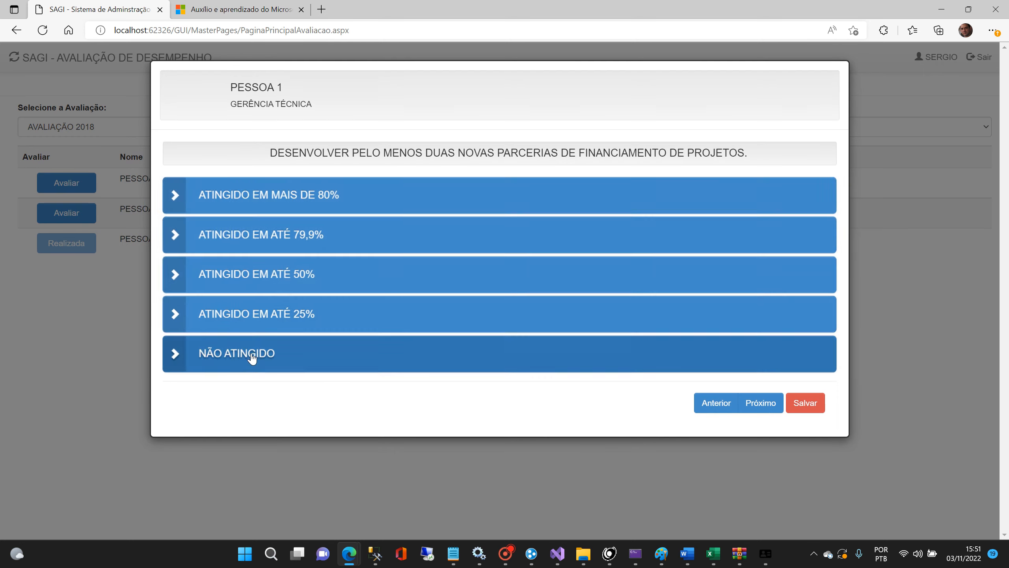
click(326, 356)
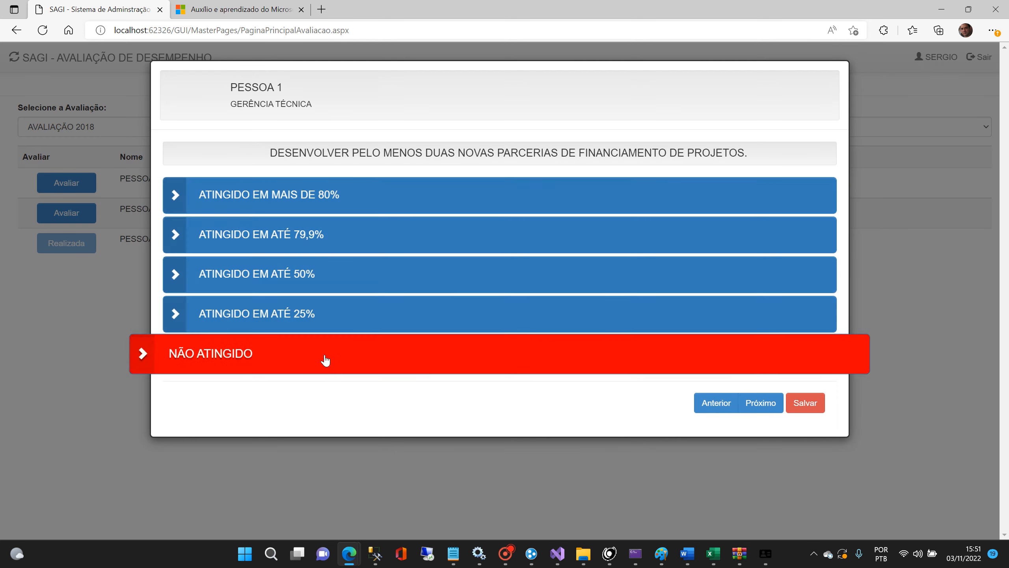
click(756, 403)
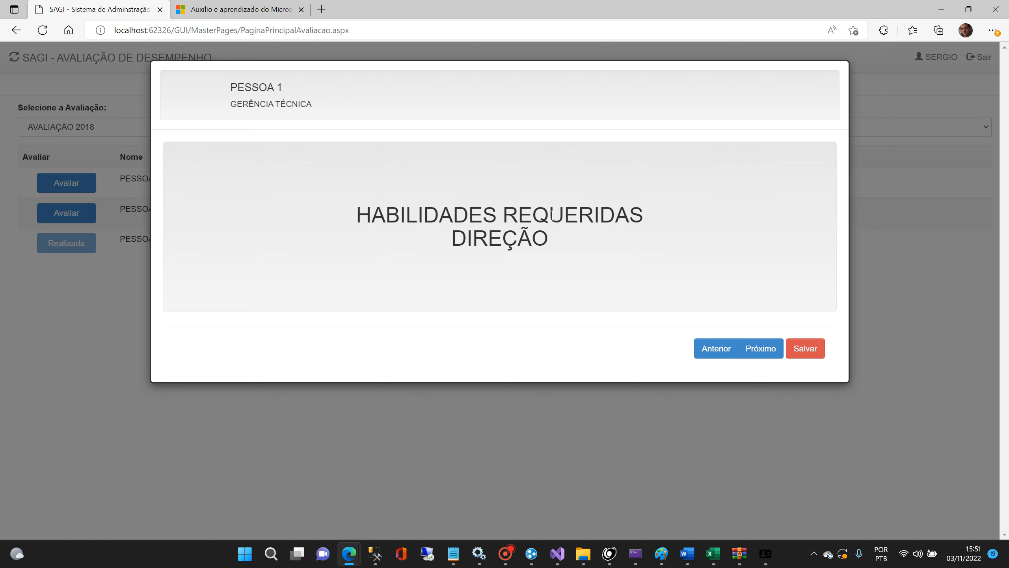
Answer the required skills with SIM for social project coordination, NÃO for fluent English and SIM for postgraduate education, and save the evaluation
click(766, 348)
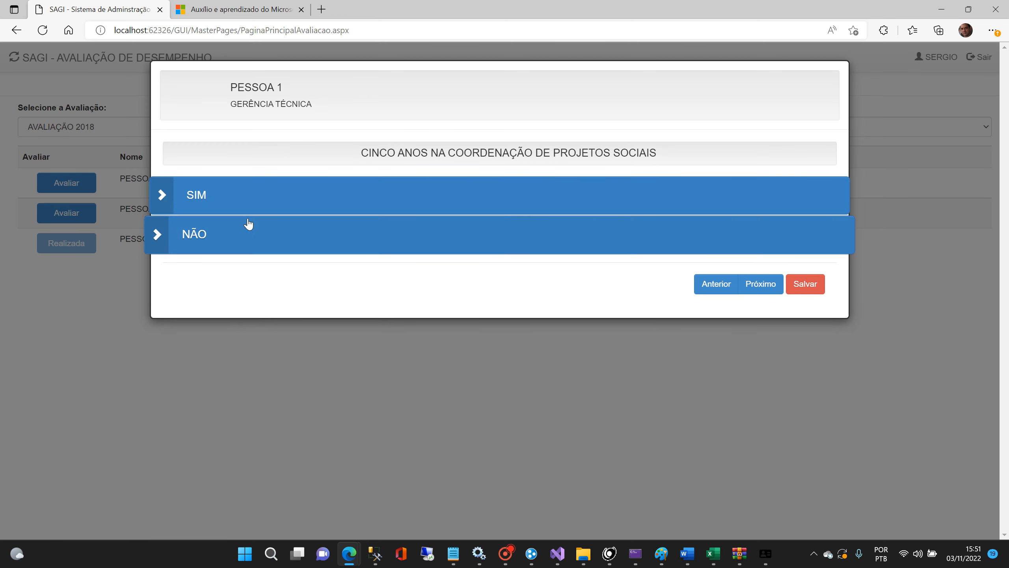
click(302, 195)
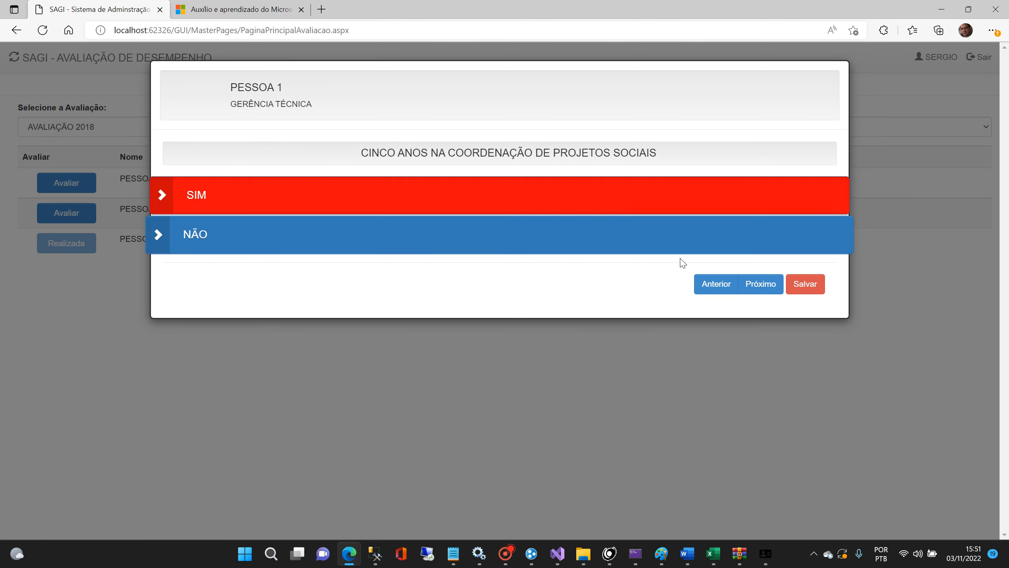
click(760, 285)
click(404, 235)
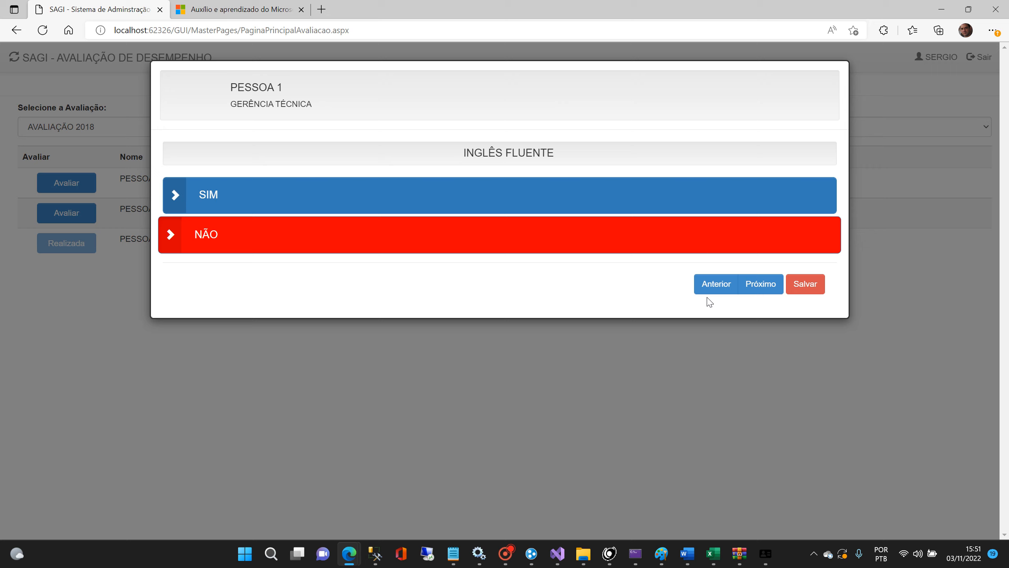
click(759, 284)
click(428, 210)
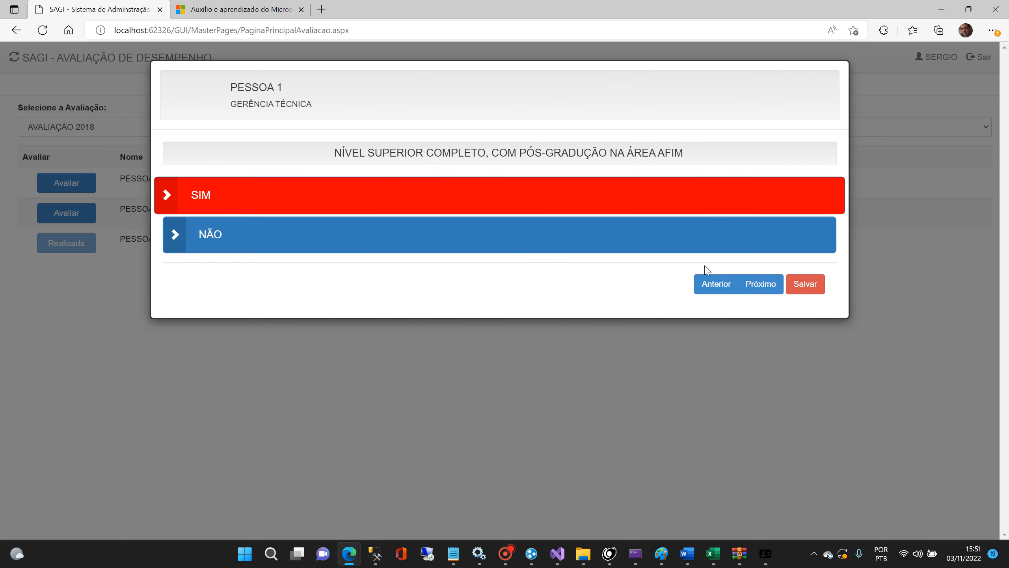
click(758, 285)
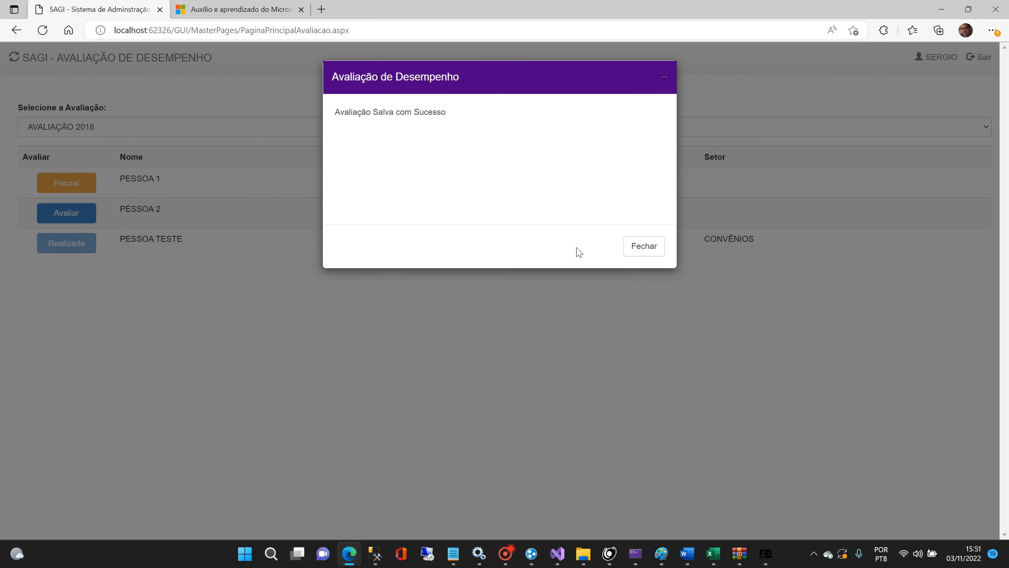
click(639, 249)
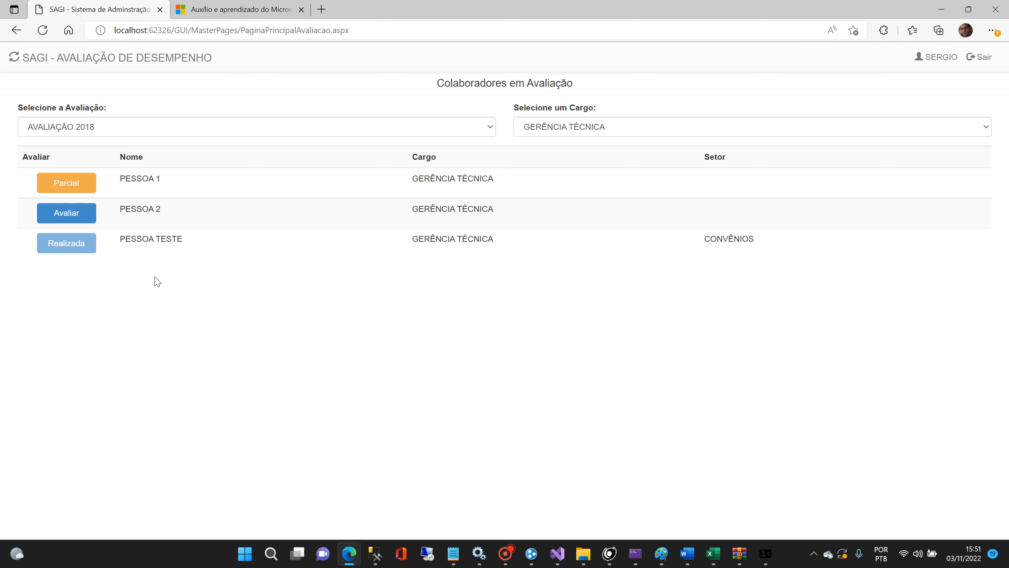
Switch to the Avaliações desktop application and show the competencies of AVALIAÇÃO 2018 in the evaluation register
key(alt+Tab)
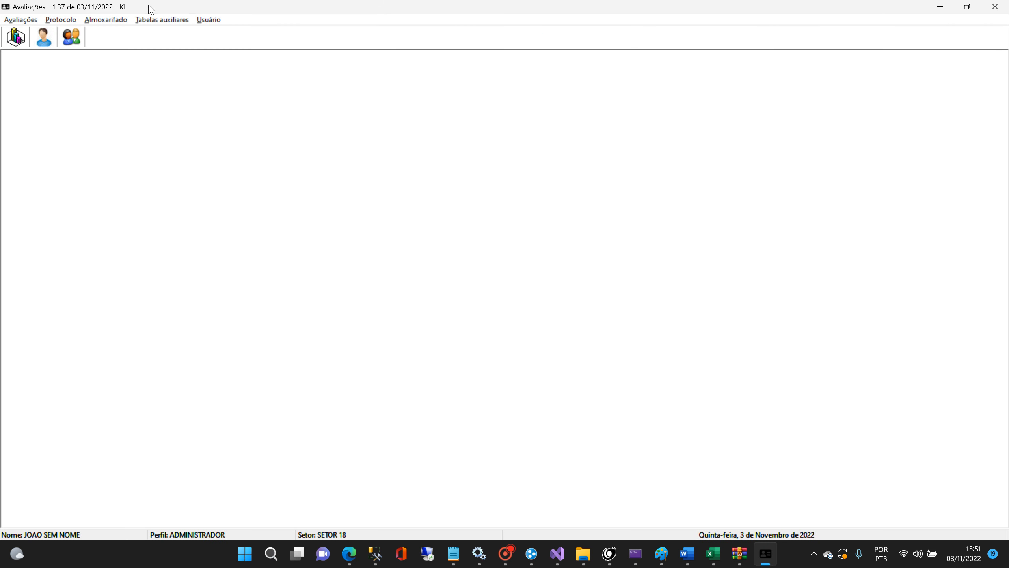
click(30, 19)
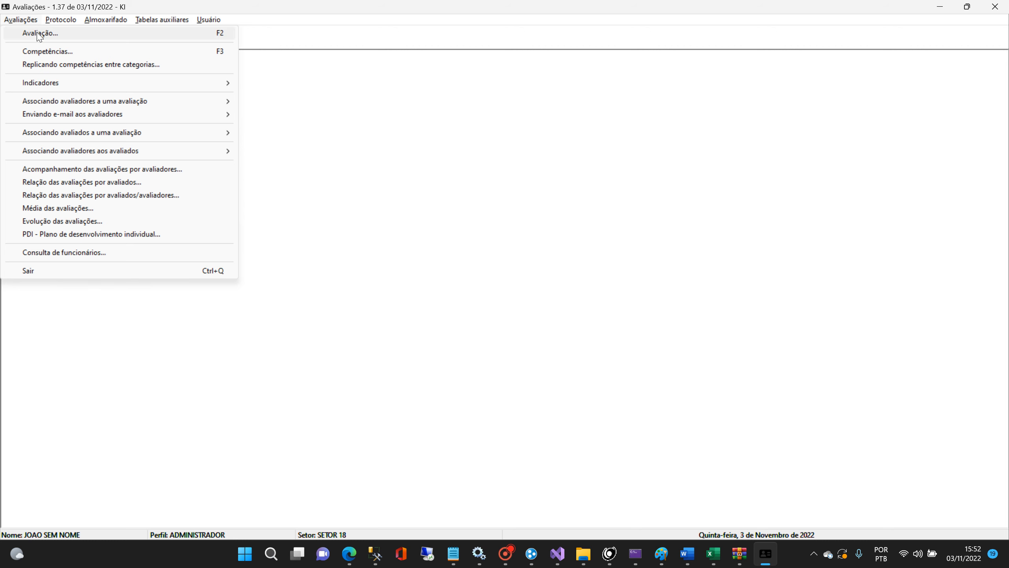
click(40, 33)
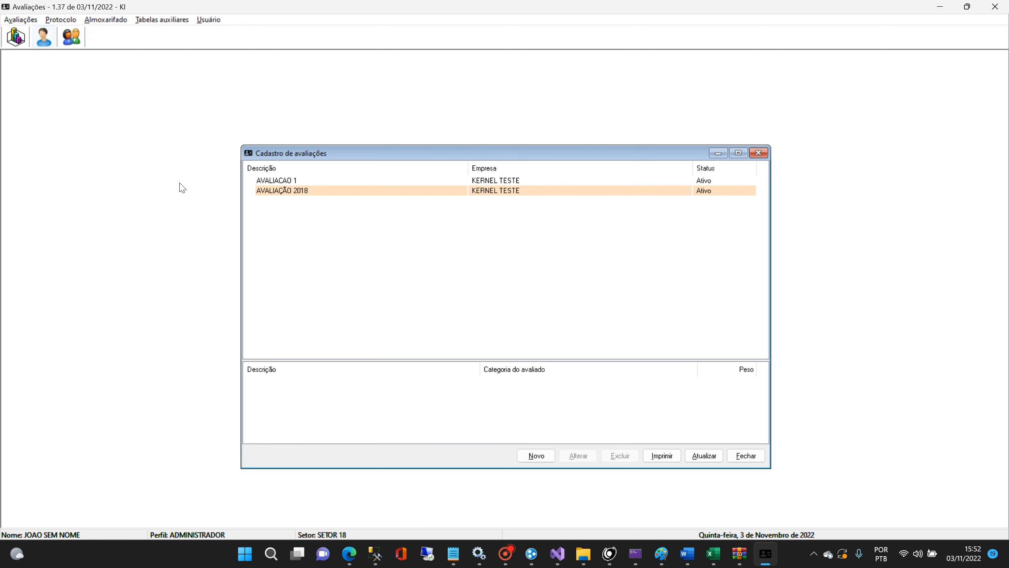
click(302, 192)
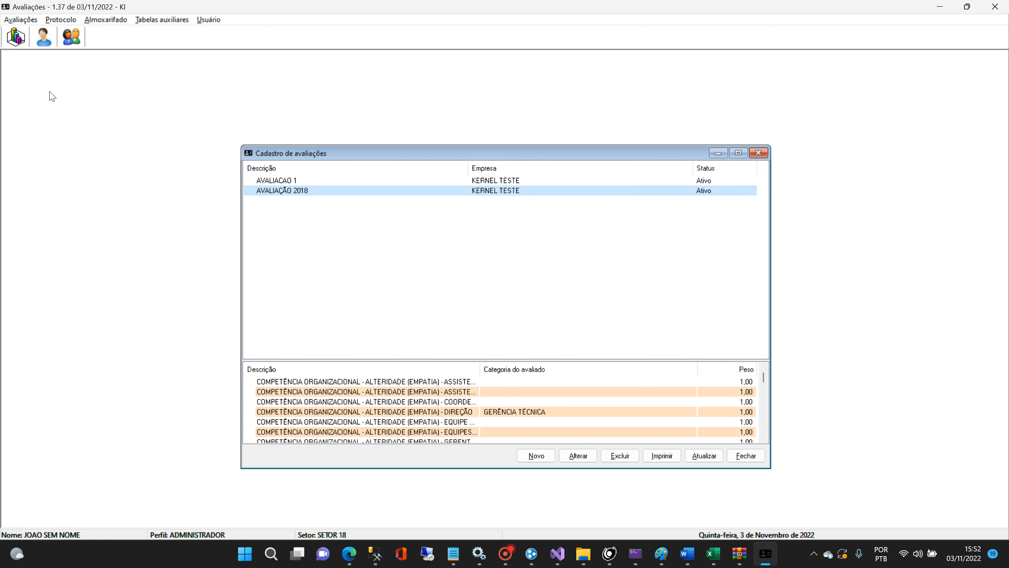
Open the evaluation competency register and list the competencies for the evaluated category GERÊNCIA TÉCNICA
click(24, 21)
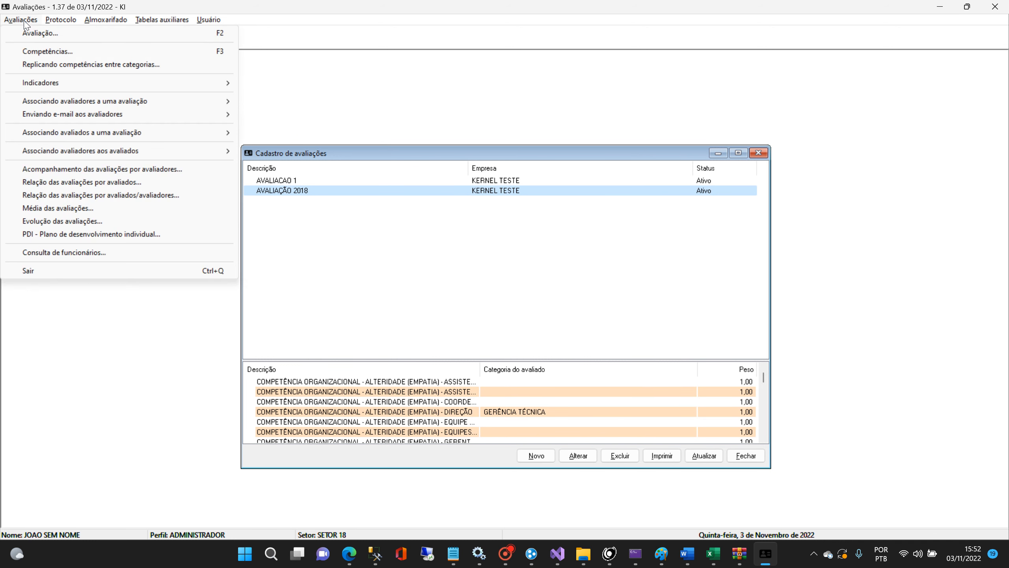
click(38, 50)
click(346, 180)
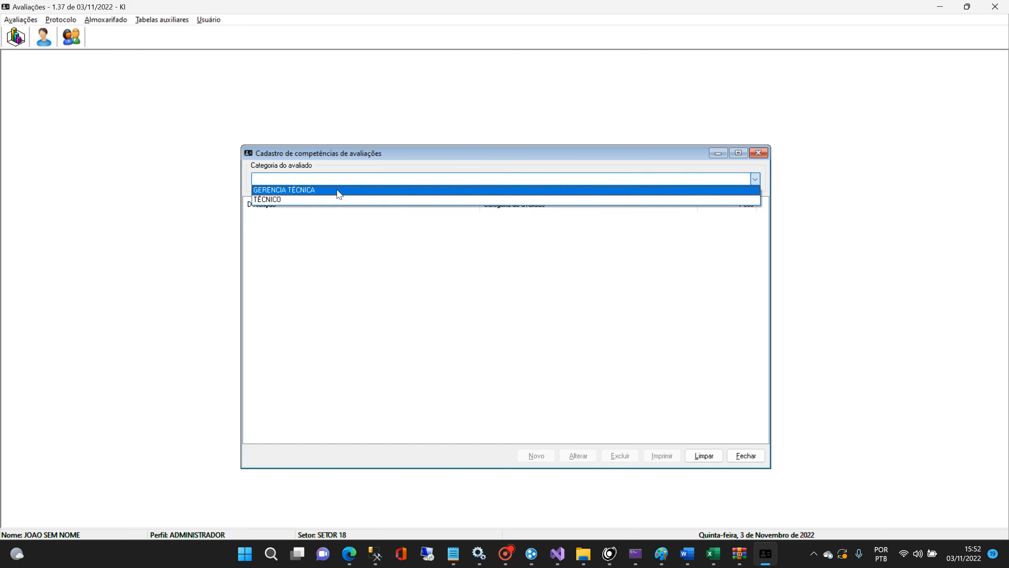
click(339, 194)
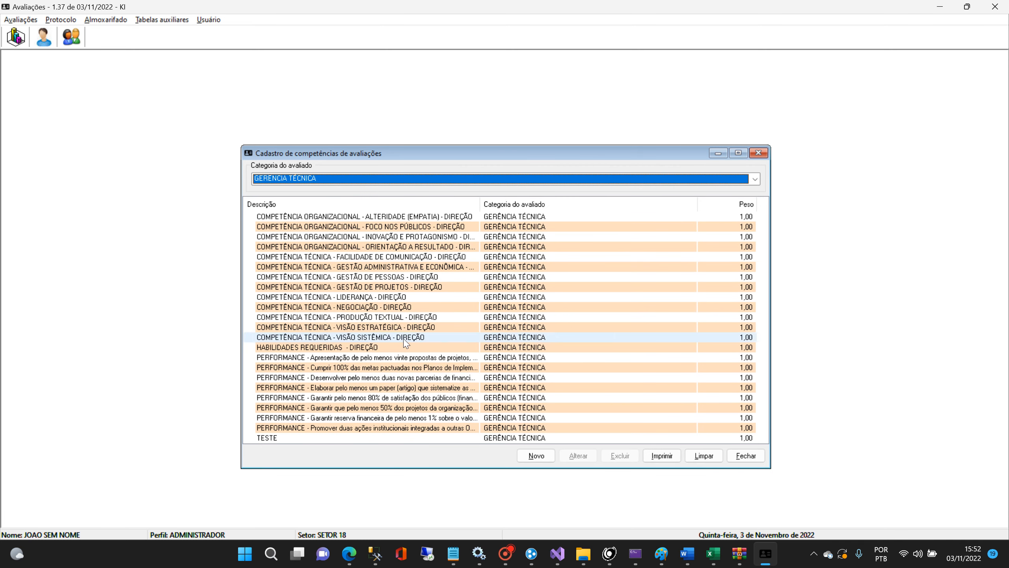
Open the record of COMPETÊNCIA TÉCNICA - GESTÃO DE PESSOAS - DIREÇÃO and move its window clear of the competency list
click(381, 268)
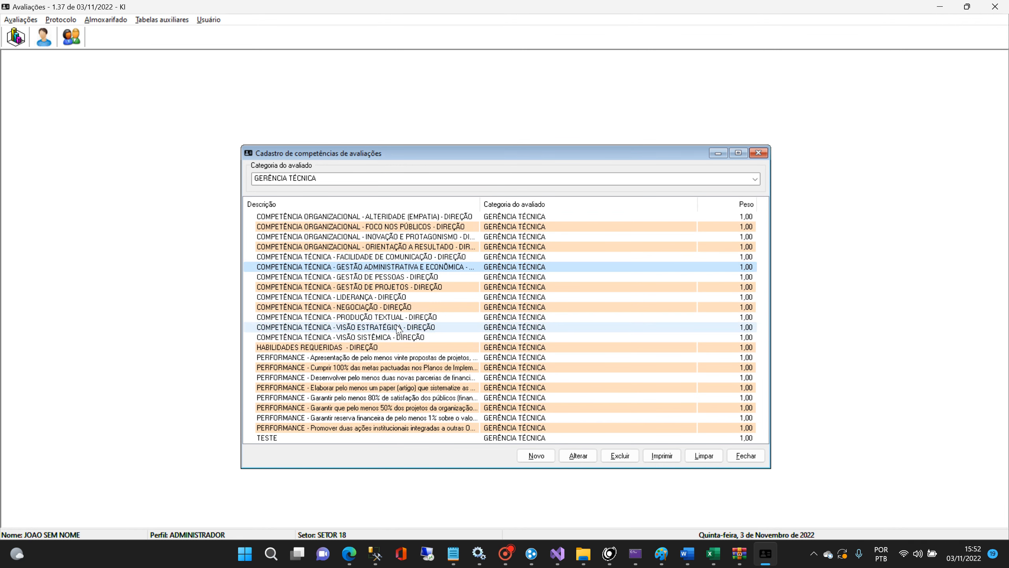
click(391, 279)
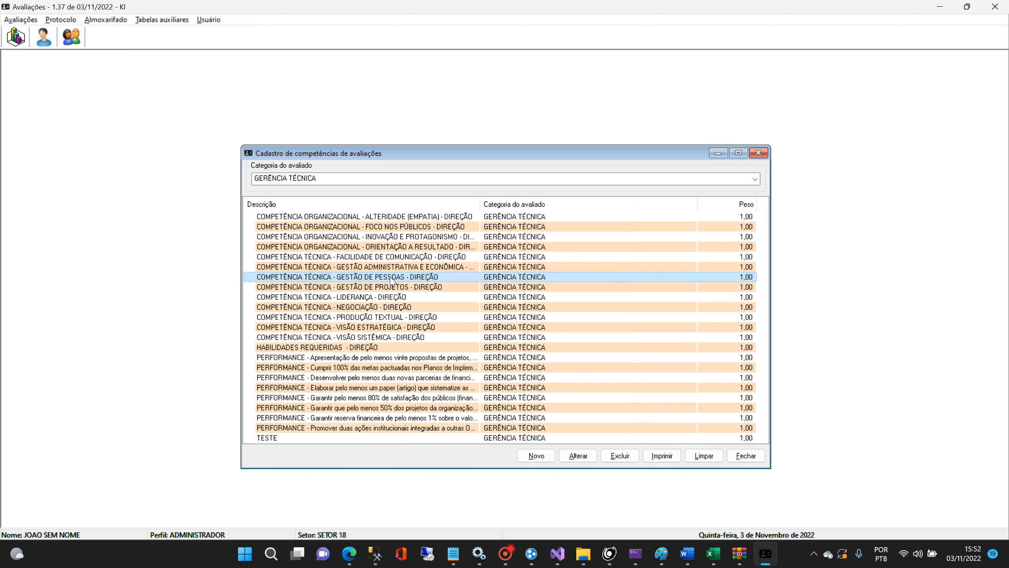
double_click(391, 278)
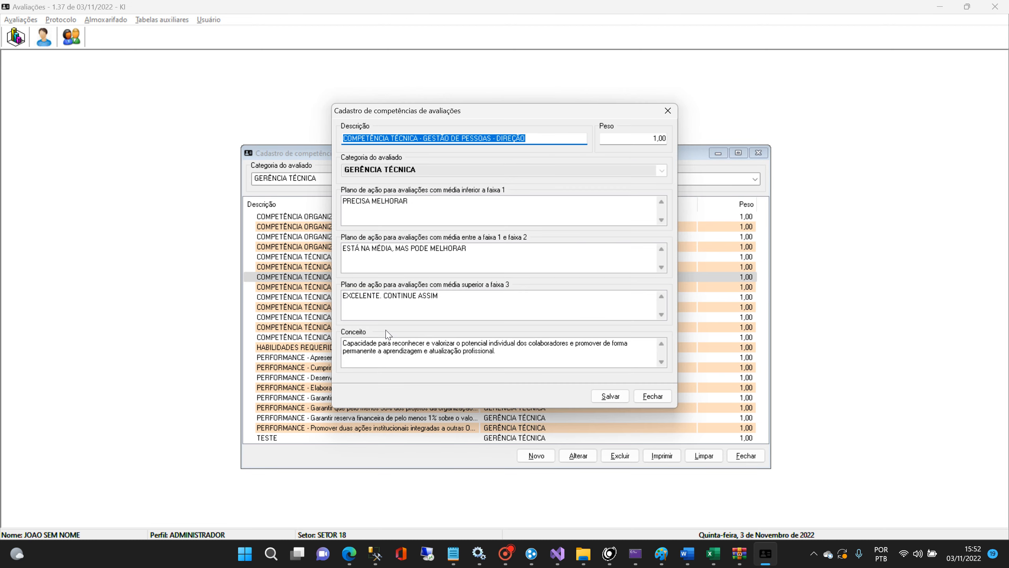
drag(416, 112, 597, 78)
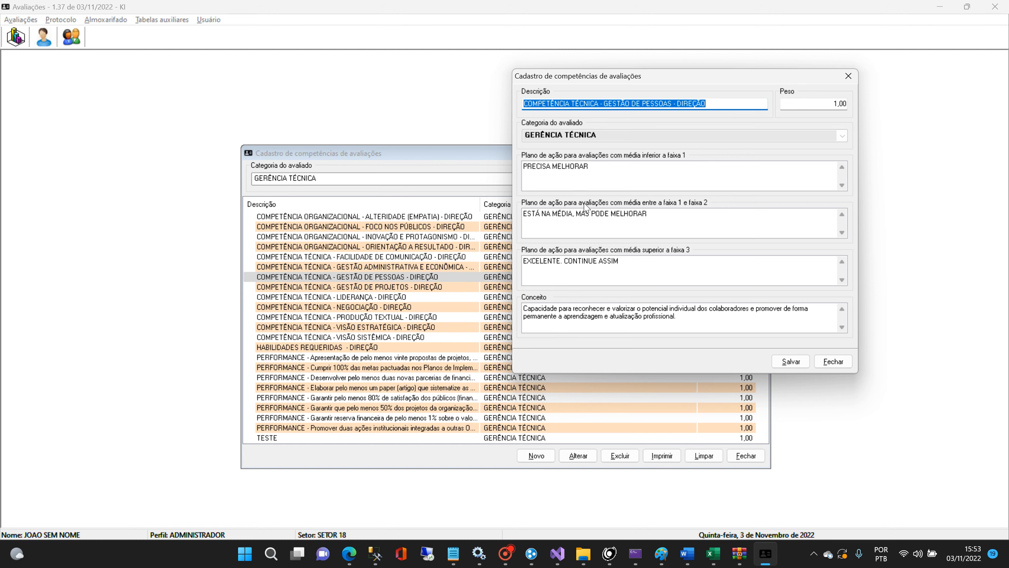
Examine the competency's description and its action plans for averages below faixa 1 and between faixa 1 and faixa 2
drag(615, 172, 475, 168)
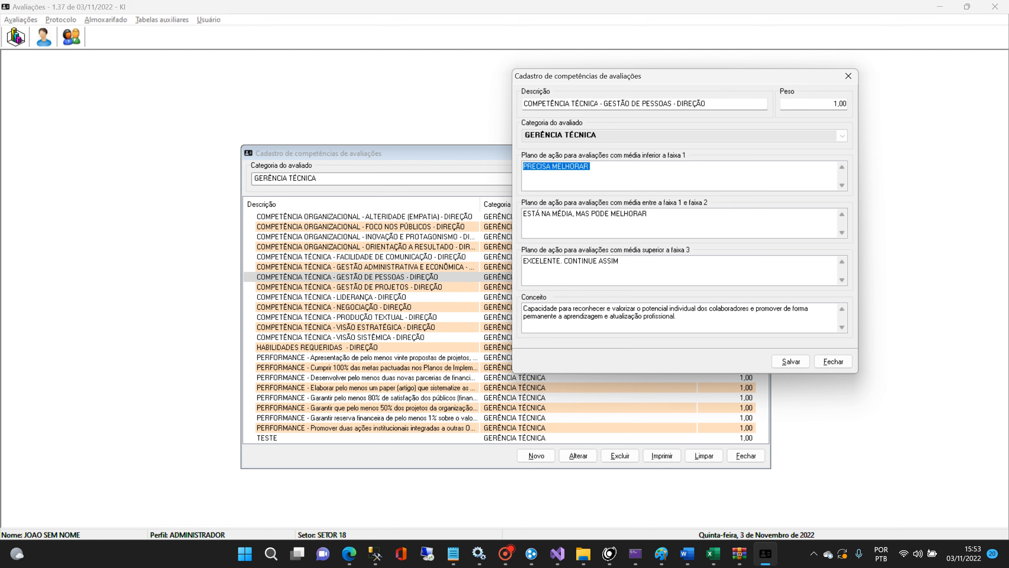
drag(523, 103, 599, 104)
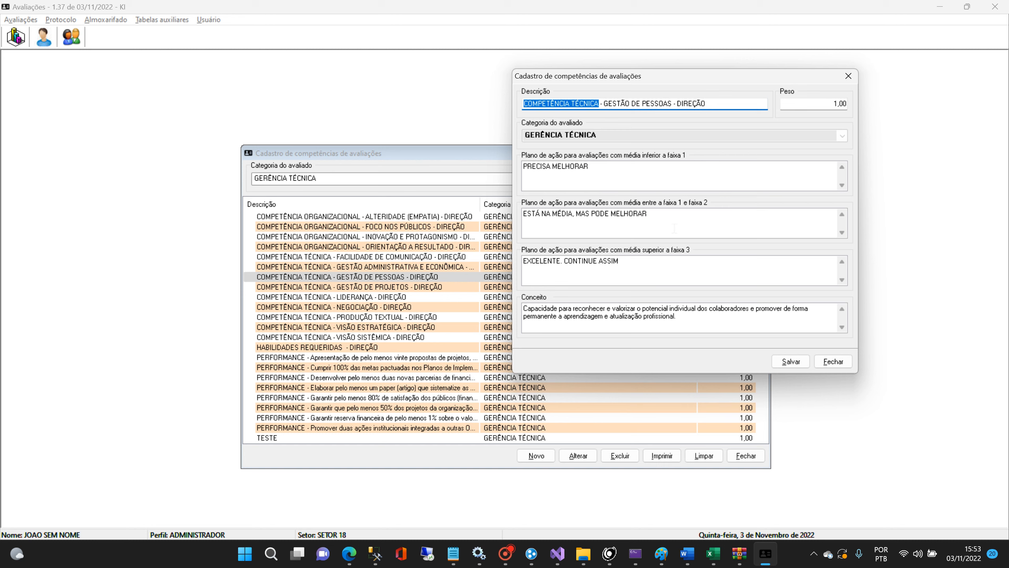
click(676, 226)
key(ctrl+a)
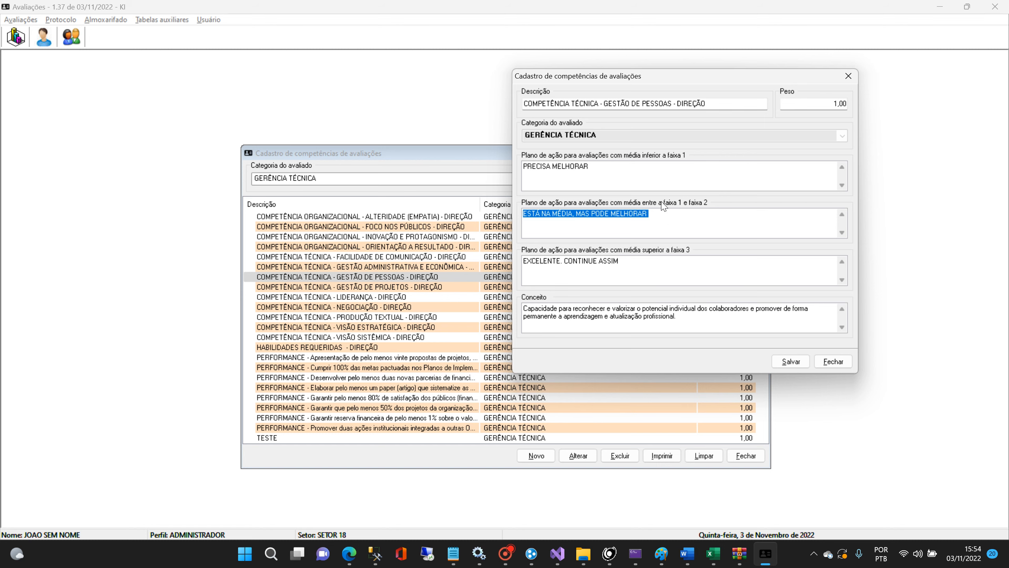
Examine the competency's action plans for averages in each of the three ranges and close its record without saving
drag(612, 175, 506, 158)
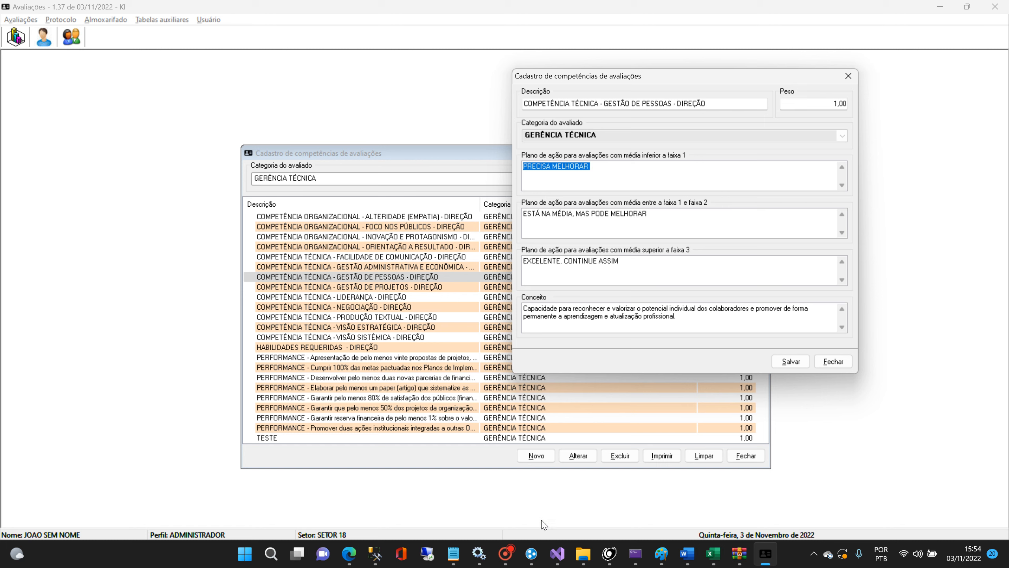
click(645, 266)
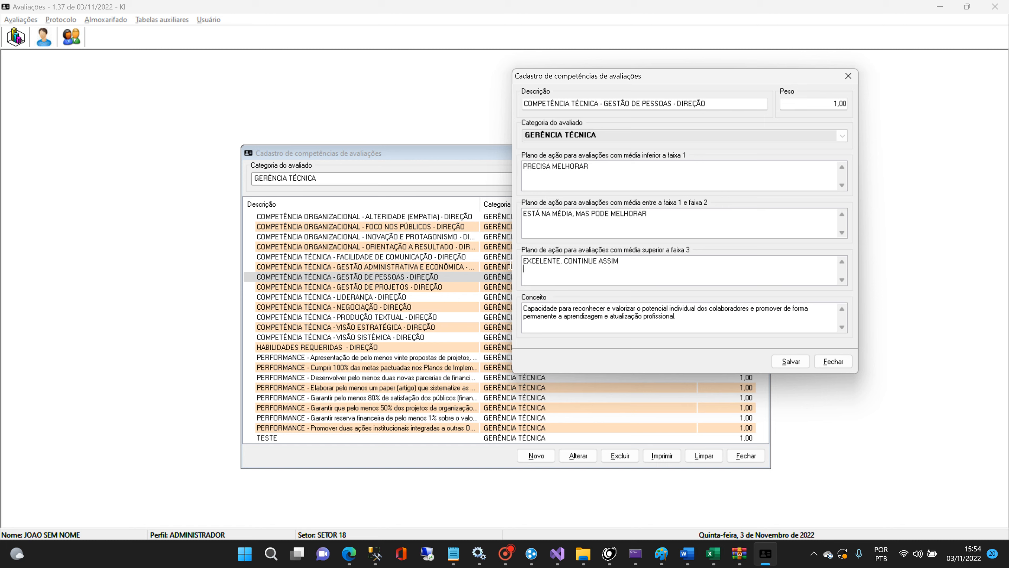
key(ctrl+a)
click(672, 224)
key(ctrl+a)
click(524, 174)
key(ctrl+a)
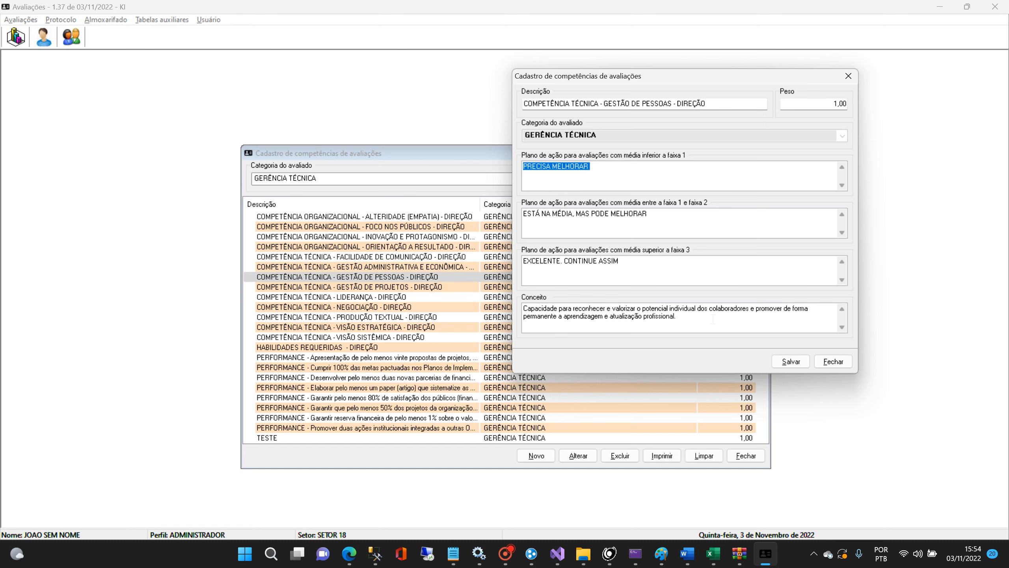
click(834, 361)
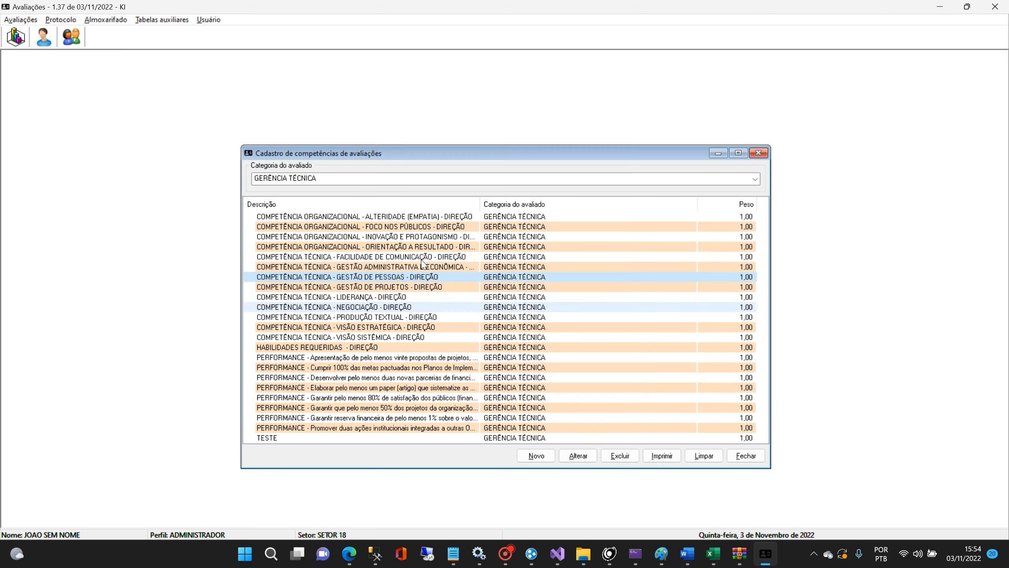
Open the indicator register and list the GERÊNCIA TÉCNICA indicators of COMPETÊNCIA ORGANIZACIONAL - ALTERIDADE (EMPATIA) - DIREÇÃO
click(19, 19)
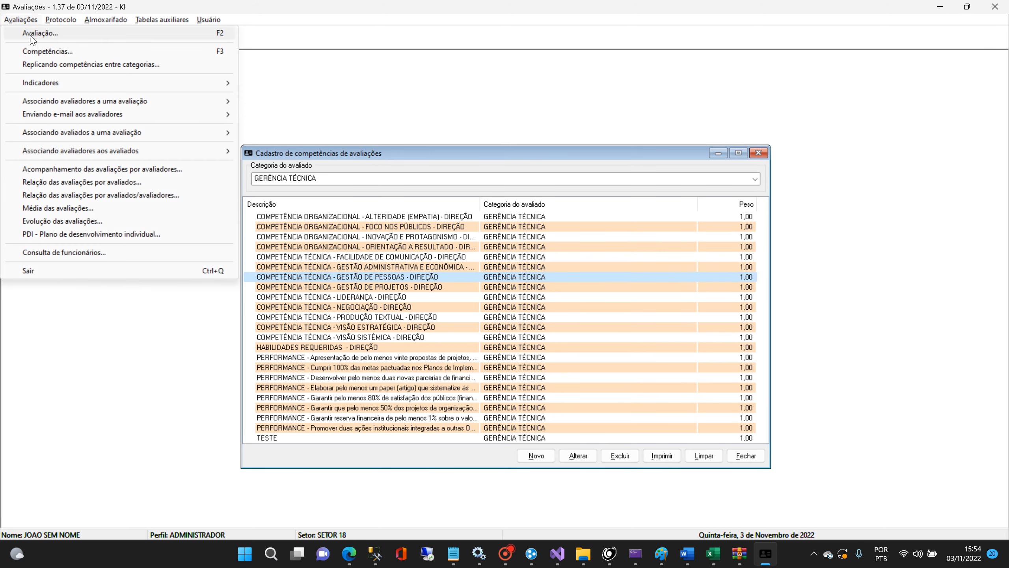
mouse_move(66, 85)
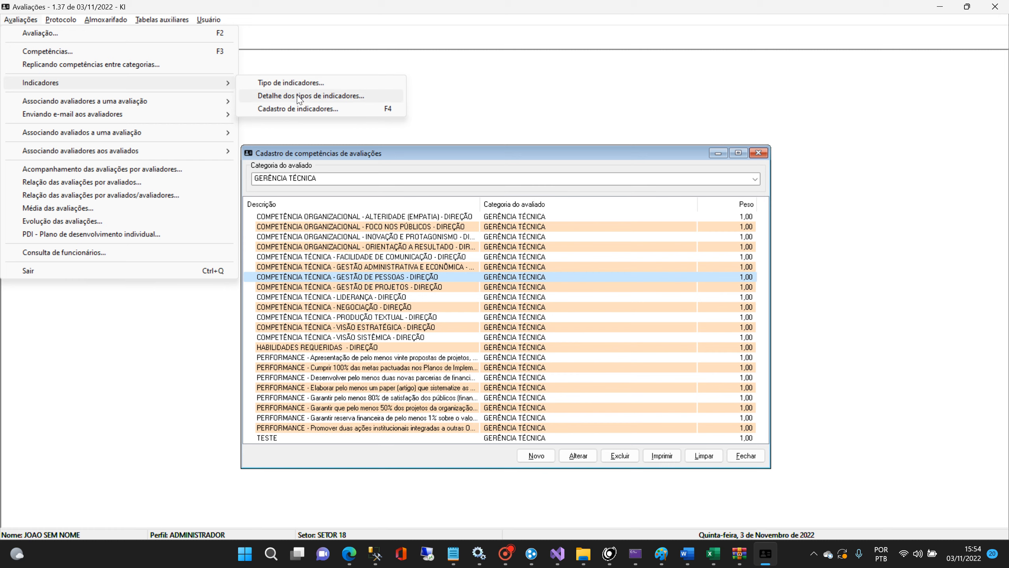
click(302, 111)
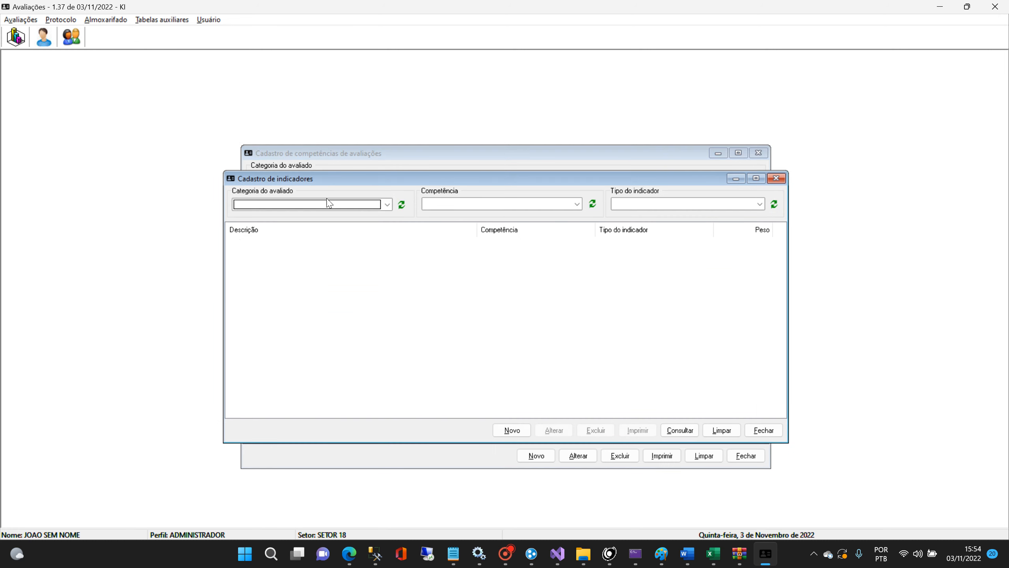
click(328, 202)
click(332, 215)
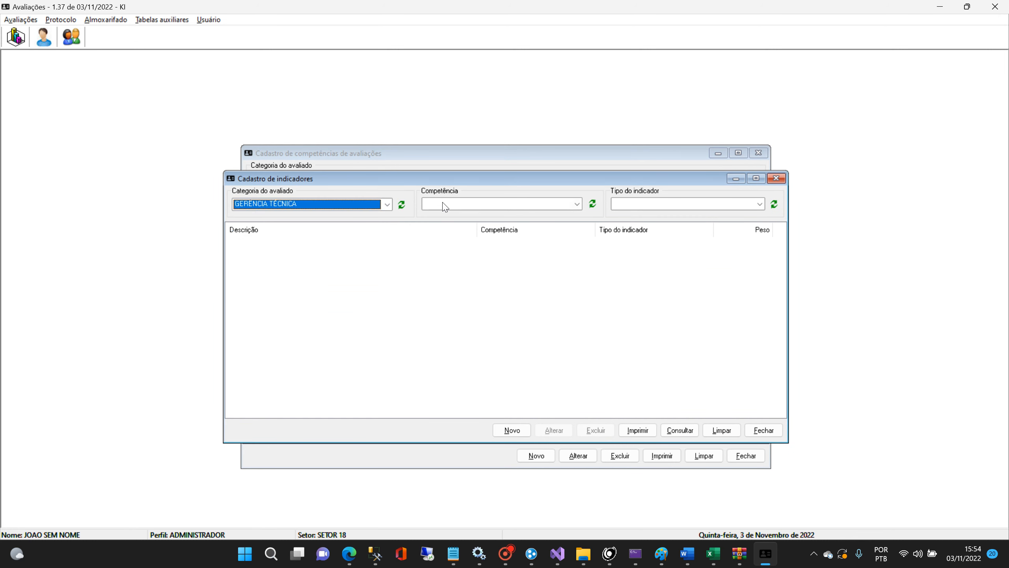
click(445, 206)
click(453, 217)
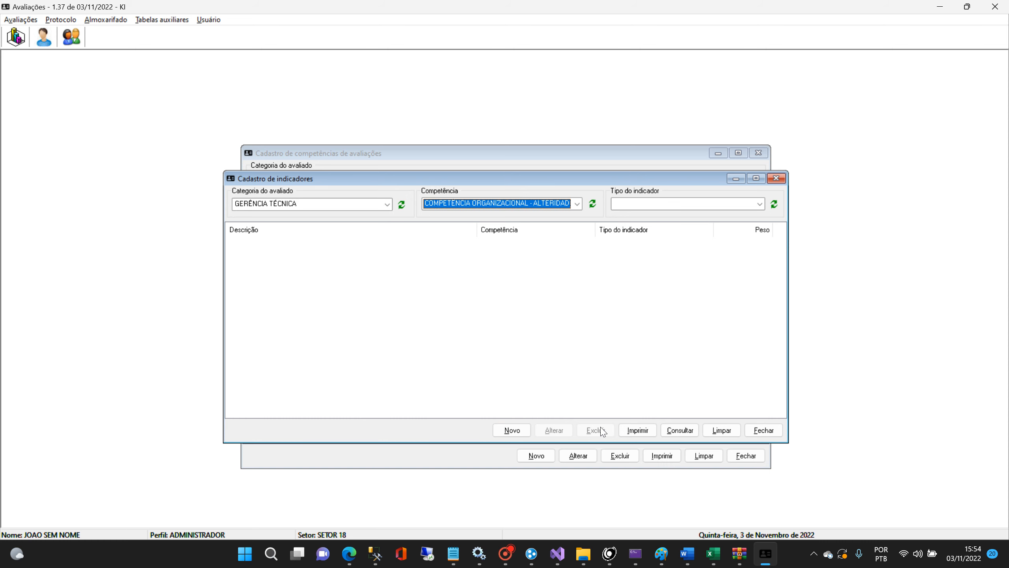
click(680, 430)
Examine the record of the indicator about conversing while looking in the eyes, keeping the indicator list visible, and close it
double_click(379, 241)
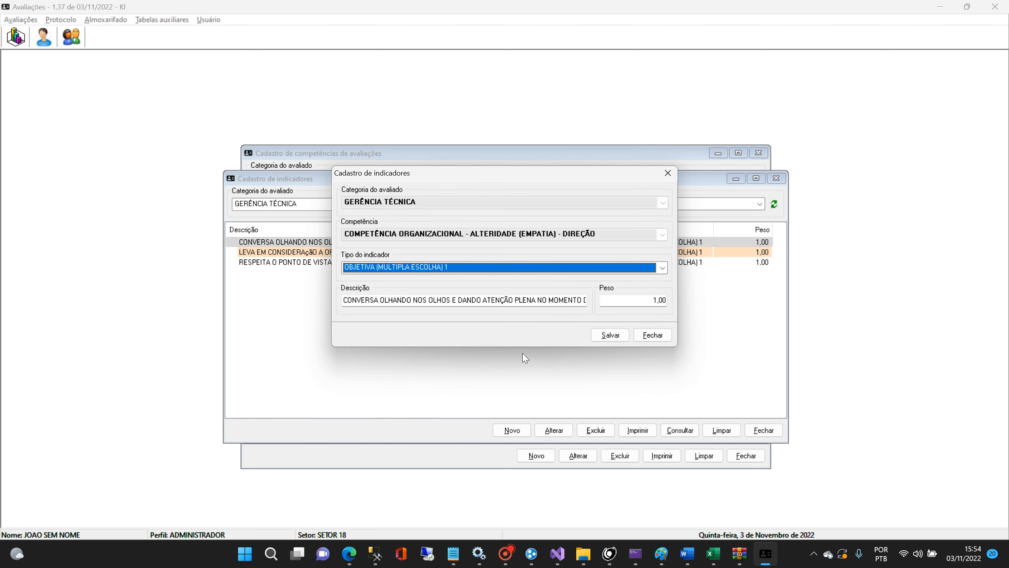
drag(494, 175, 345, 300)
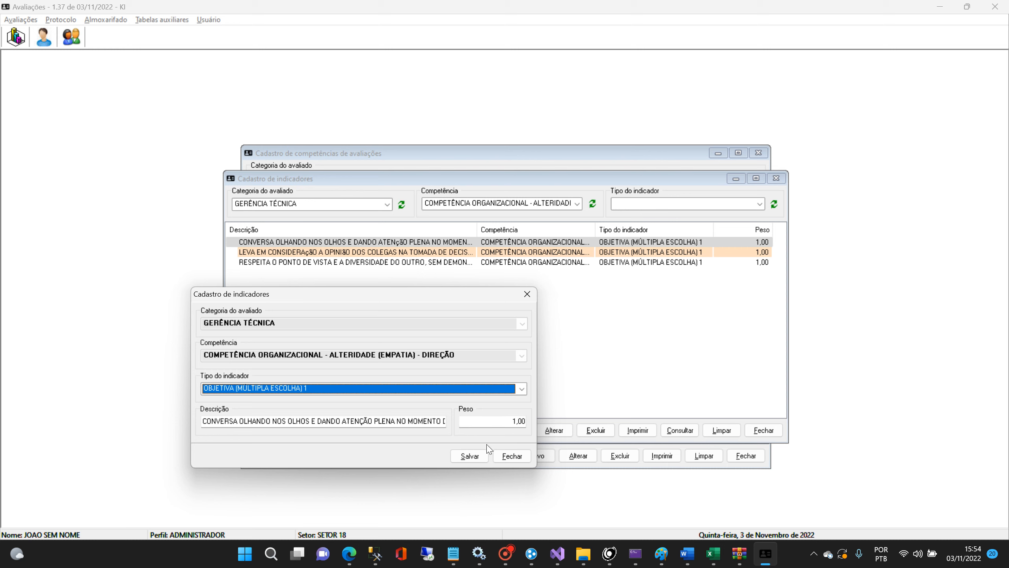
click(513, 457)
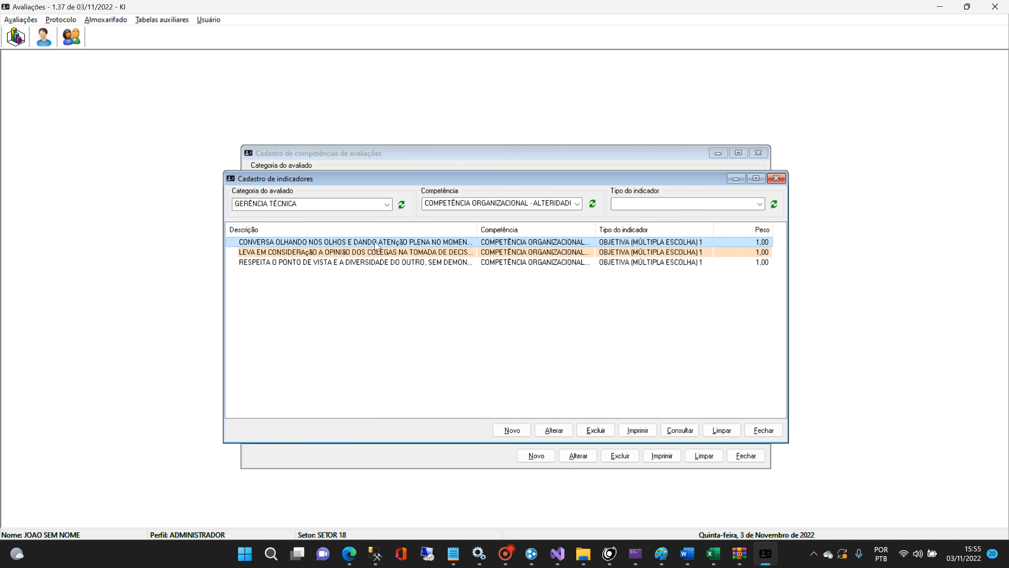
click(736, 253)
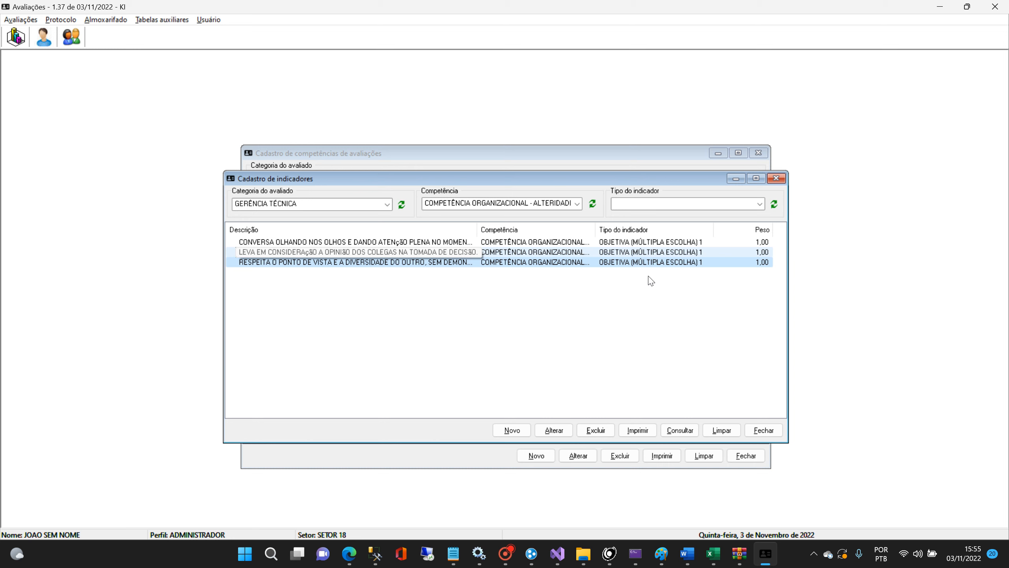
Open the indicator type register, view the record of OBJETIVA (MÚLTIPLA ESCOLHA) 1, and close both windows
click(20, 19)
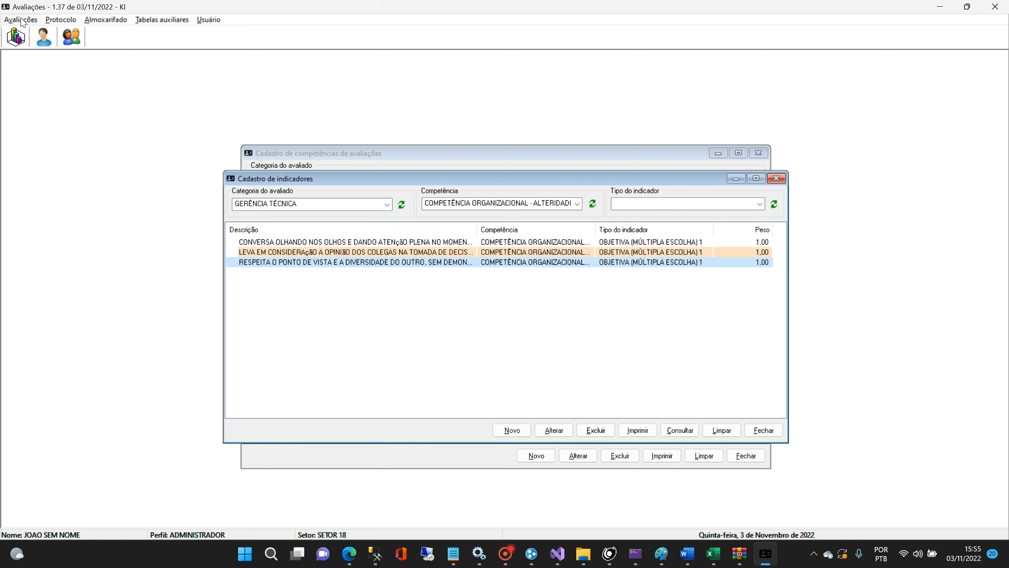
mouse_move(231, 84)
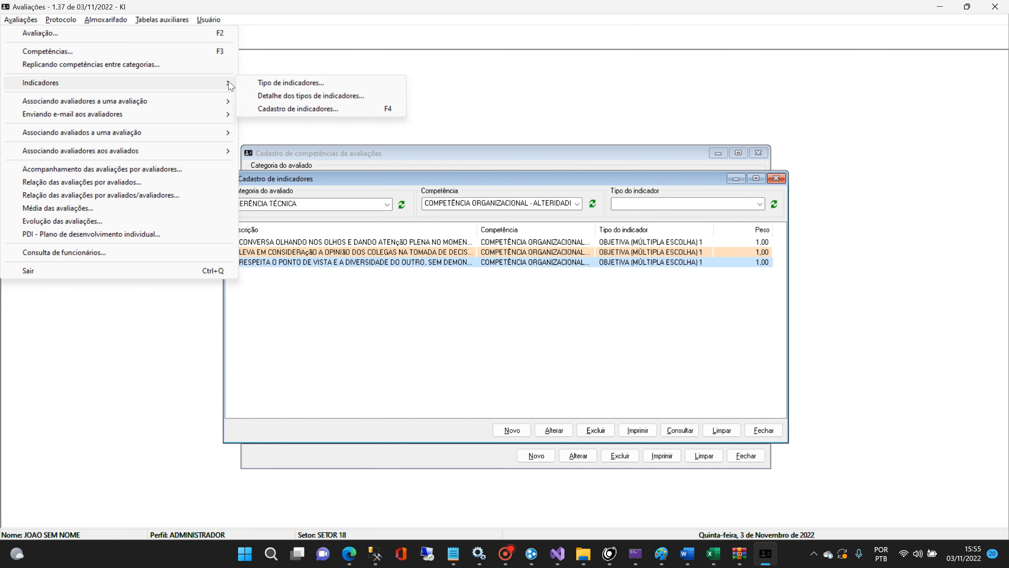
click(286, 84)
double_click(338, 181)
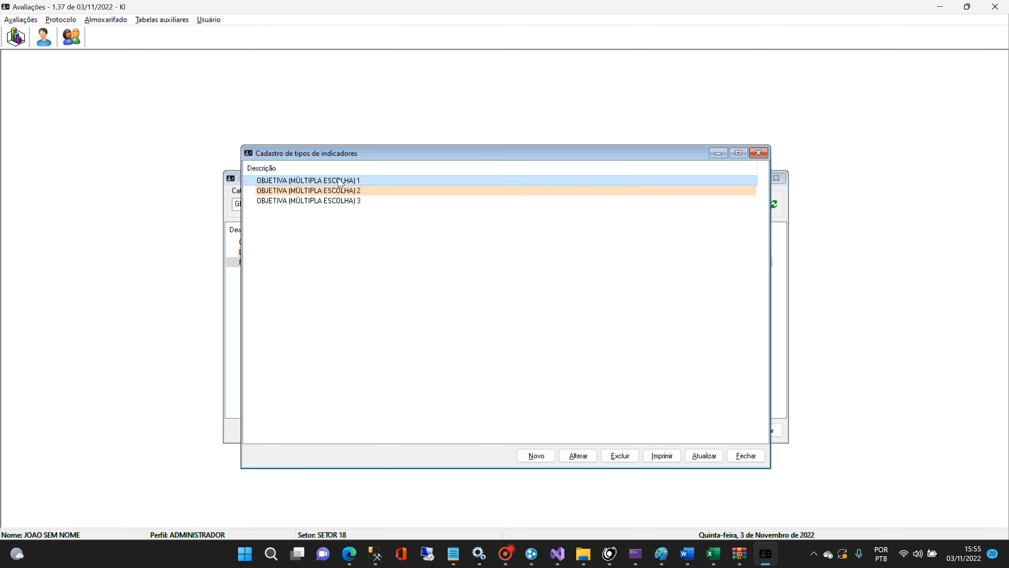
click(653, 286)
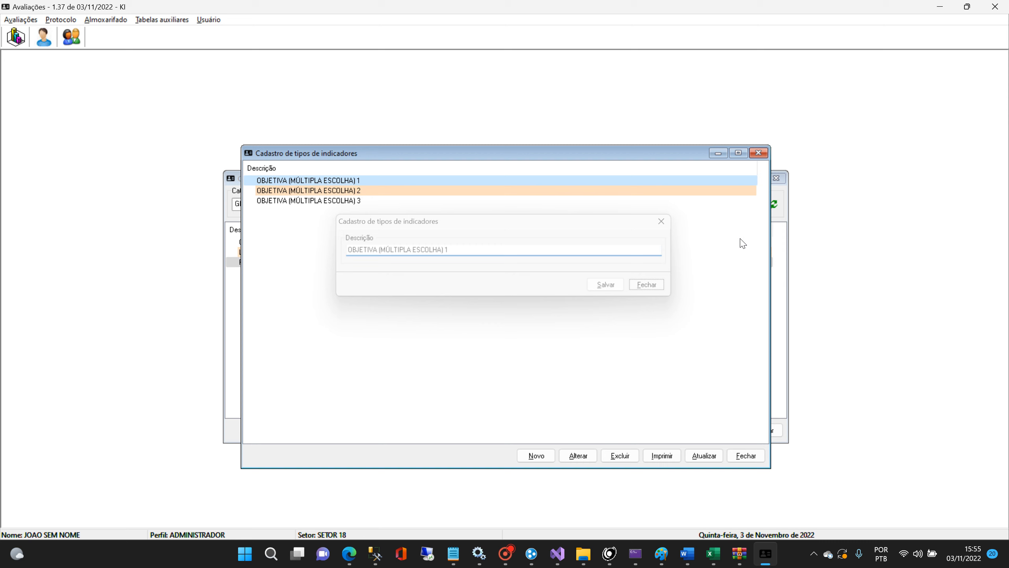
click(758, 152)
Open the indicator type detail register, review the description and value of DEMONSTRA O COMPORTAMENTO SOB INFLUÊNCIA, and close that record
click(20, 20)
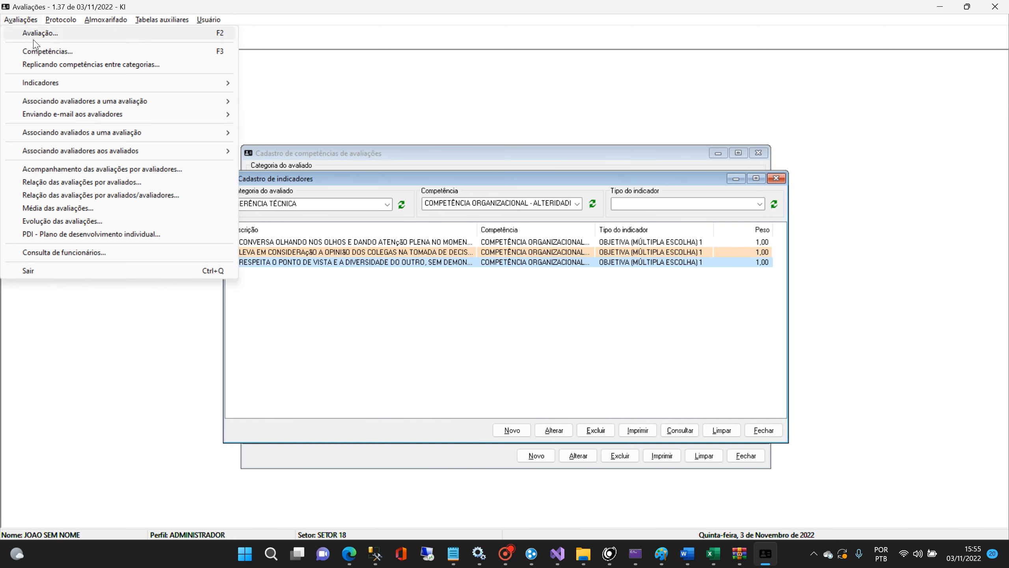
mouse_move(78, 83)
click(302, 96)
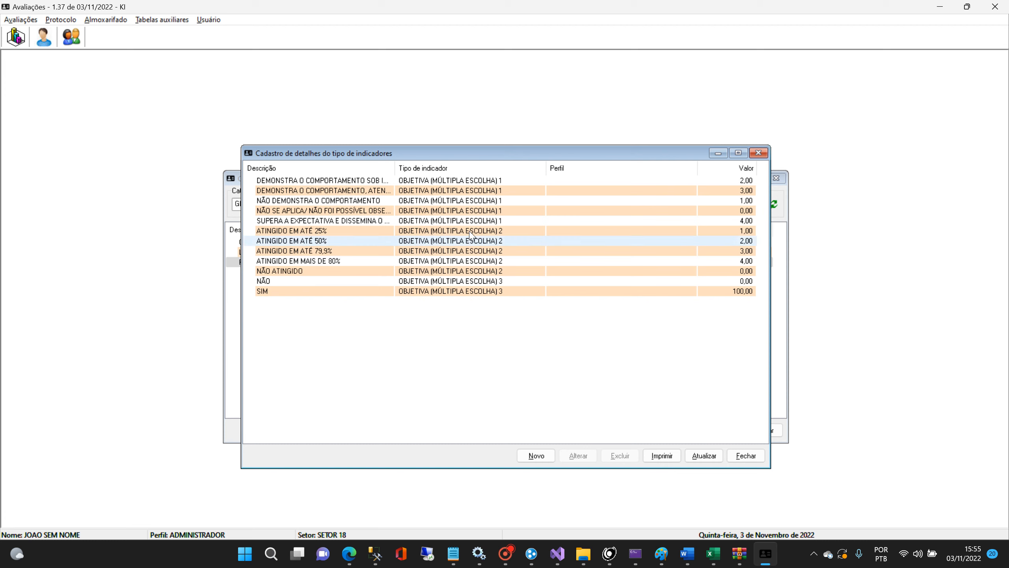
double_click(492, 181)
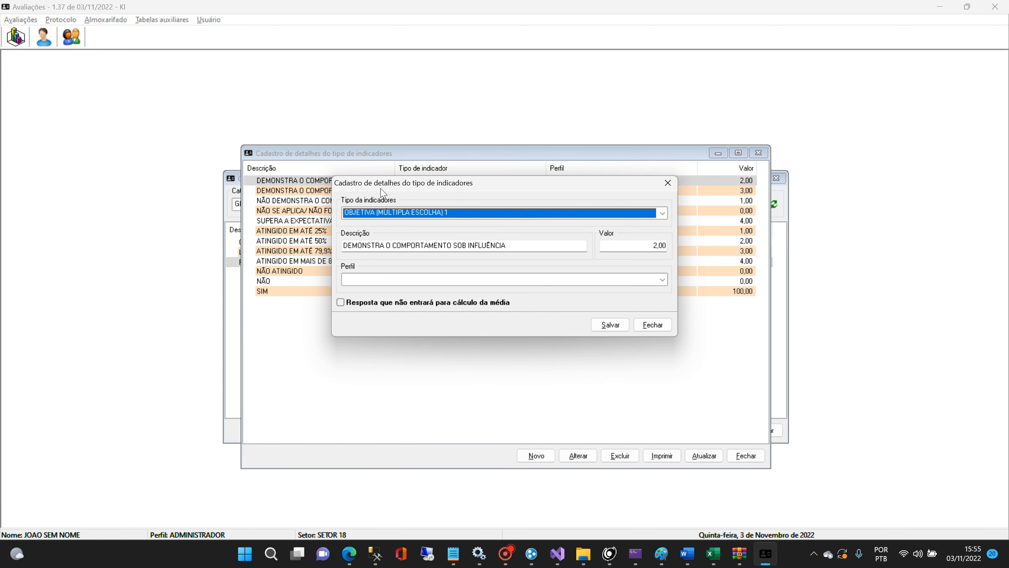
drag(381, 187, 121, 270)
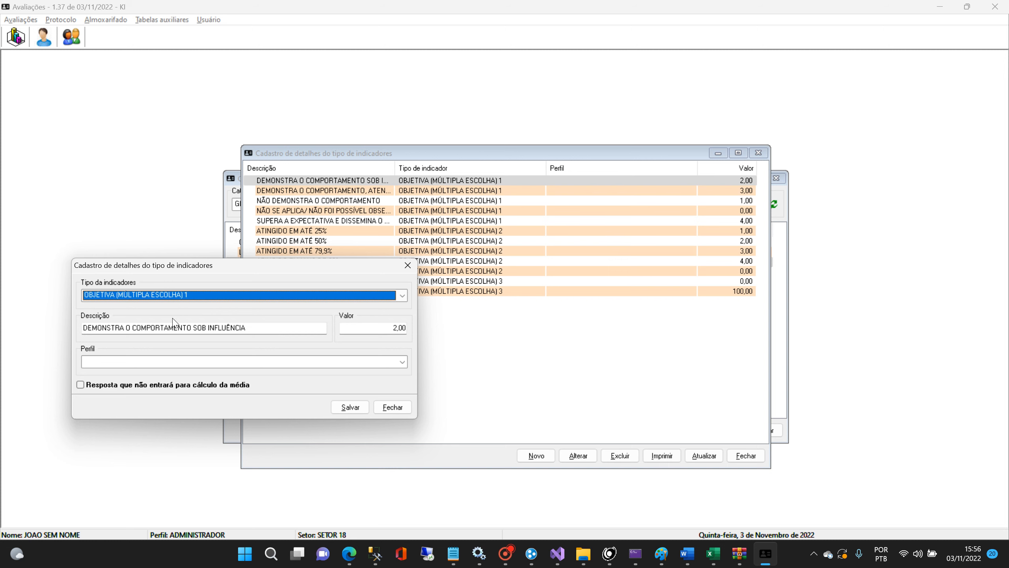
key(Tab)
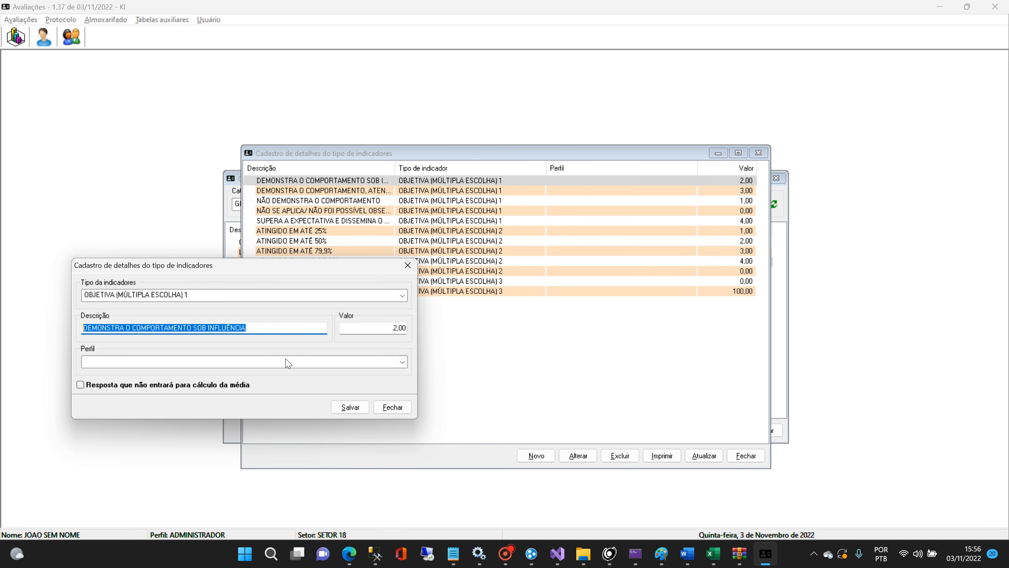
key(Tab)
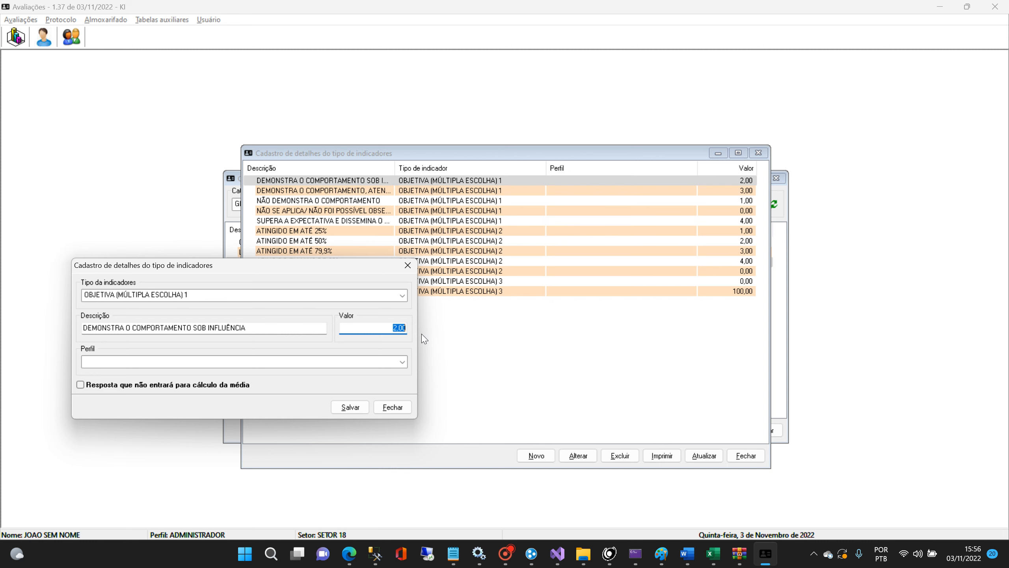
click(405, 410)
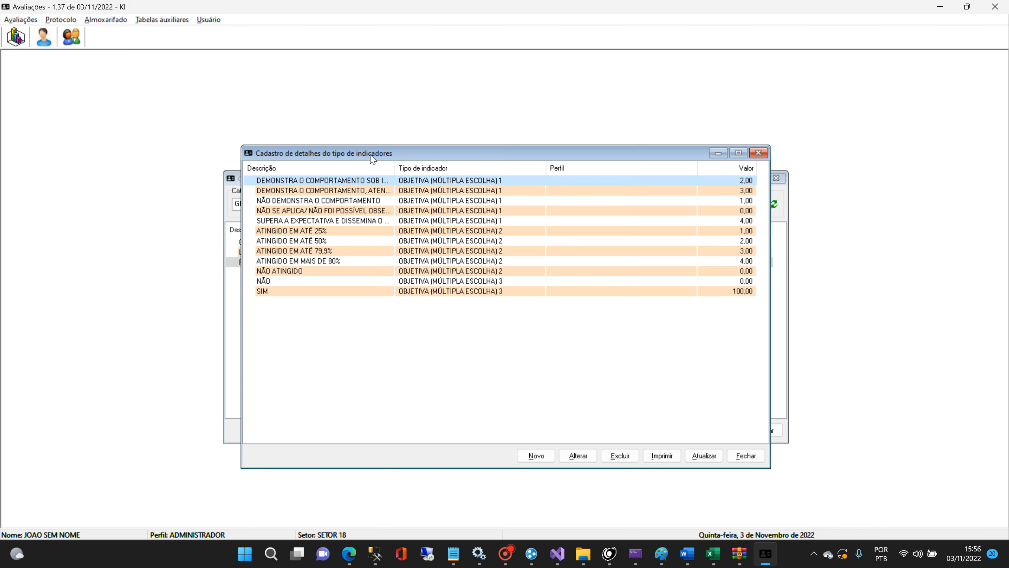
Move the indicator type details window below the indicator list and examine the answer descriptions of OBJETIVA (MÚLTIPLA ESCOLHA) 1
drag(372, 158, 377, 311)
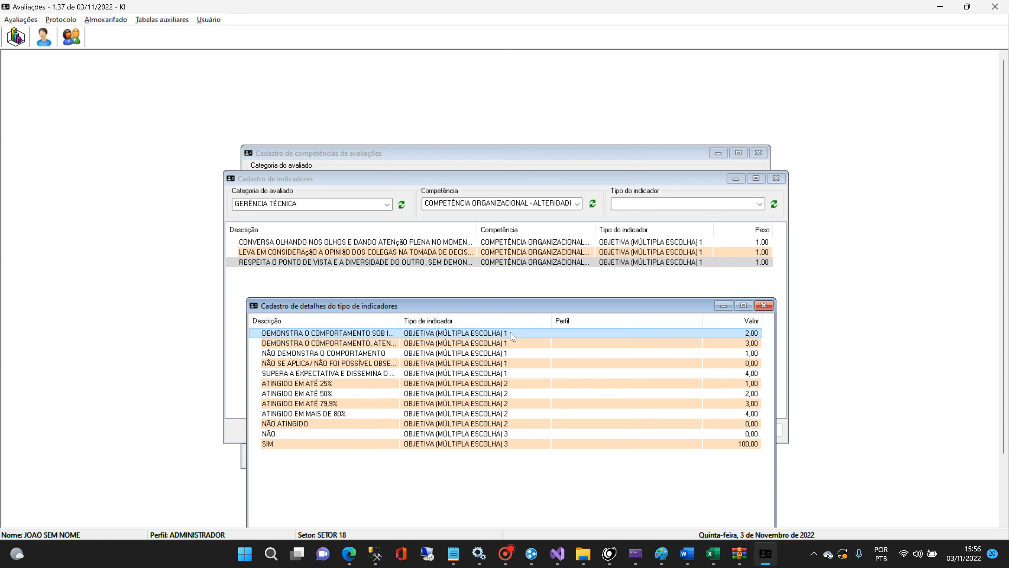
click(499, 372)
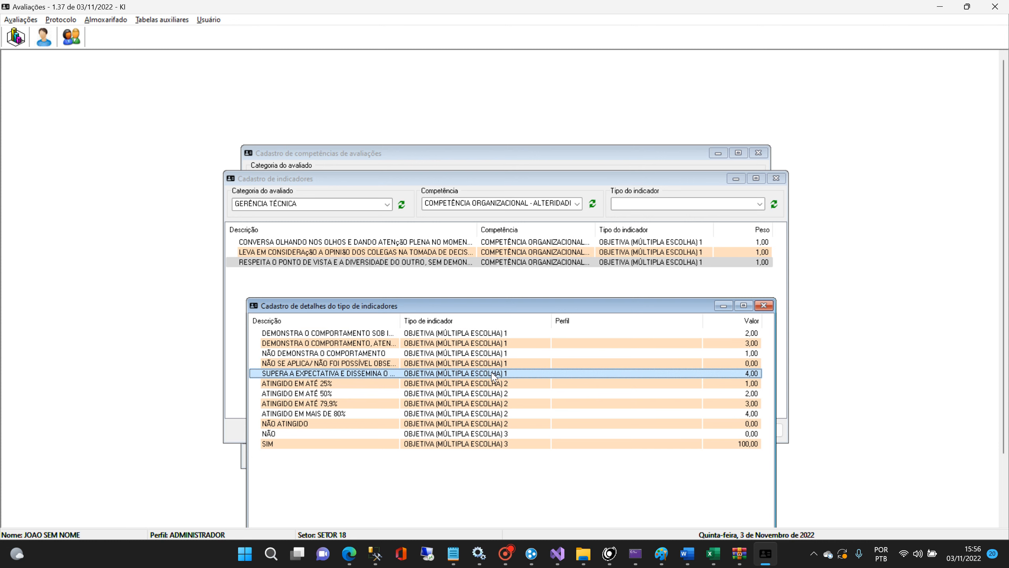
click(321, 363)
click(322, 353)
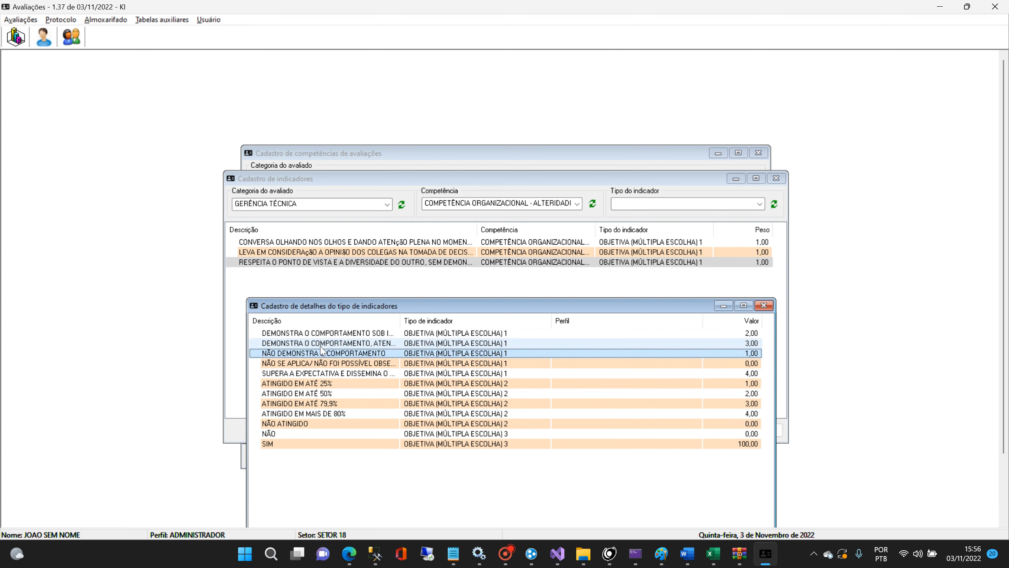
click(321, 343)
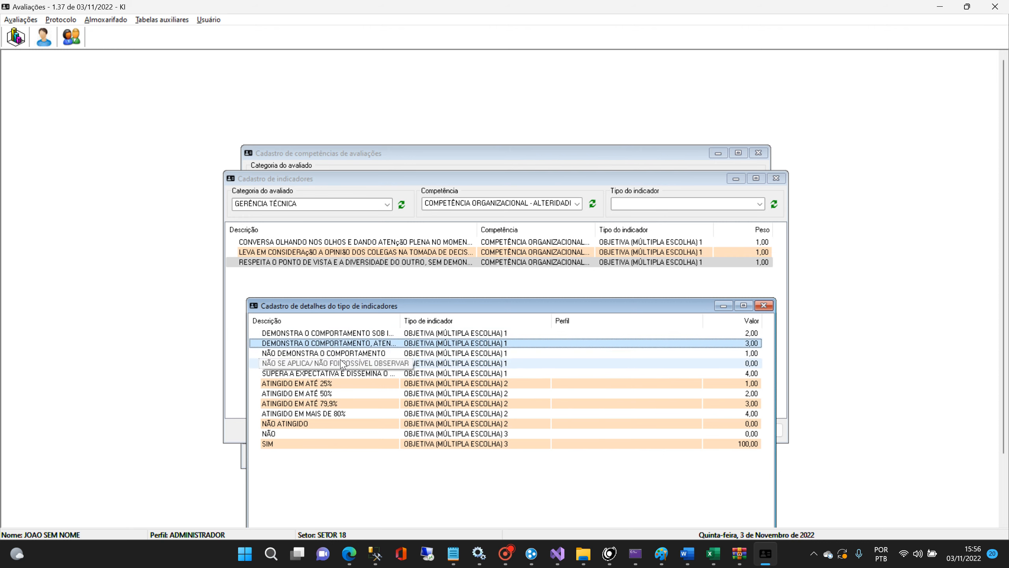
click(332, 373)
click(342, 362)
click(369, 343)
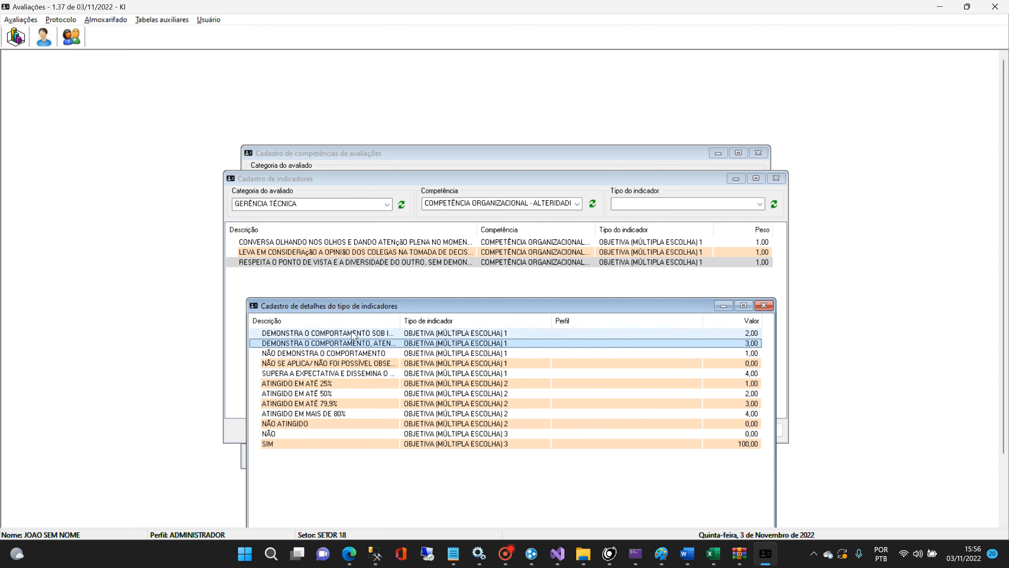
Examine the value assigned to each answer option of OBJETIVA (MÚLTIPLA ESCOLHA) 1
click(419, 332)
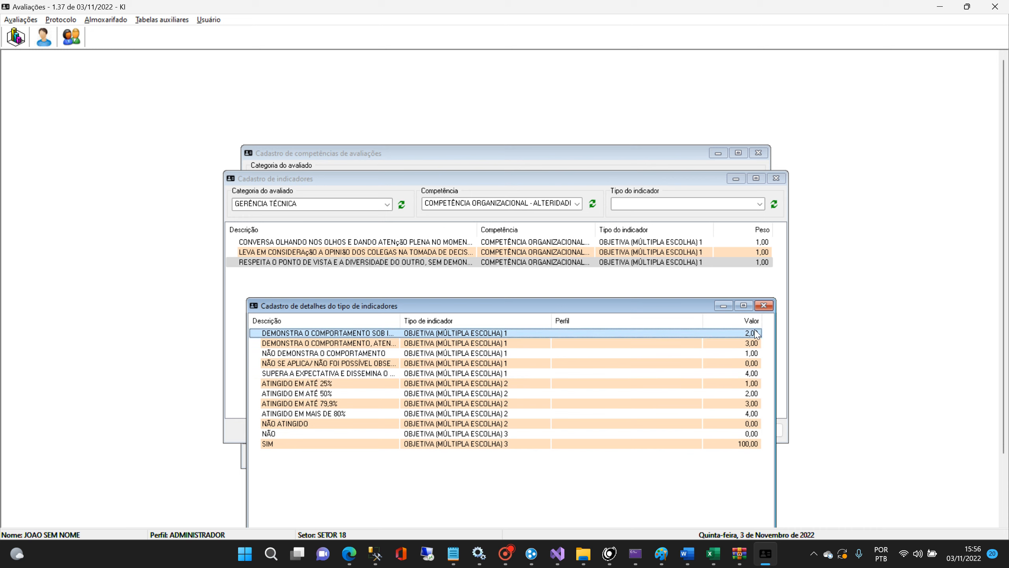
click(753, 342)
click(751, 352)
click(751, 363)
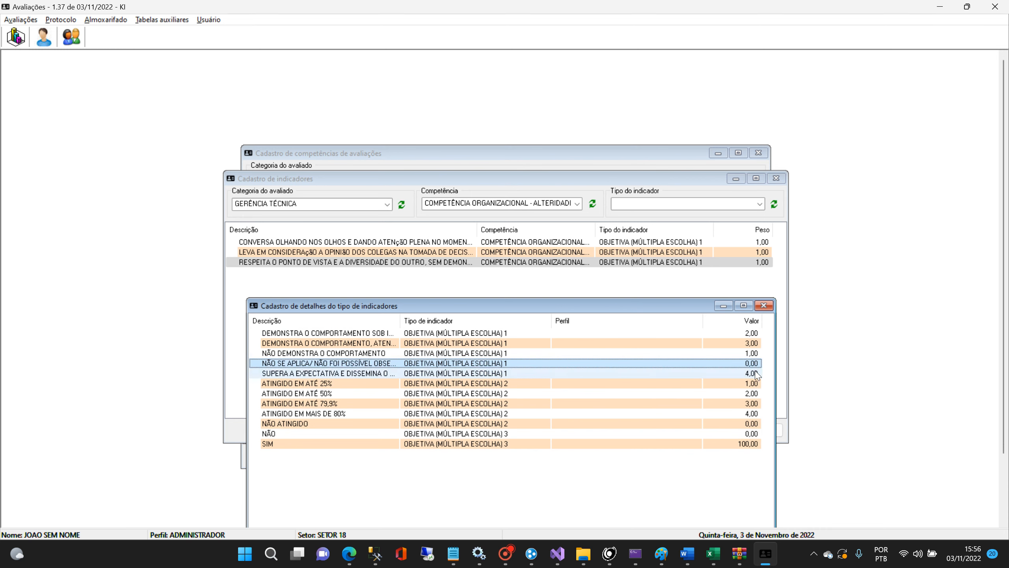
click(751, 372)
click(750, 362)
click(750, 351)
click(750, 342)
click(751, 332)
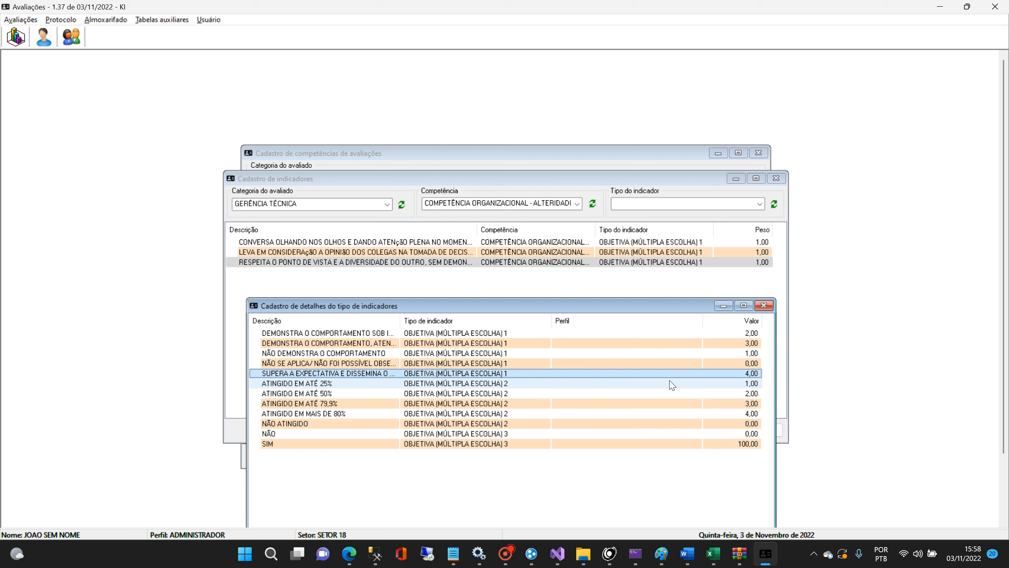
Review the available options for associating evaluators and evaluated people with an evaluation and for e-mailing the evaluators
click(34, 21)
mouse_move(195, 104)
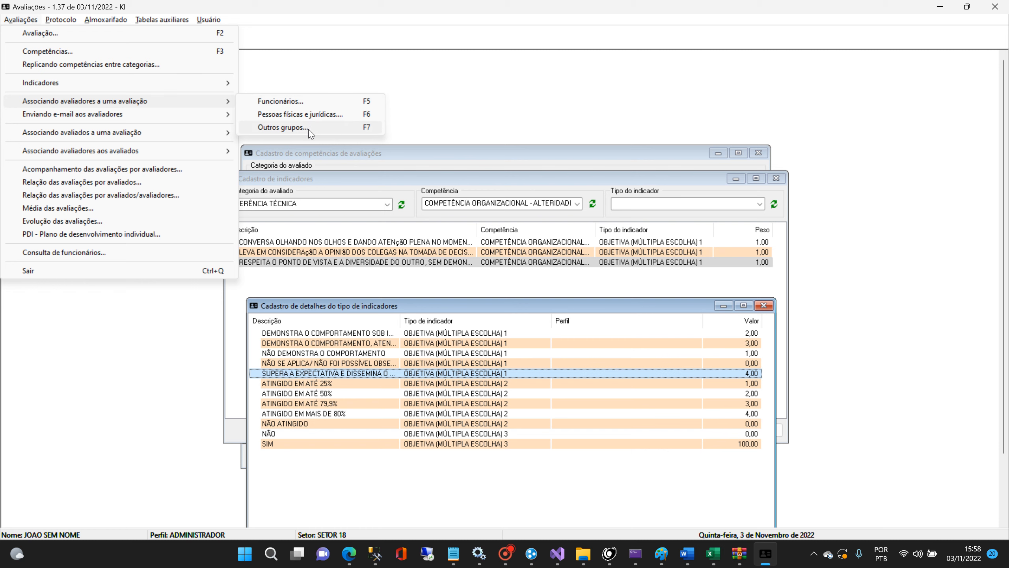
mouse_move(118, 115)
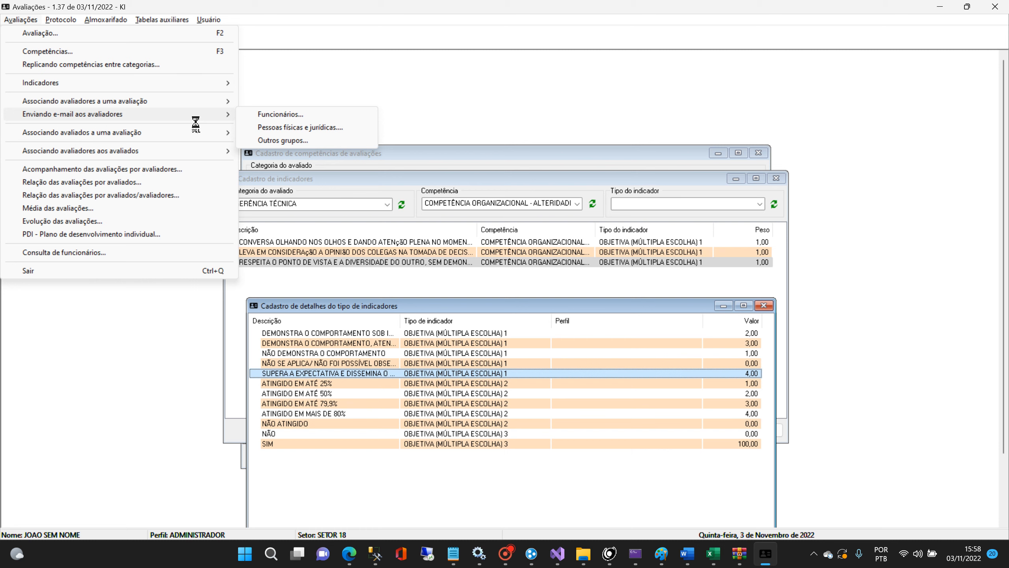
mouse_move(123, 135)
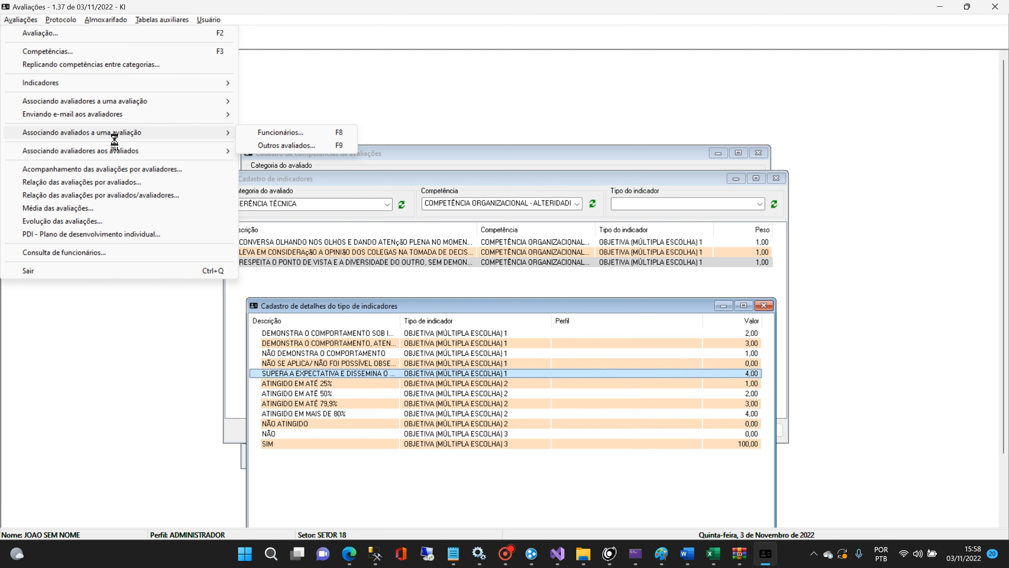
mouse_move(126, 158)
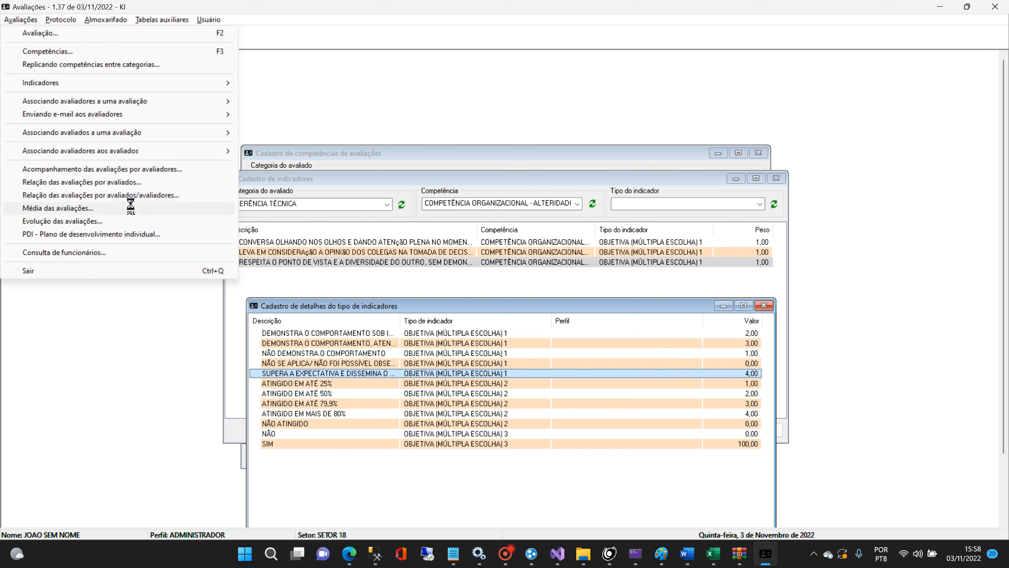
Query the evaluation averages for AVALIAÇÃO 2018 and examine the average of each evaluated person
click(84, 210)
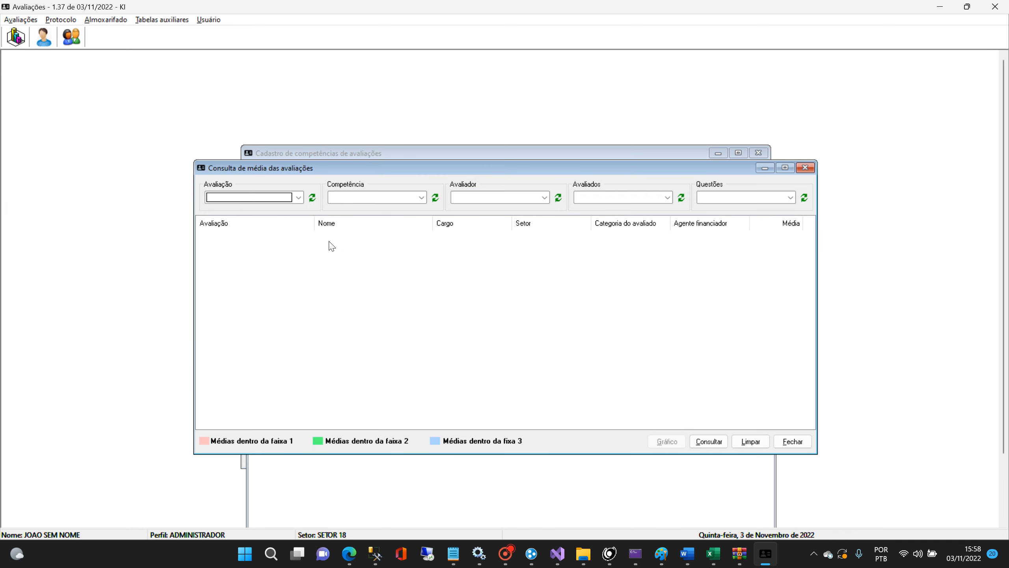
click(242, 198)
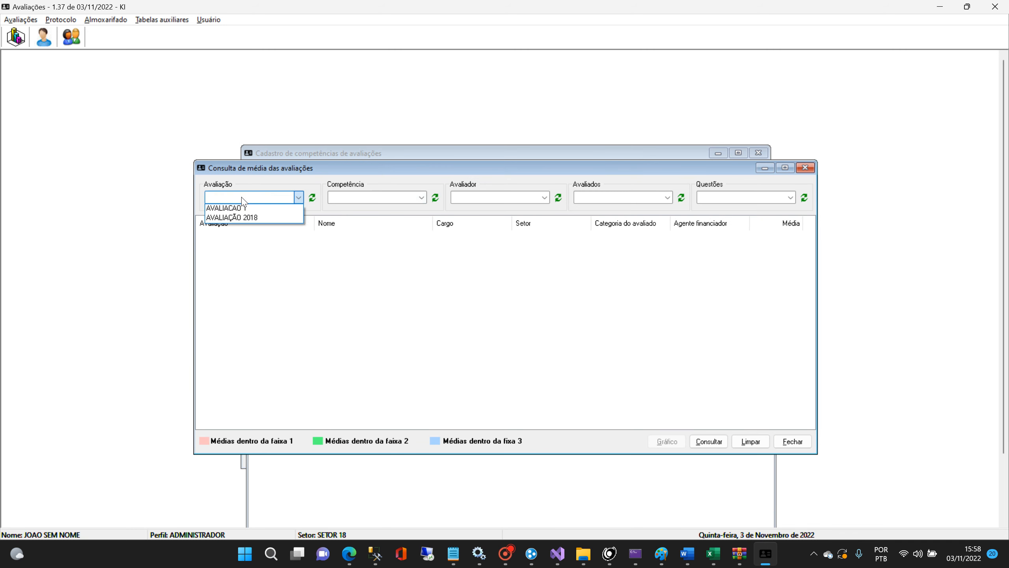
click(244, 218)
click(374, 199)
click(365, 199)
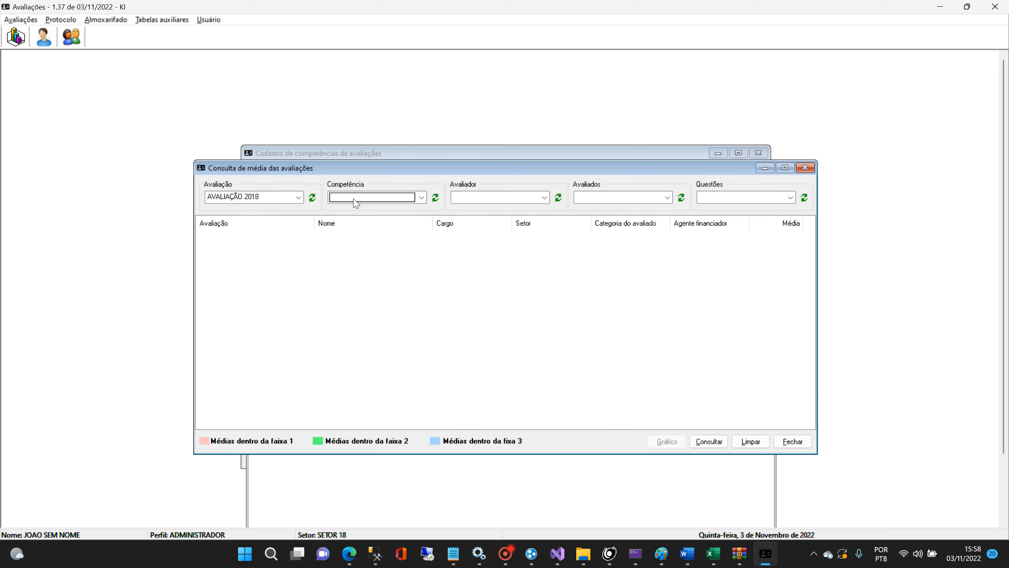
click(708, 442)
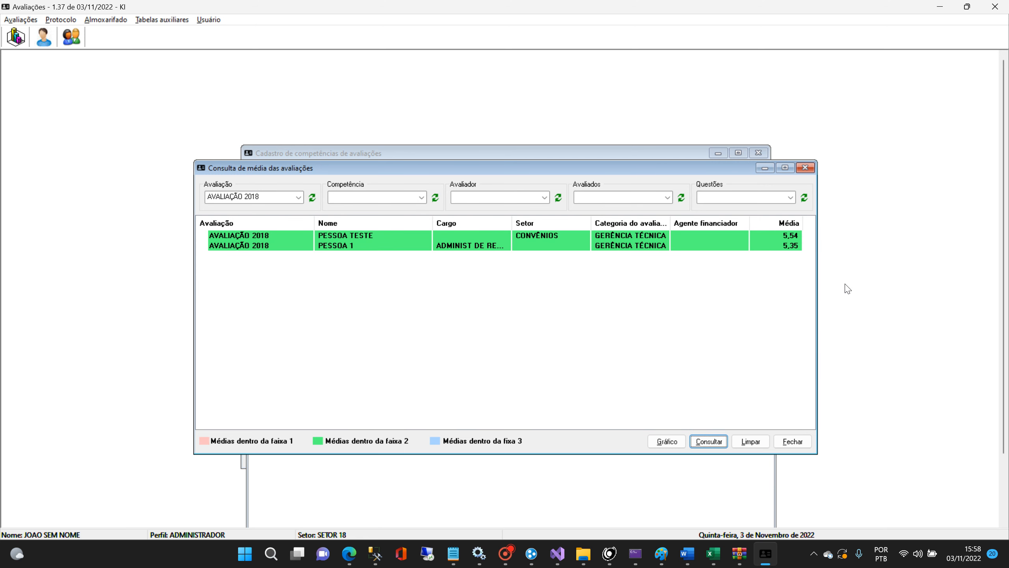
click(771, 235)
Query the individual development plan (PDI) for AVALIAÇÃO 2018 and display the competency averages of PESSOA TESTE
click(14, 21)
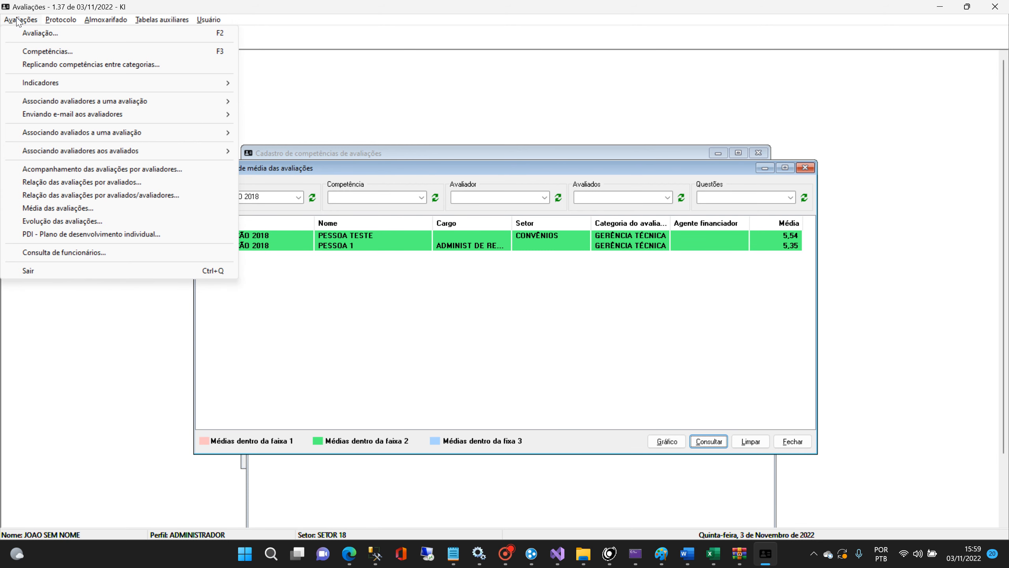
click(111, 233)
click(399, 172)
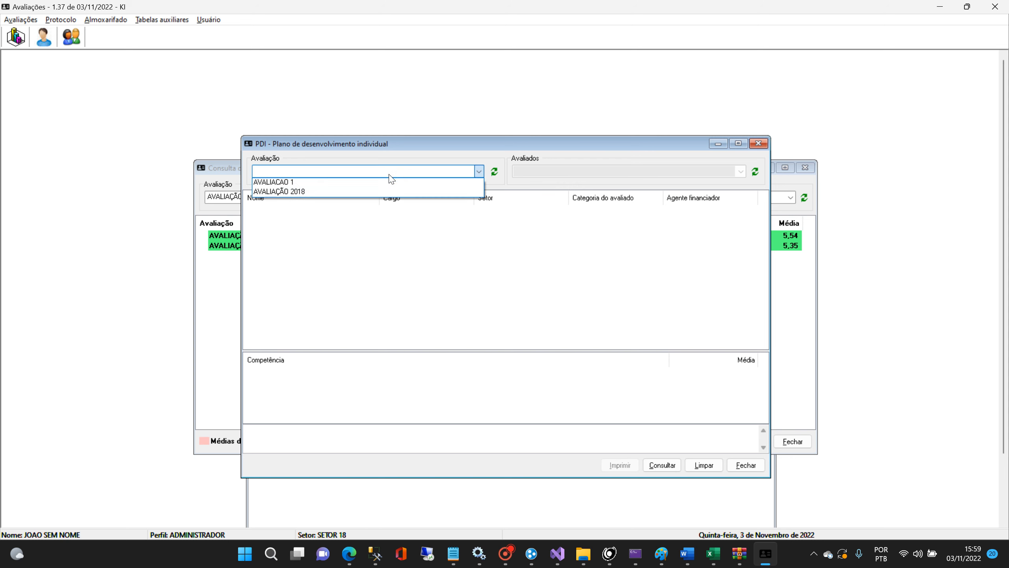
click(353, 180)
click(353, 173)
click(337, 193)
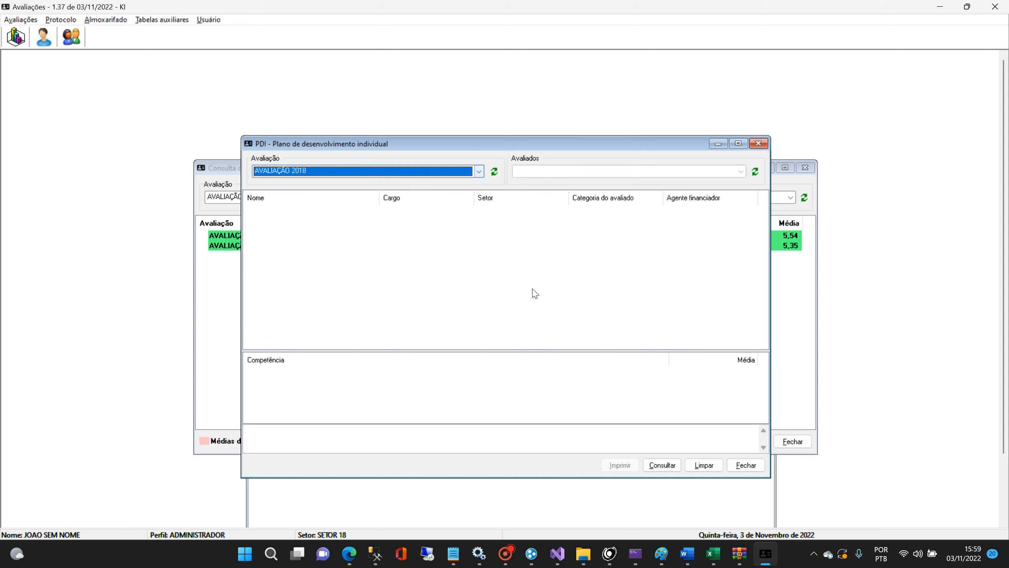
click(670, 468)
click(518, 274)
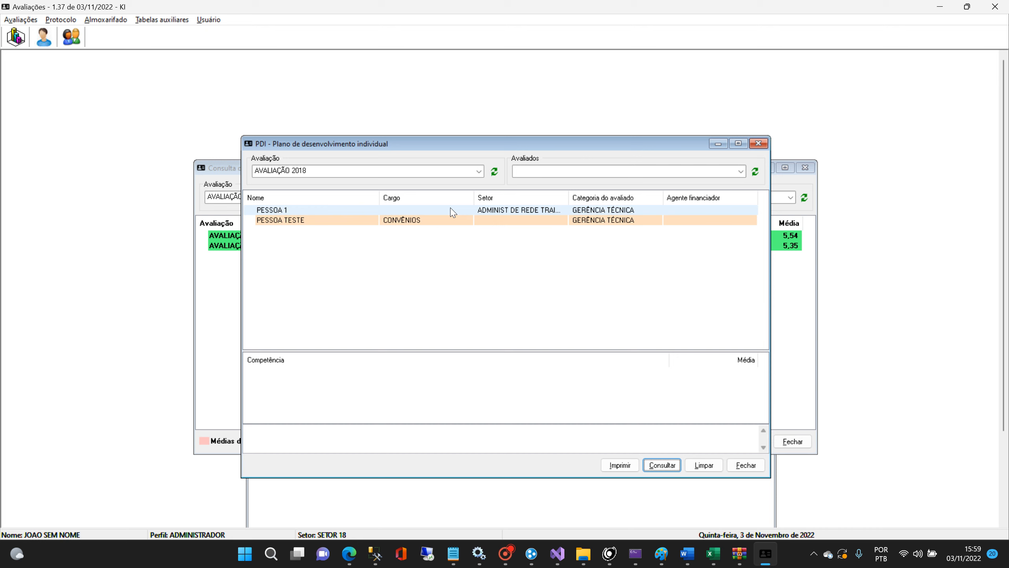
click(437, 221)
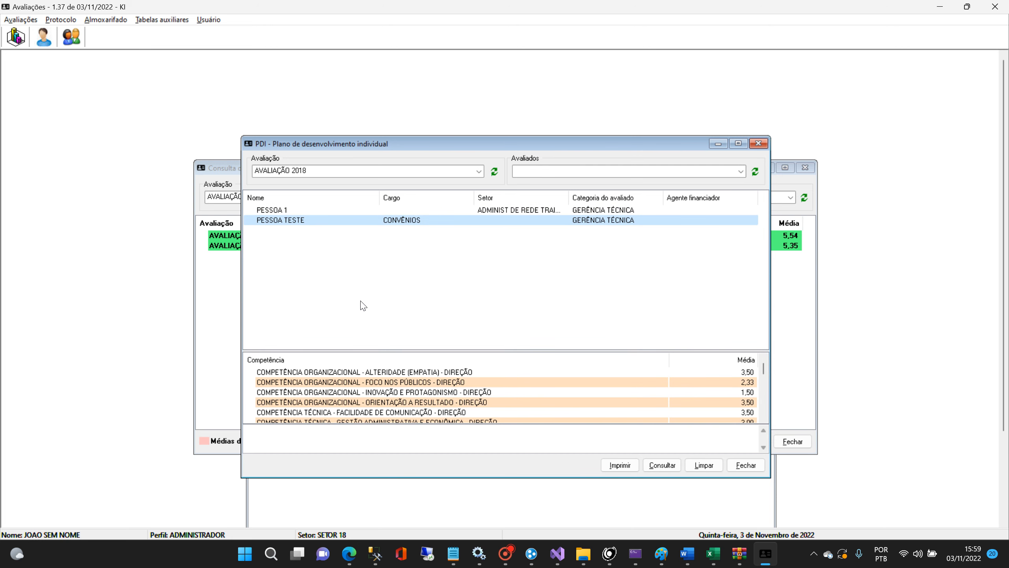
Generate the print preview of the individual development plan, read the action to be taken for each competency, and close it
click(622, 466)
scroll(423, 236, down, 2)
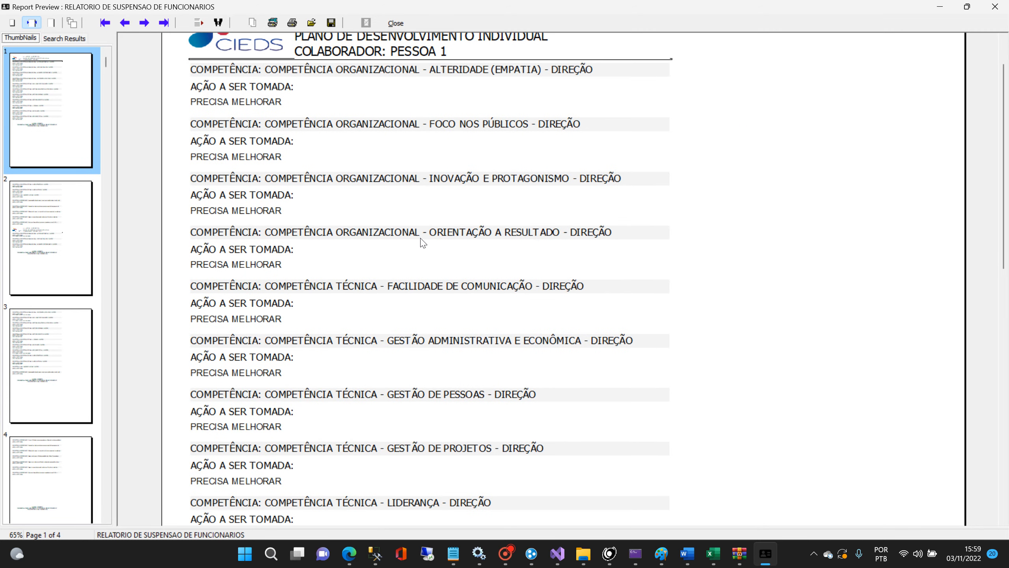
scroll(180, 145, down, 1)
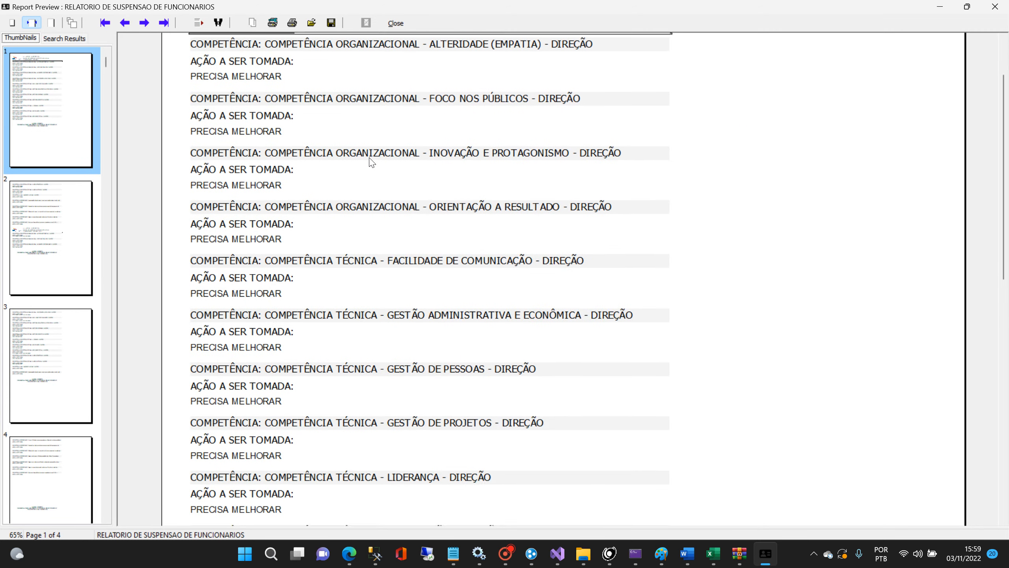
scroll(372, 162, up, 3)
scroll(372, 162, down, 1)
scroll(426, 183, down, 3)
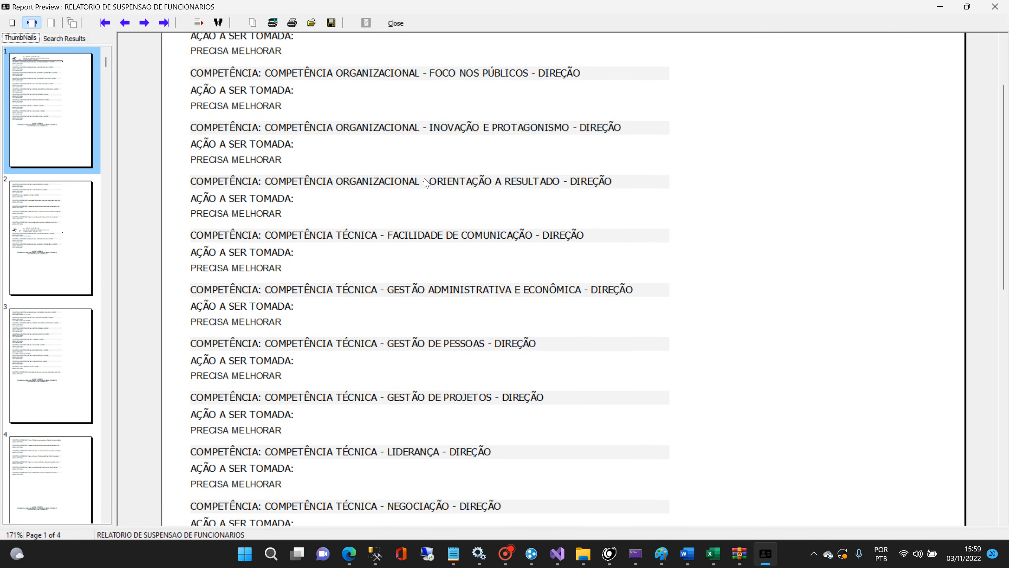
scroll(455, 205, up, 2)
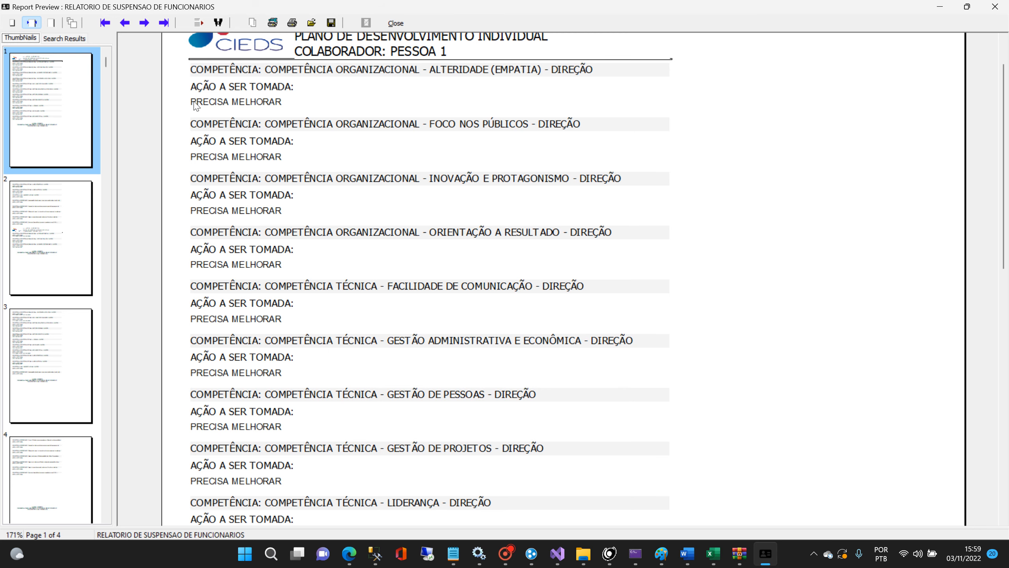
scroll(290, 157, down, 2)
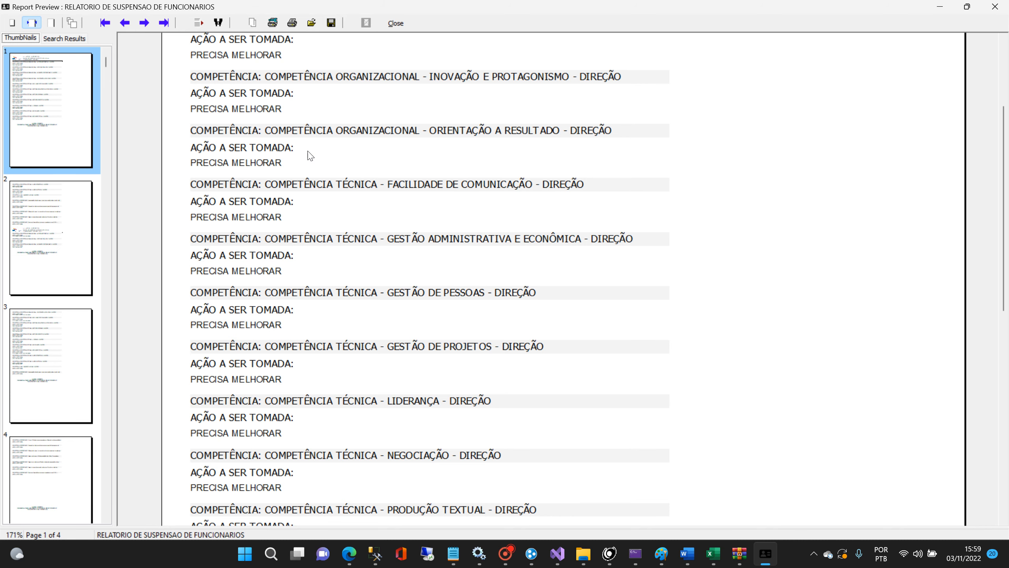
click(395, 22)
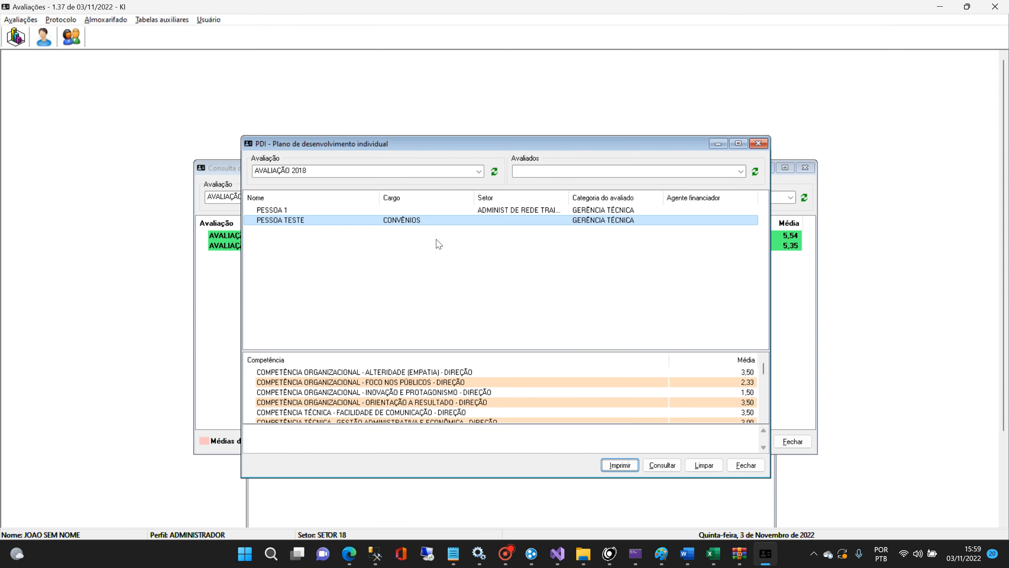
Open the competency record COMPETÊNCIA ORGANIZACIONAL - INOVAÇÃO E PROTAGONISMO - DIREÇÃO and examine its action plans for the average ranges
click(22, 20)
click(57, 51)
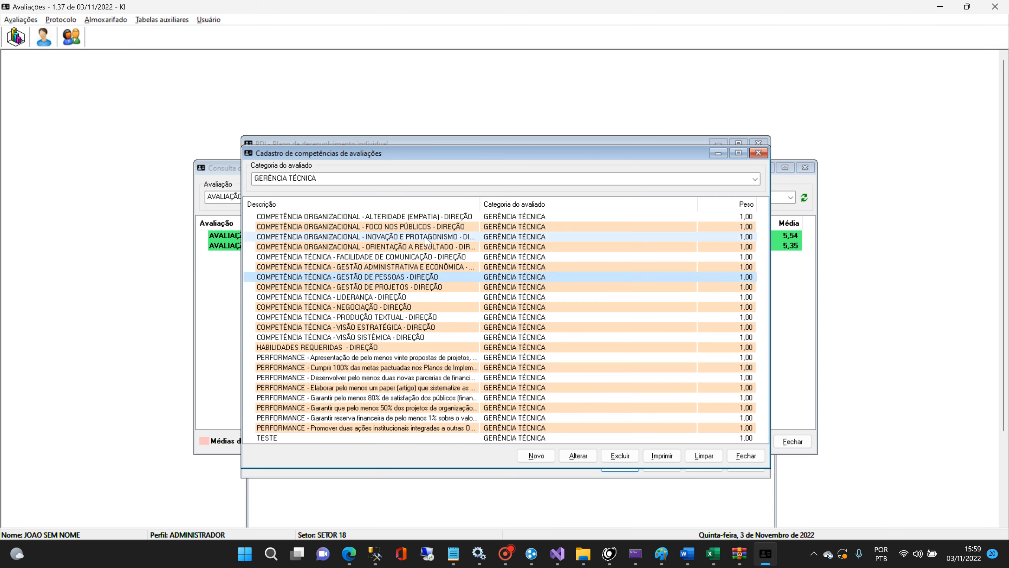
double_click(306, 236)
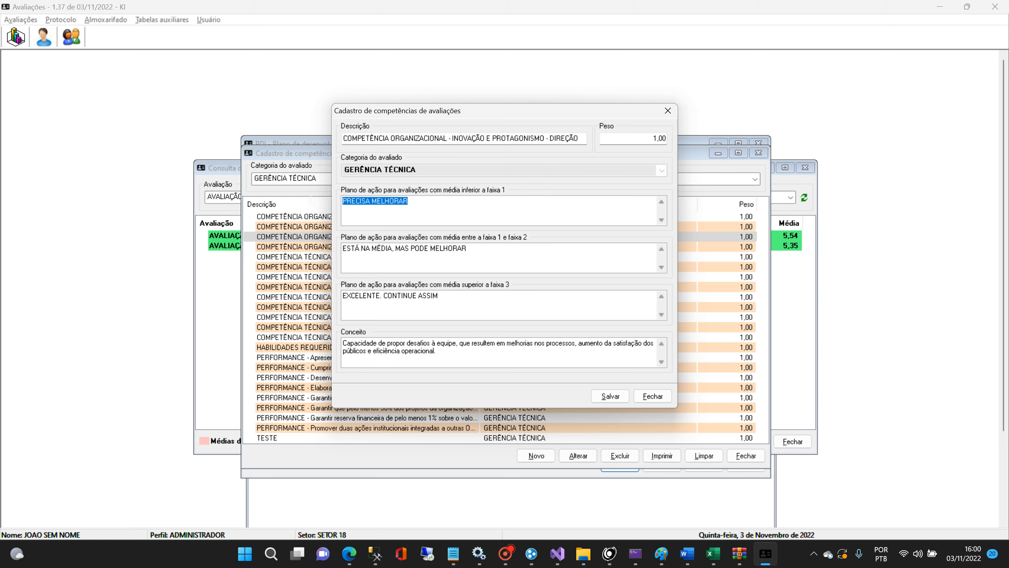
drag(483, 255, 347, 250)
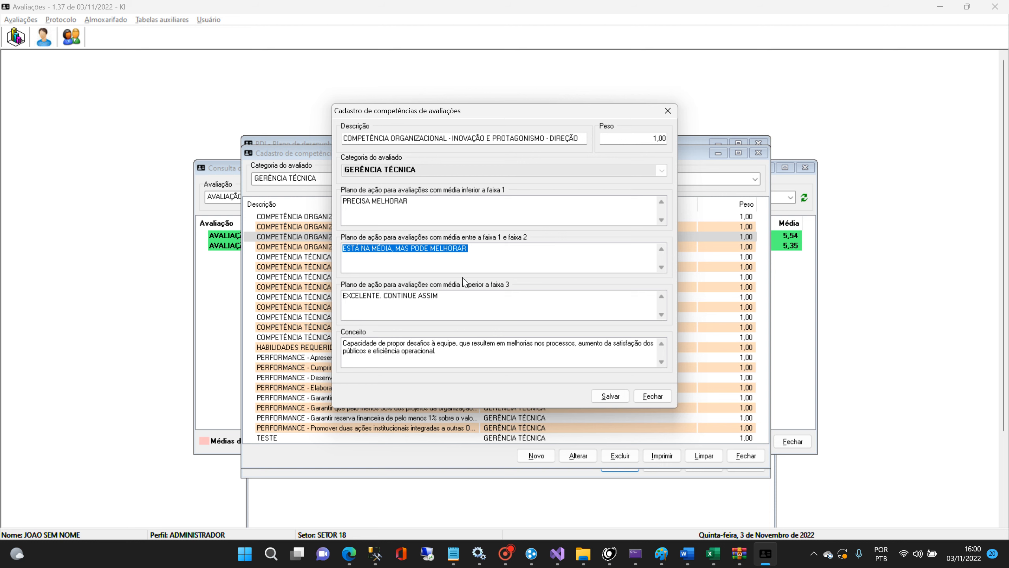
drag(460, 297, 305, 280)
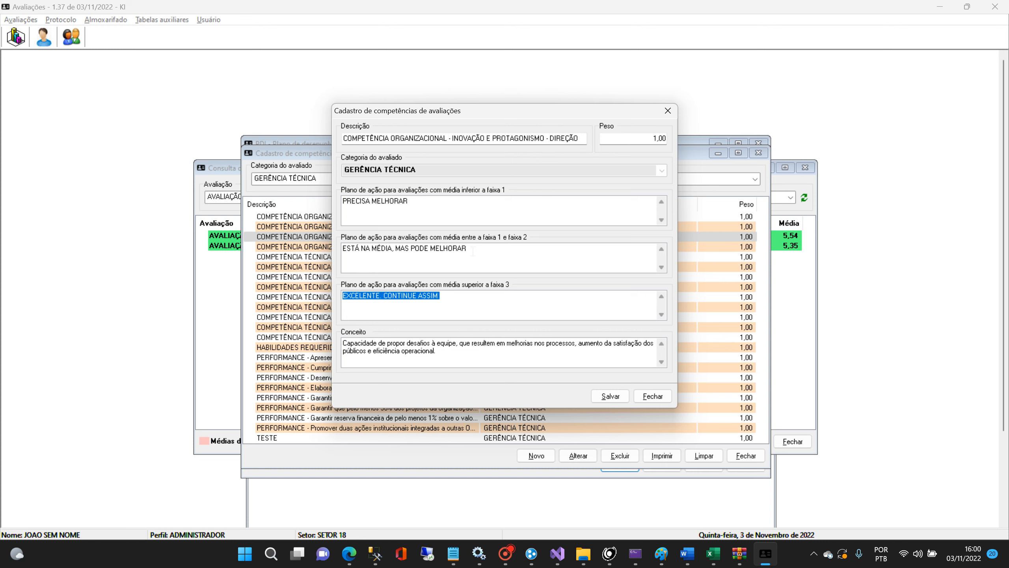
Compare the competency's description with the action plan text of each of the three ranges and close the record without saving
click(447, 208)
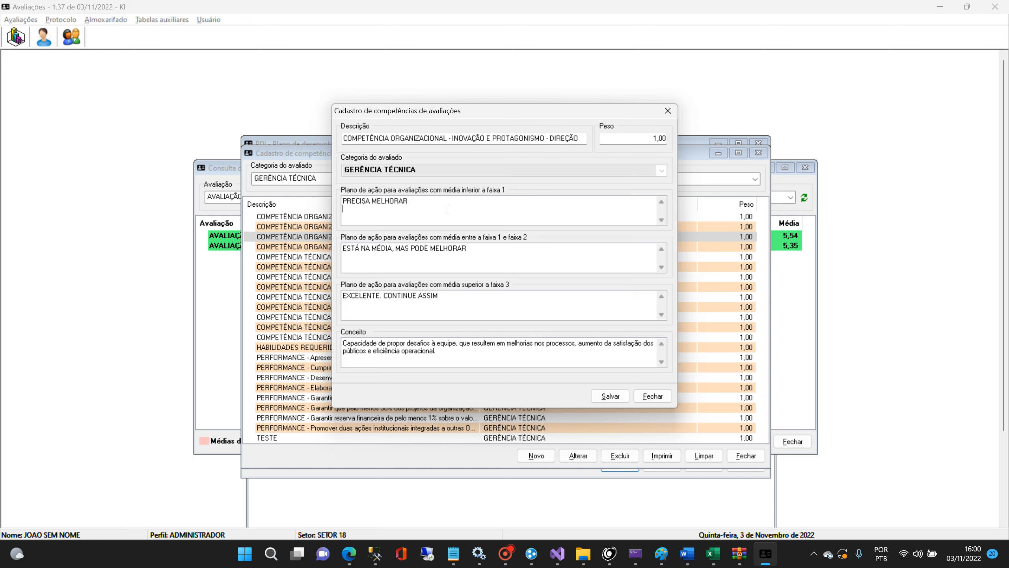
key(shift+Up)
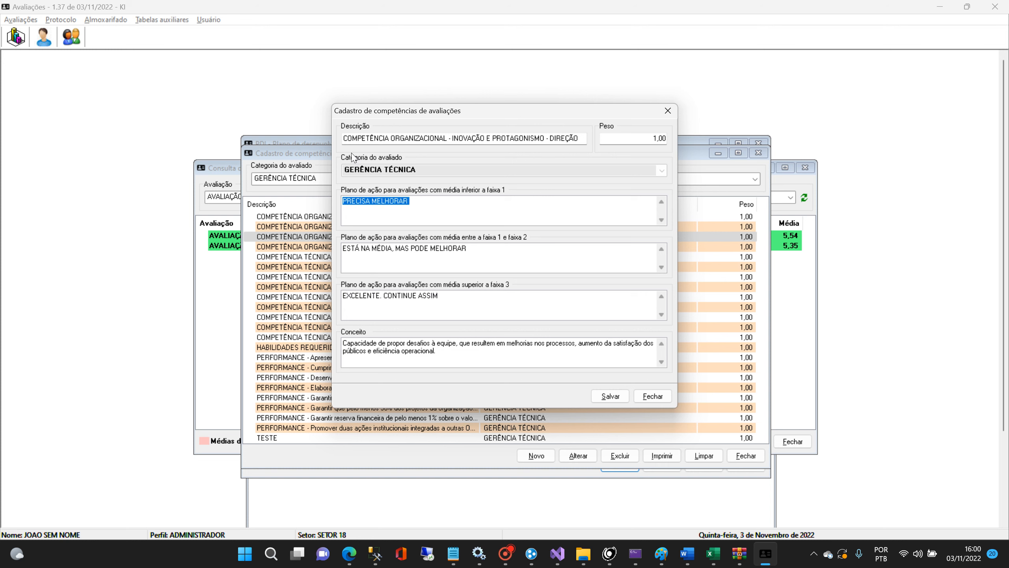
drag(361, 138, 492, 139)
drag(411, 202, 343, 201)
drag(467, 248, 346, 248)
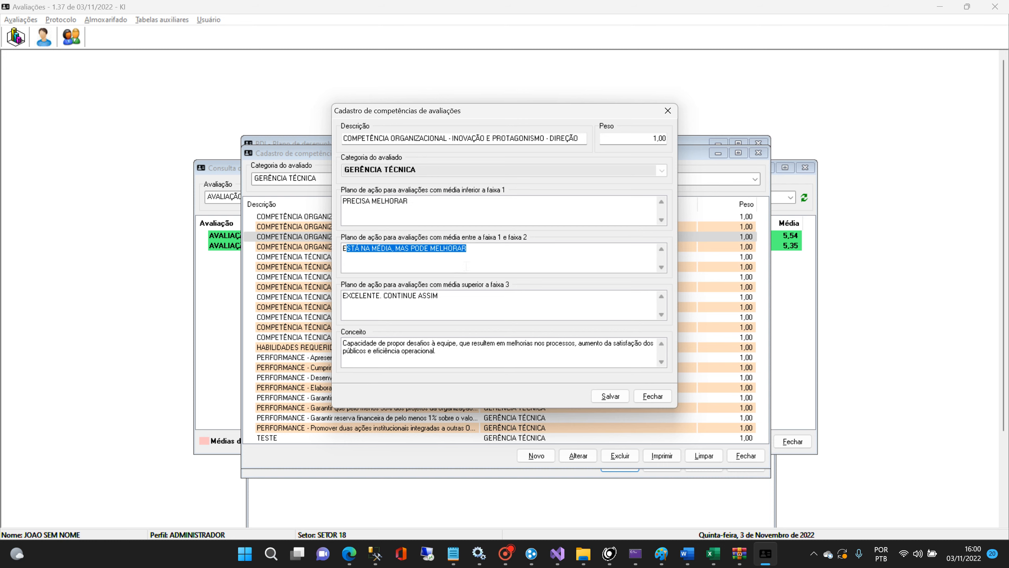
drag(343, 295, 439, 296)
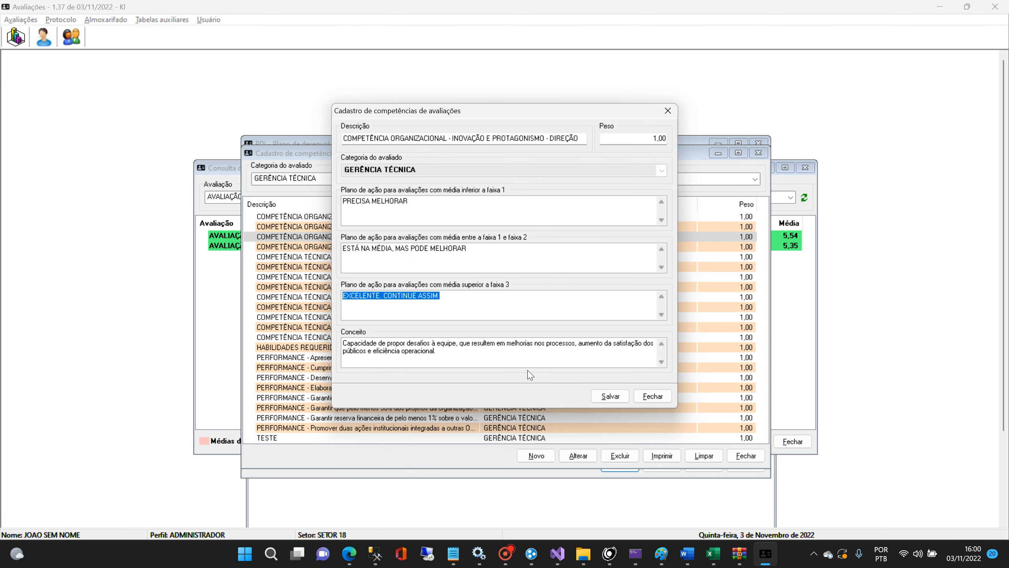
click(652, 396)
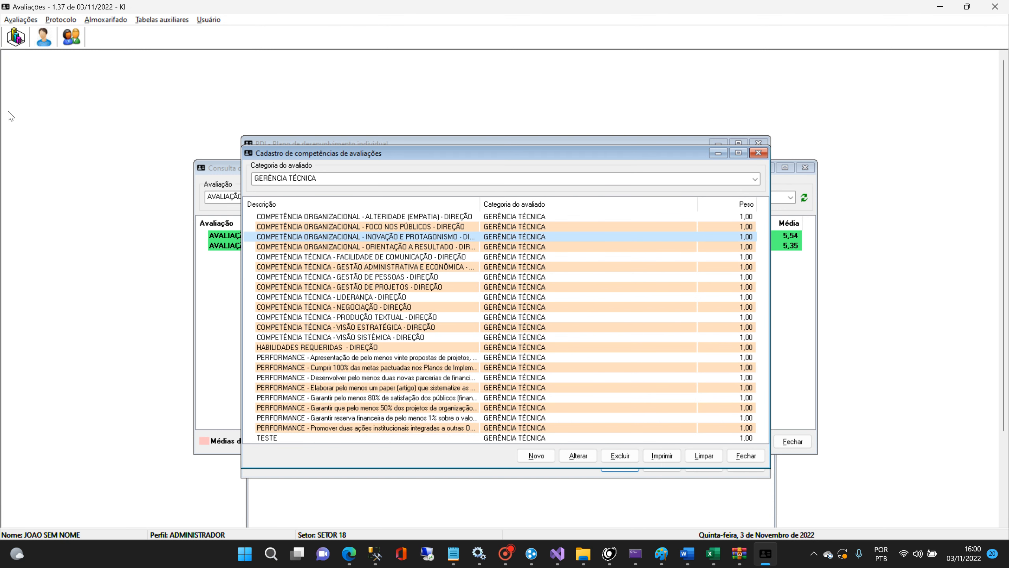
click(20, 20)
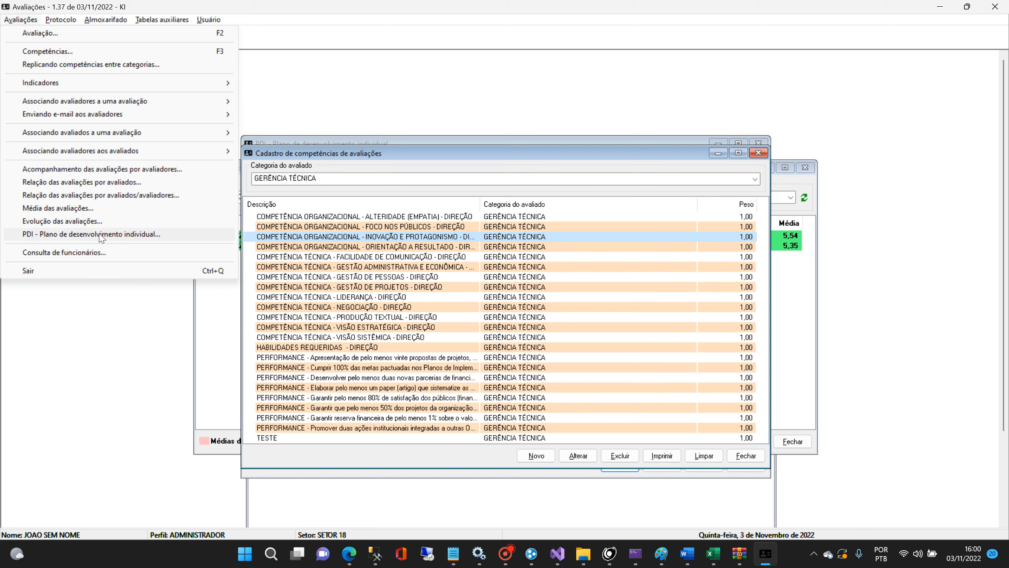
click(359, 154)
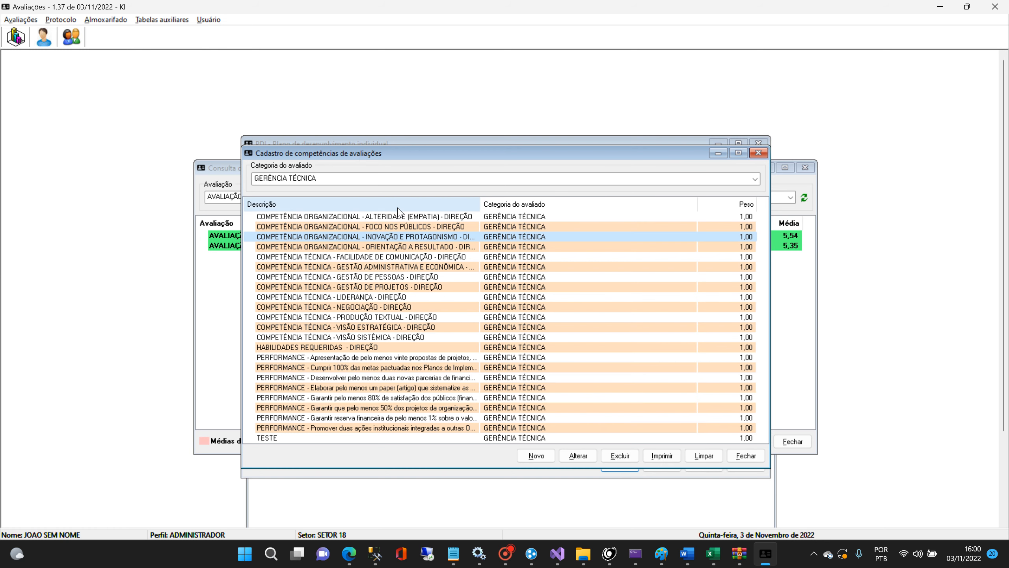